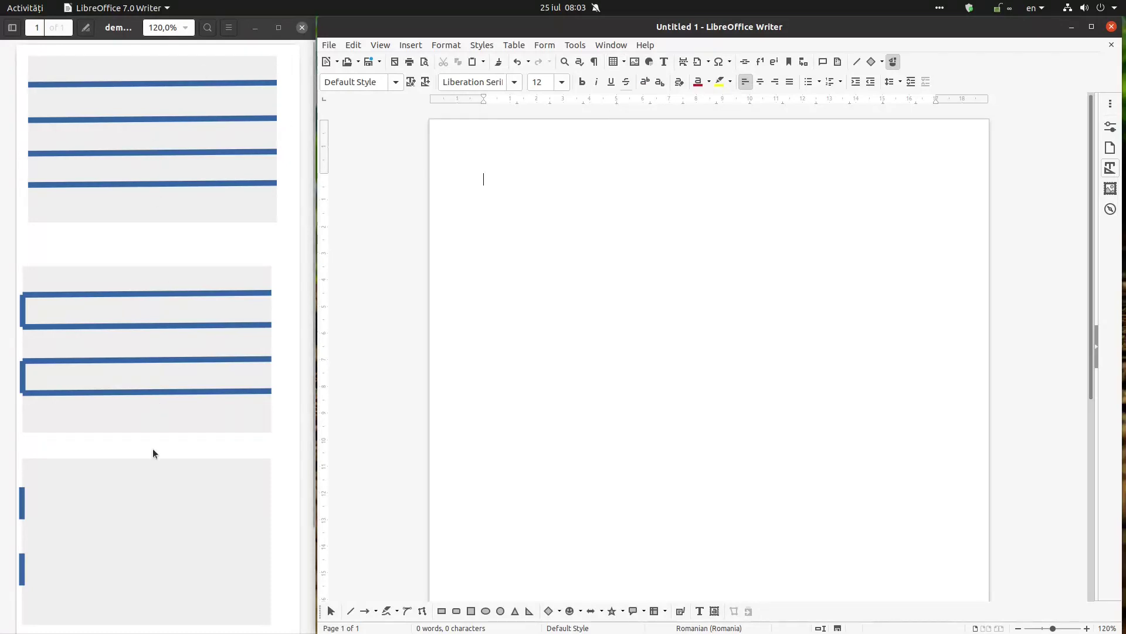
- Insert a table with four columns and four rows at the start of the document
click(616, 66)
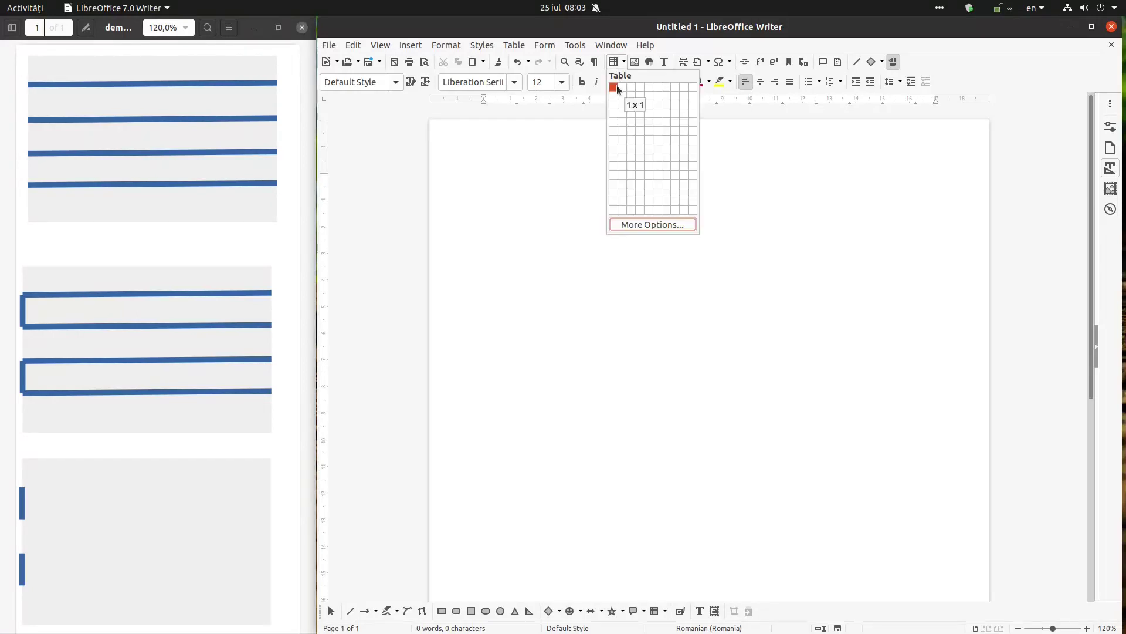
click(642, 117)
right_click(570, 186)
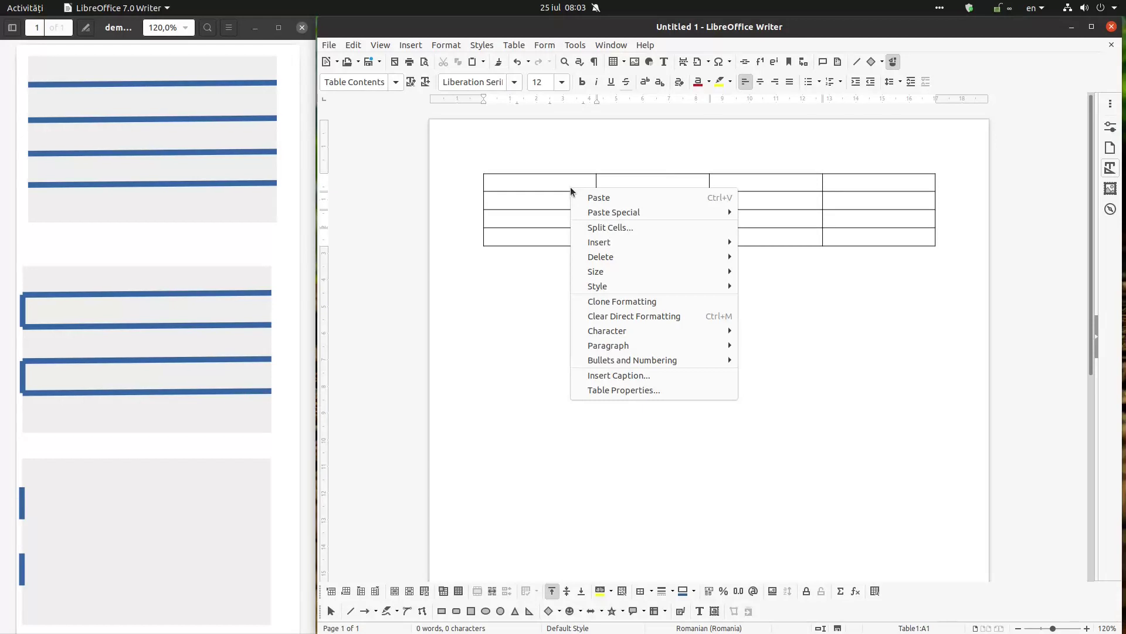
key(Escape)
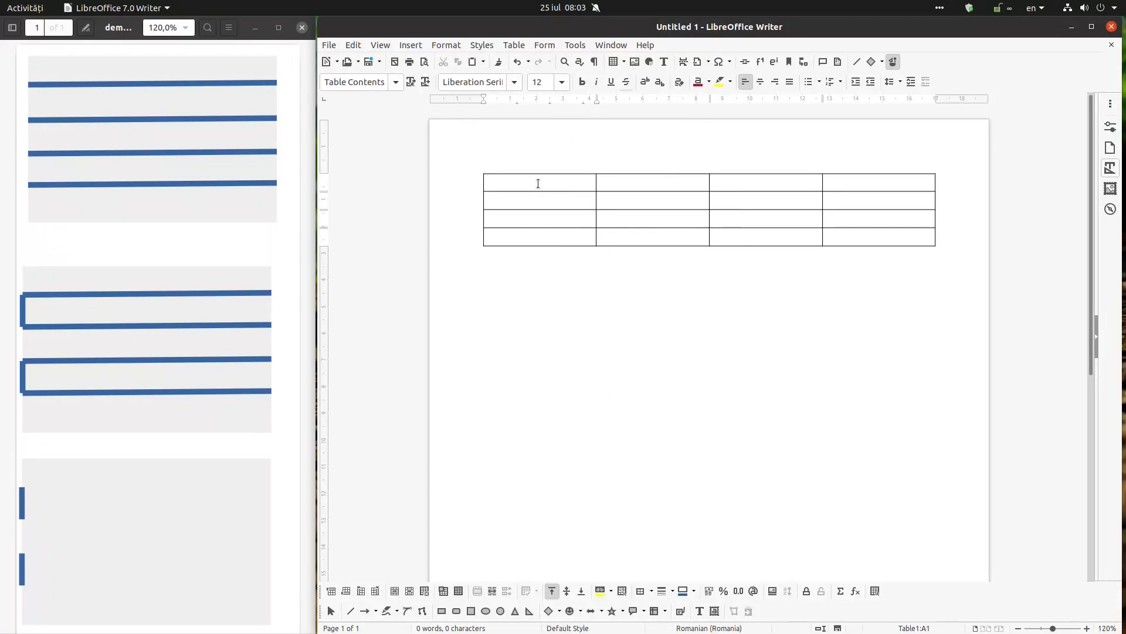
- Give the table an outer border and horizontal lines only, without vertical inner lines
right_click(538, 183)
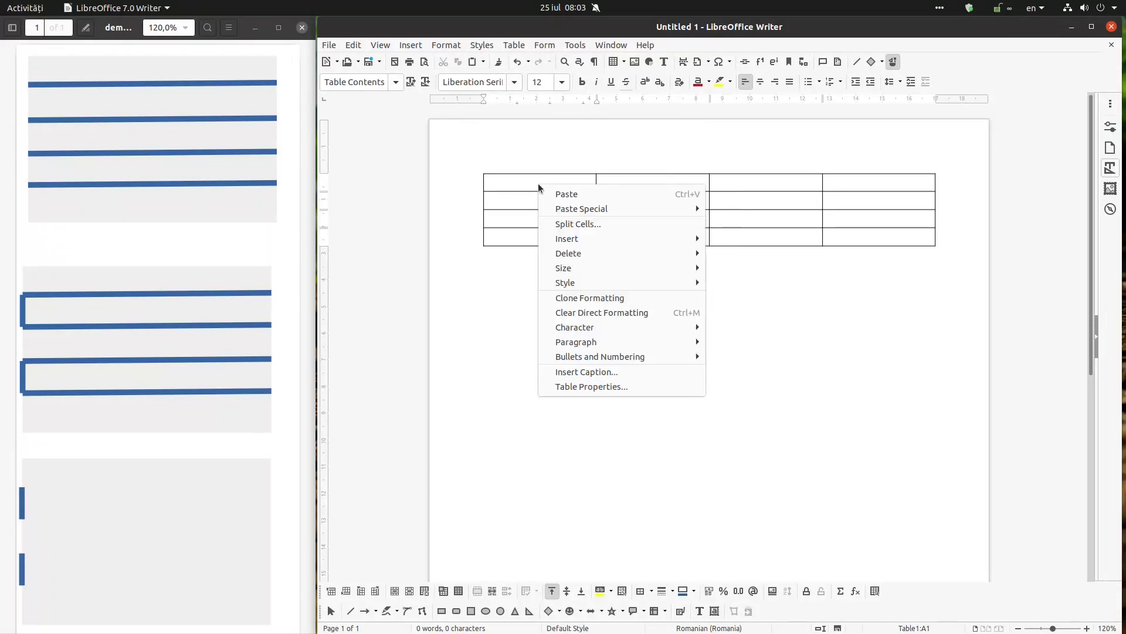
click(603, 390)
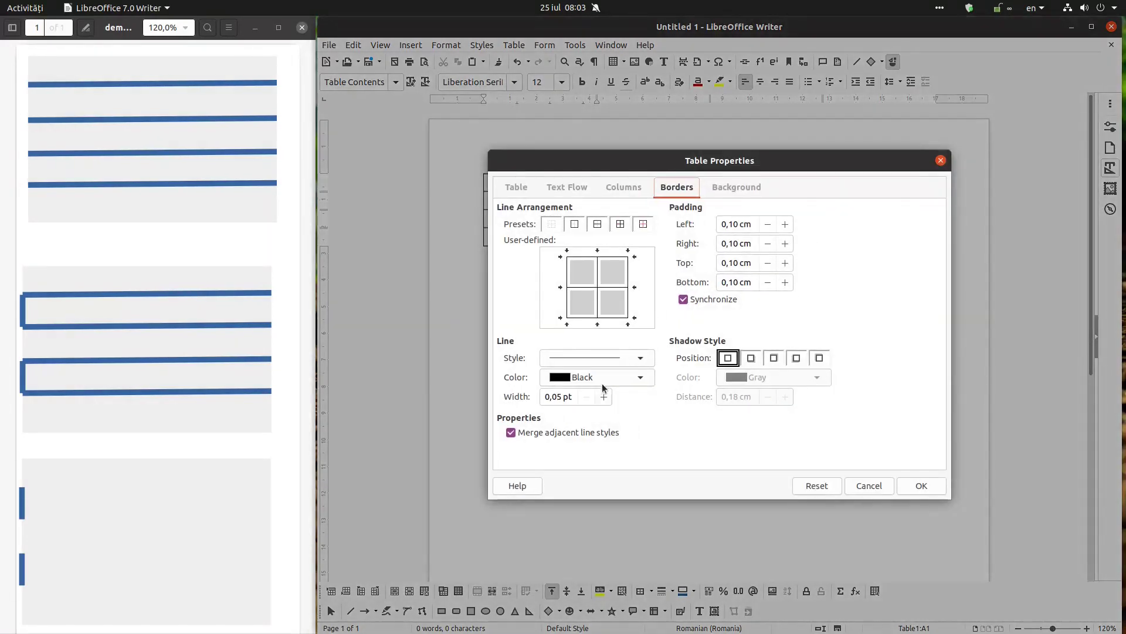
click(520, 188)
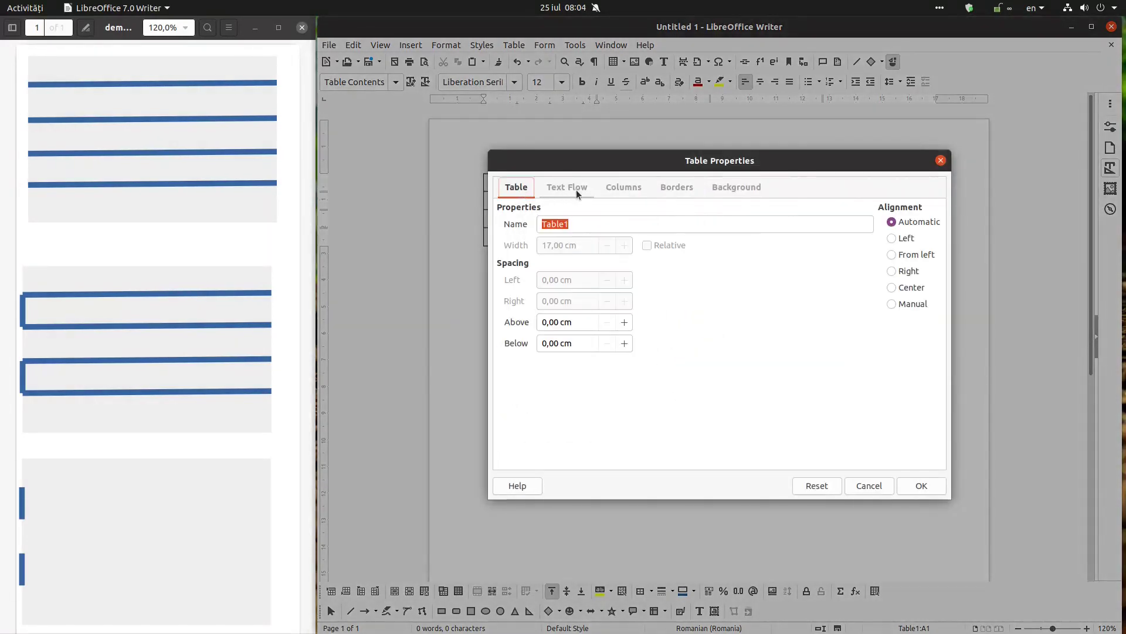
click(670, 190)
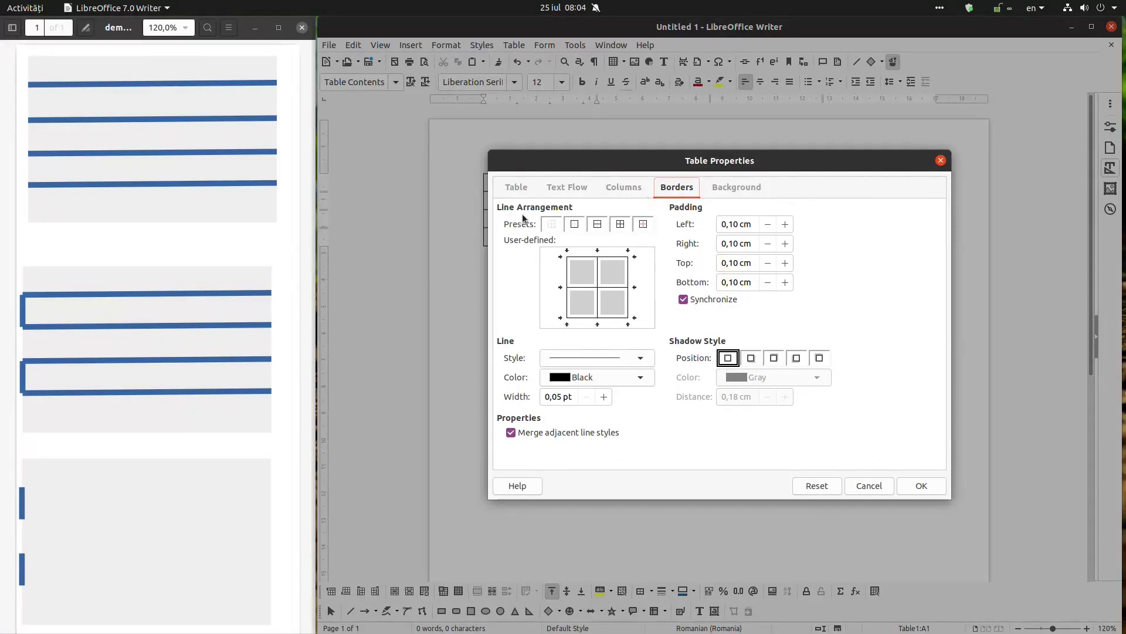
click(553, 228)
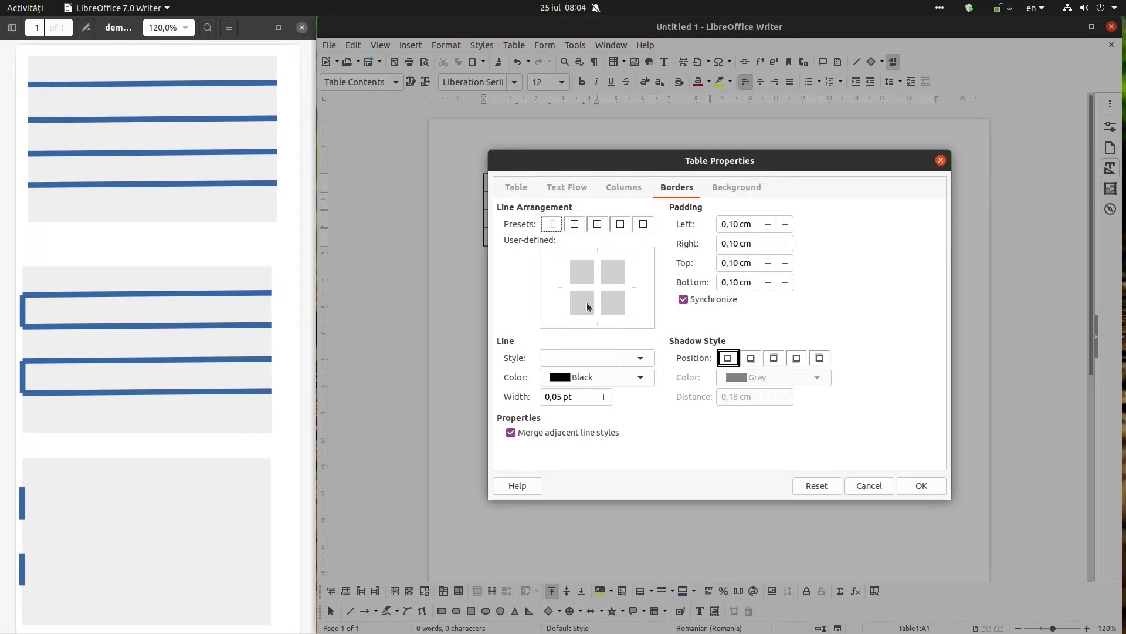
click(573, 226)
click(597, 224)
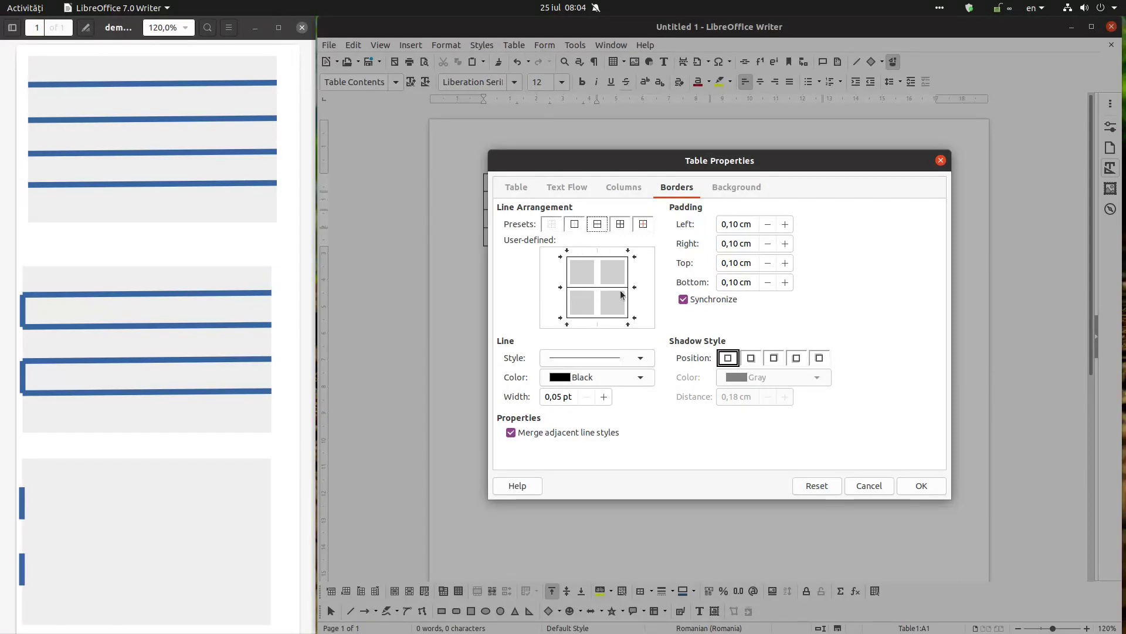
click(915, 486)
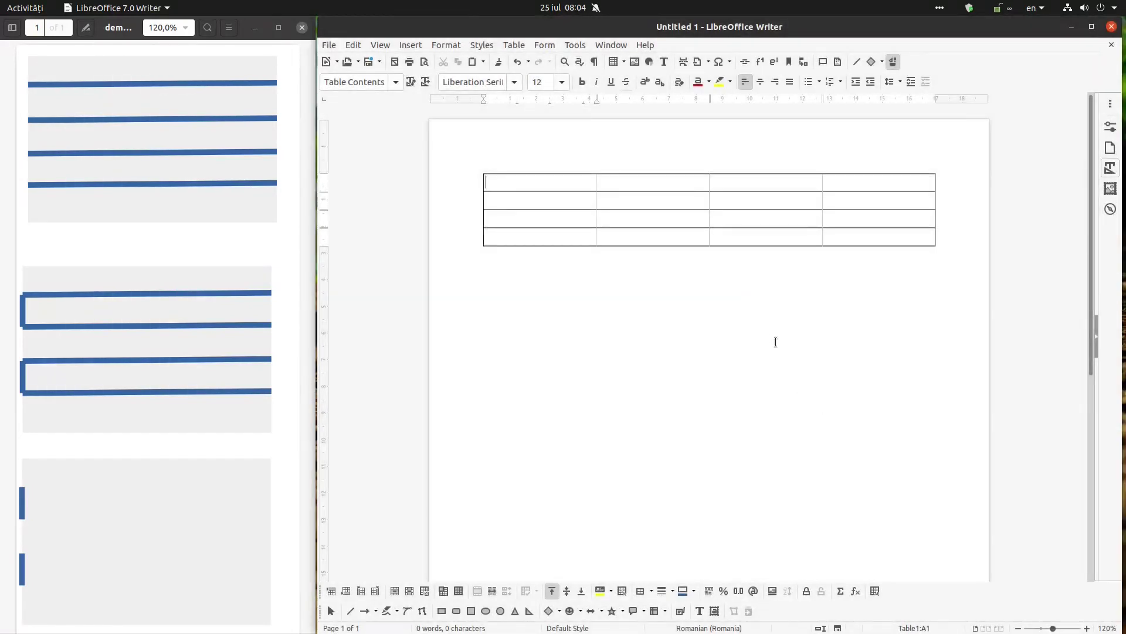
- Set the border lines of all table cells to Blue with a width of 4,05 pt
drag(576, 186, 892, 234)
right_click(892, 235)
click(942, 465)
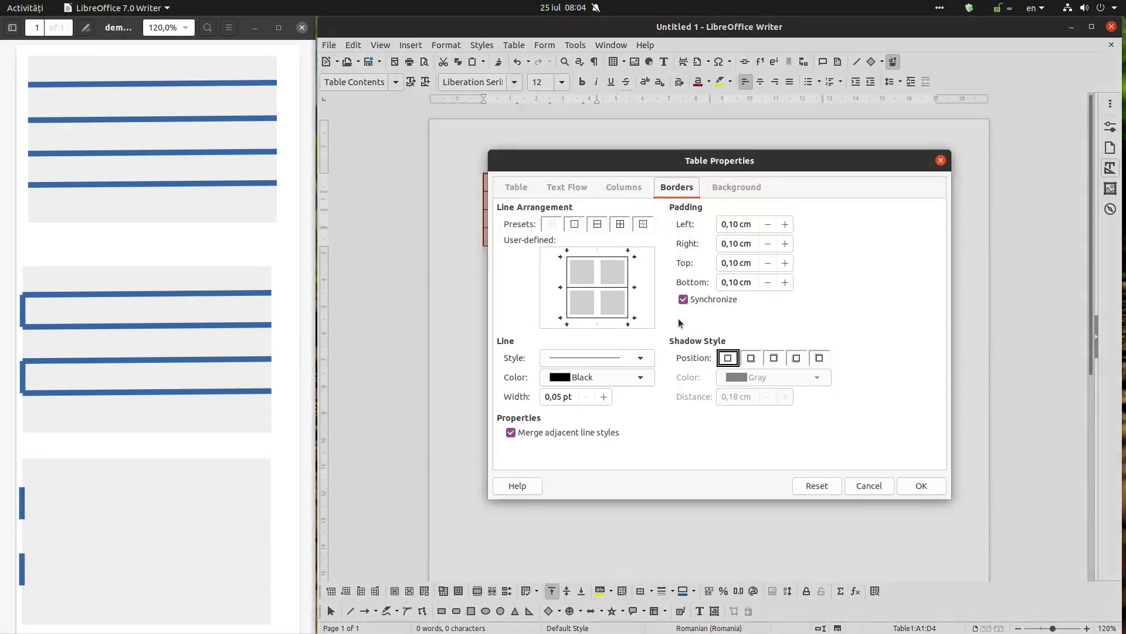
click(605, 379)
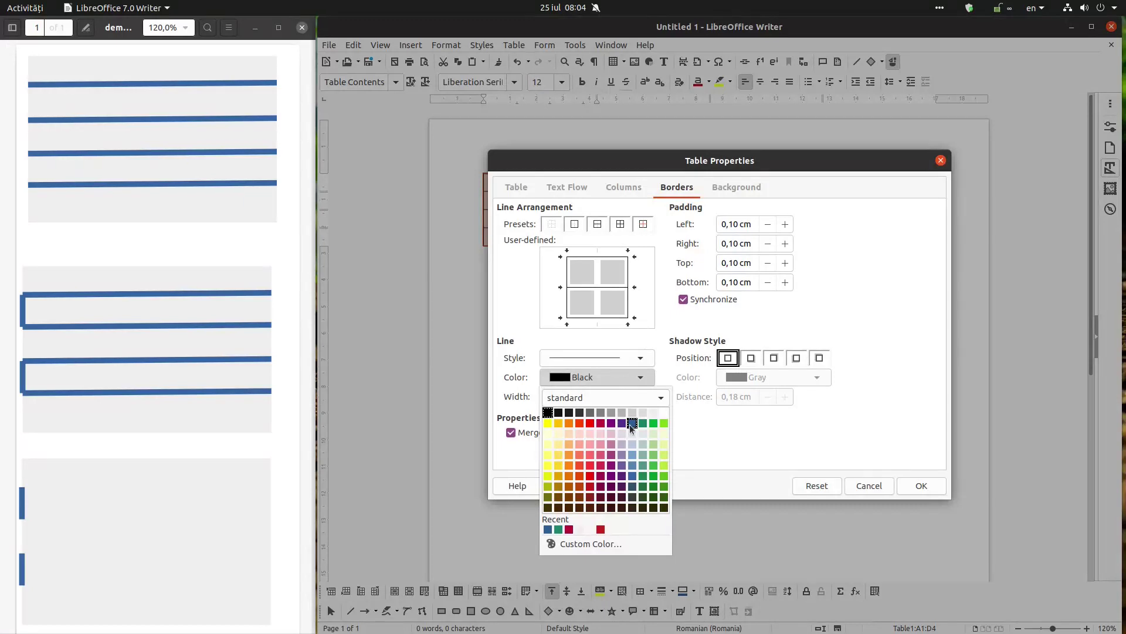
click(627, 426)
click(603, 397)
click(603, 396)
click(604, 397)
click(604, 396)
click(603, 396)
click(603, 397)
click(922, 485)
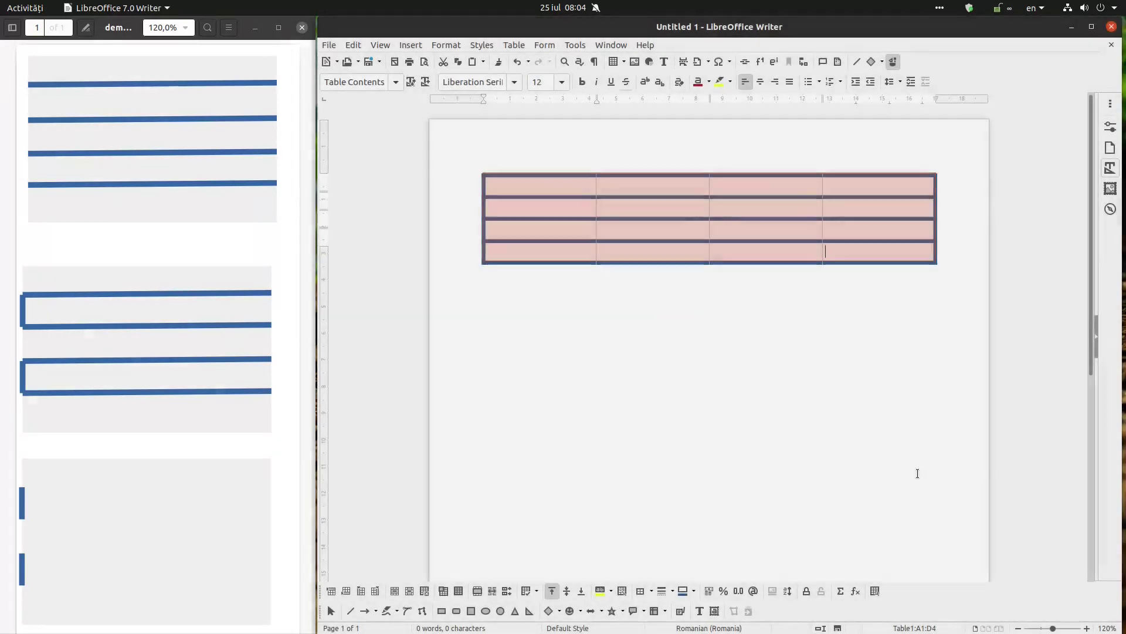
click(770, 258)
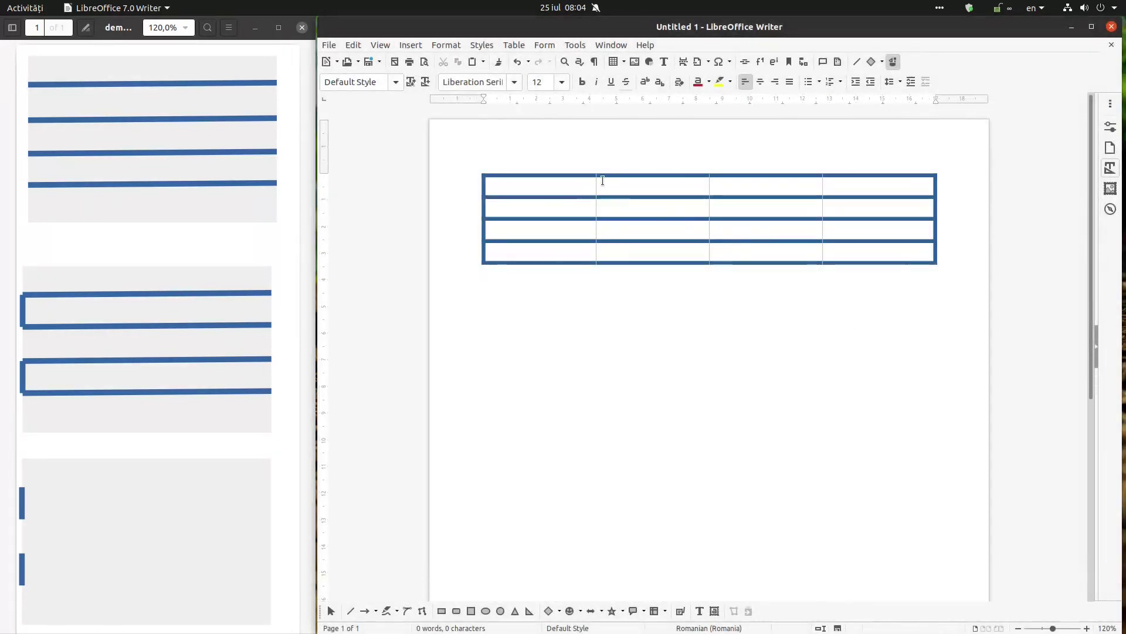
- Turn the display of table boundaries off and back on
click(380, 46)
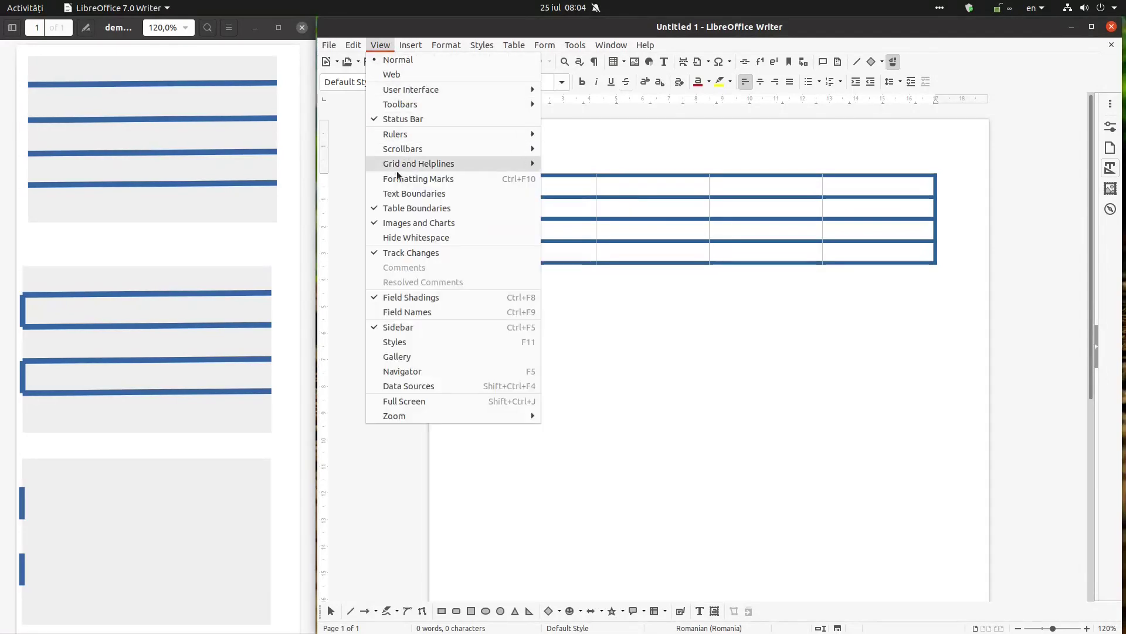
click(397, 209)
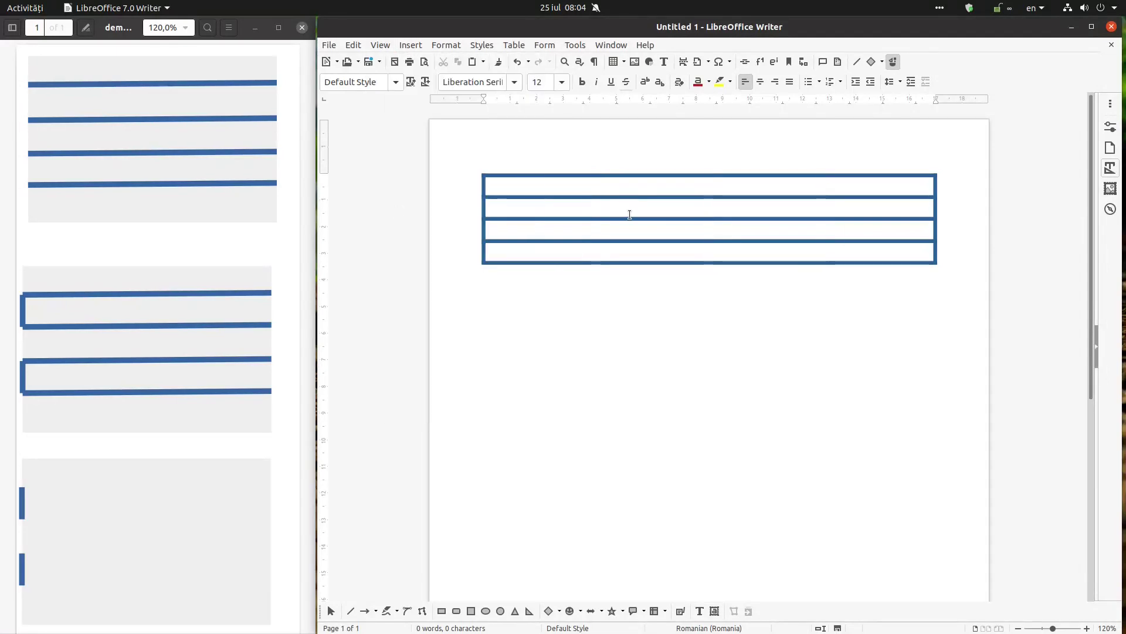
click(575, 209)
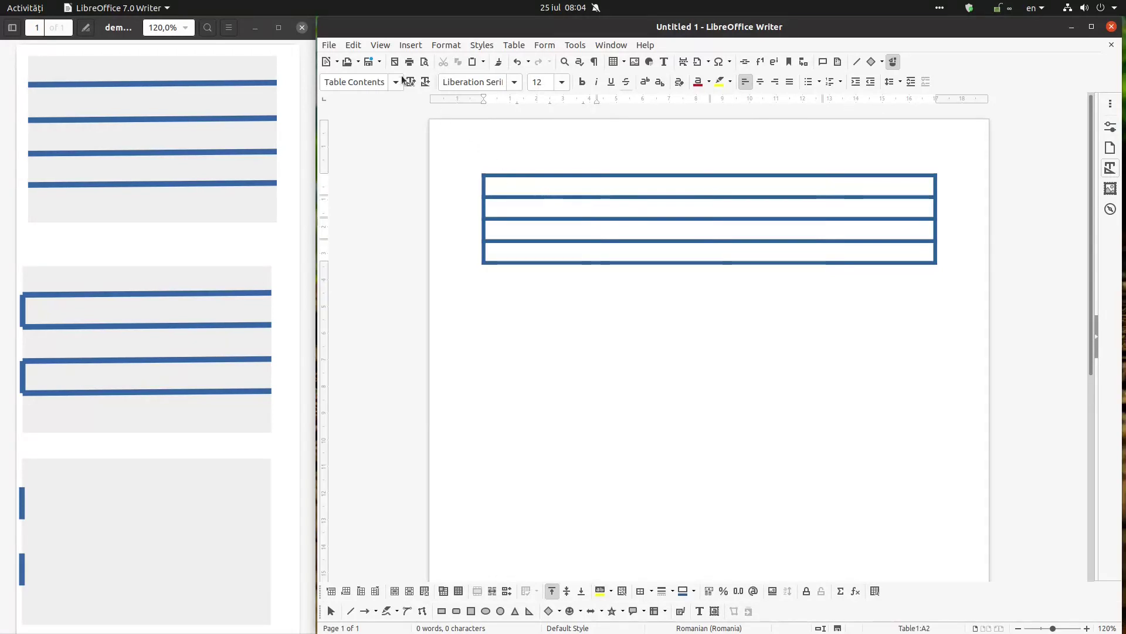
click(380, 45)
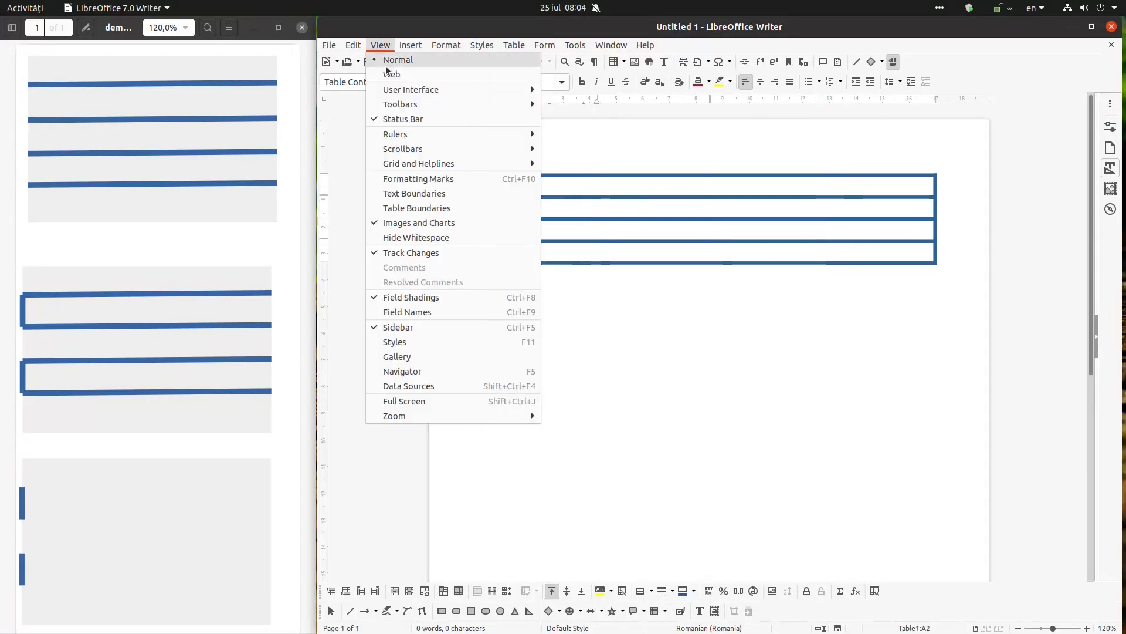
click(417, 208)
- Enter "sas" and "as" in the first two cells of the top row and delete both entries again
click(574, 192)
text(sas)
key(Tab)
text(as)
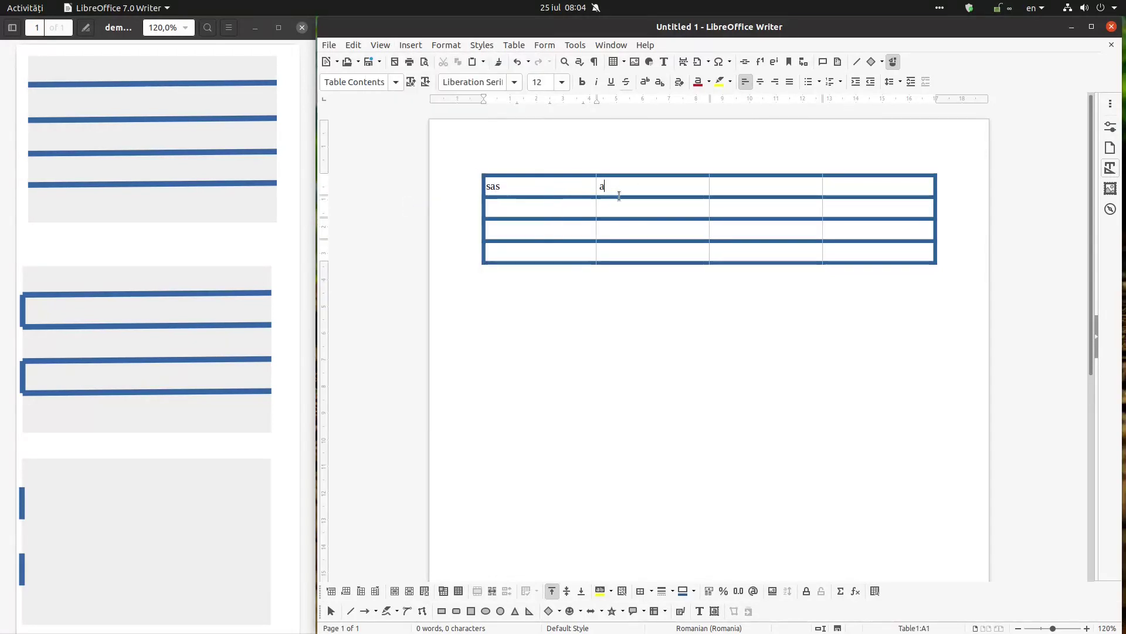
drag(621, 186, 540, 188)
key(Delete)
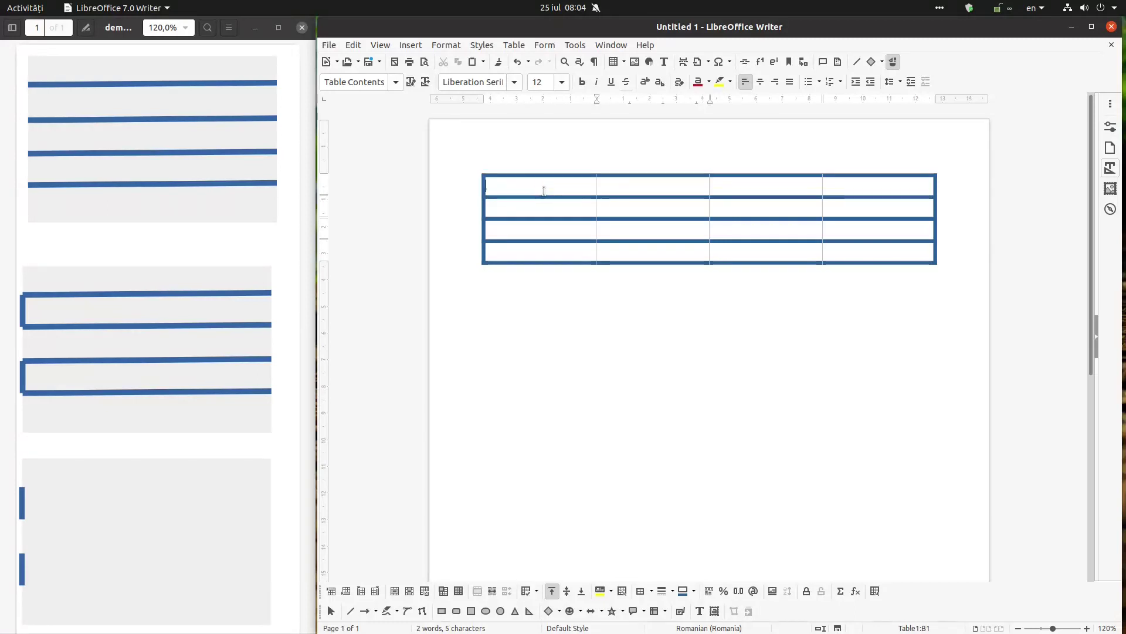
- For all table cells, compare the border presets and choose the one that sets the outer border without changing the inner lines
drag(521, 188, 829, 248)
right_click(837, 244)
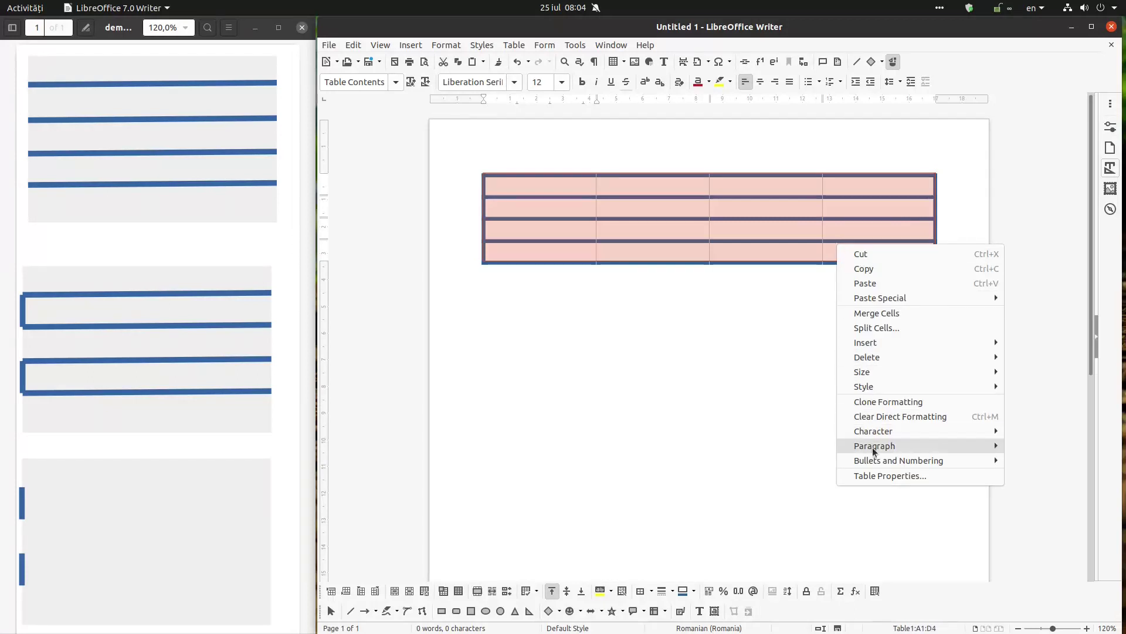
click(883, 476)
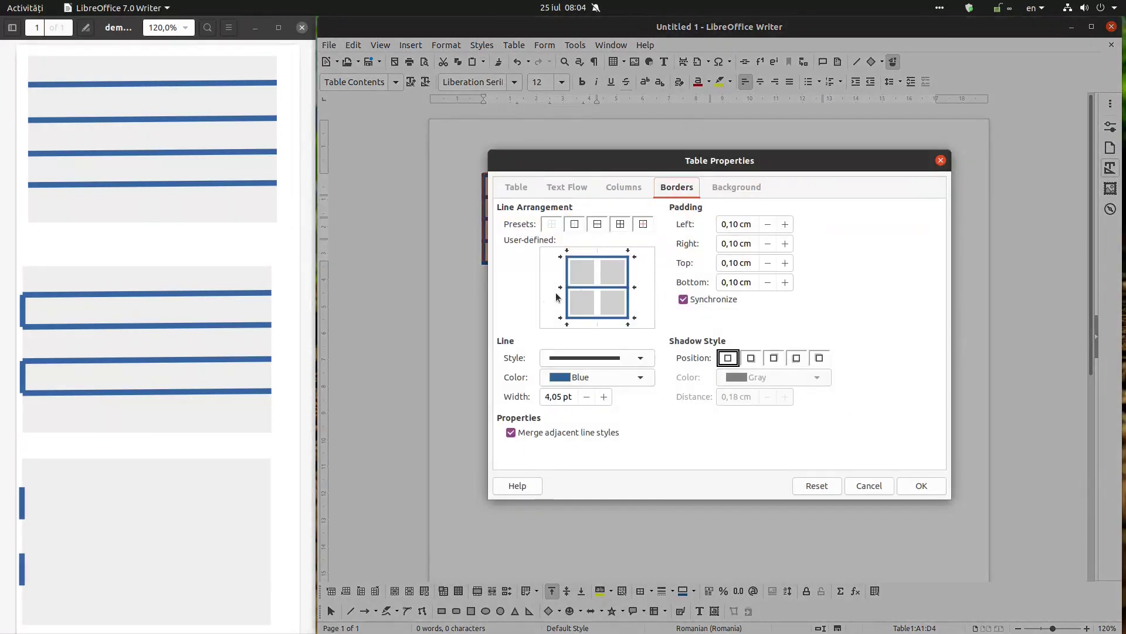
click(621, 227)
click(648, 227)
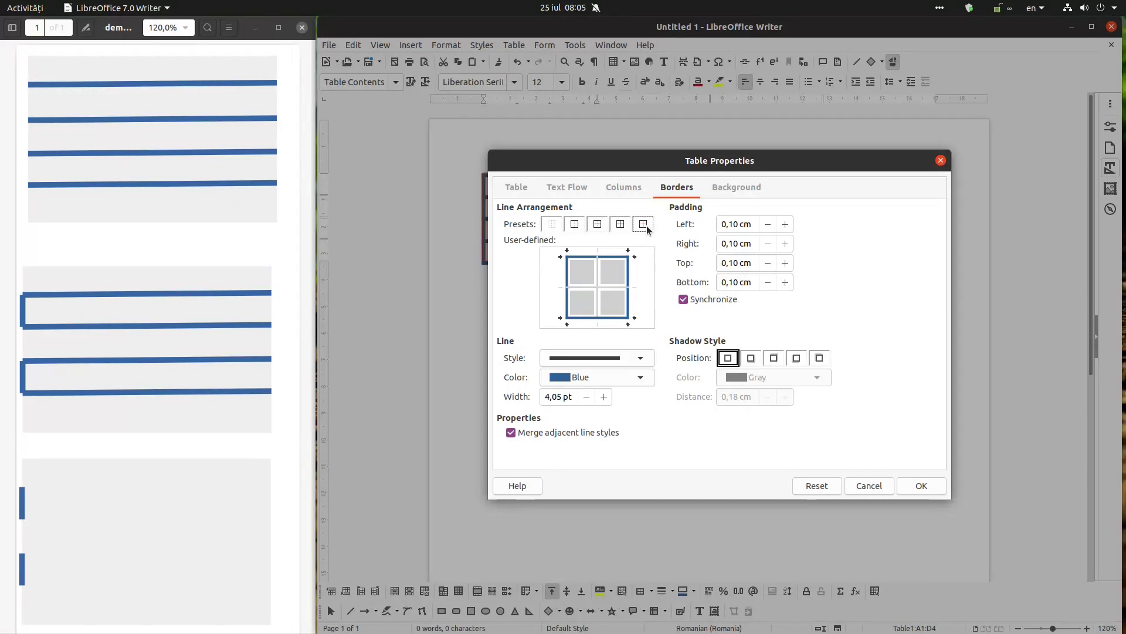
click(626, 227)
click(640, 230)
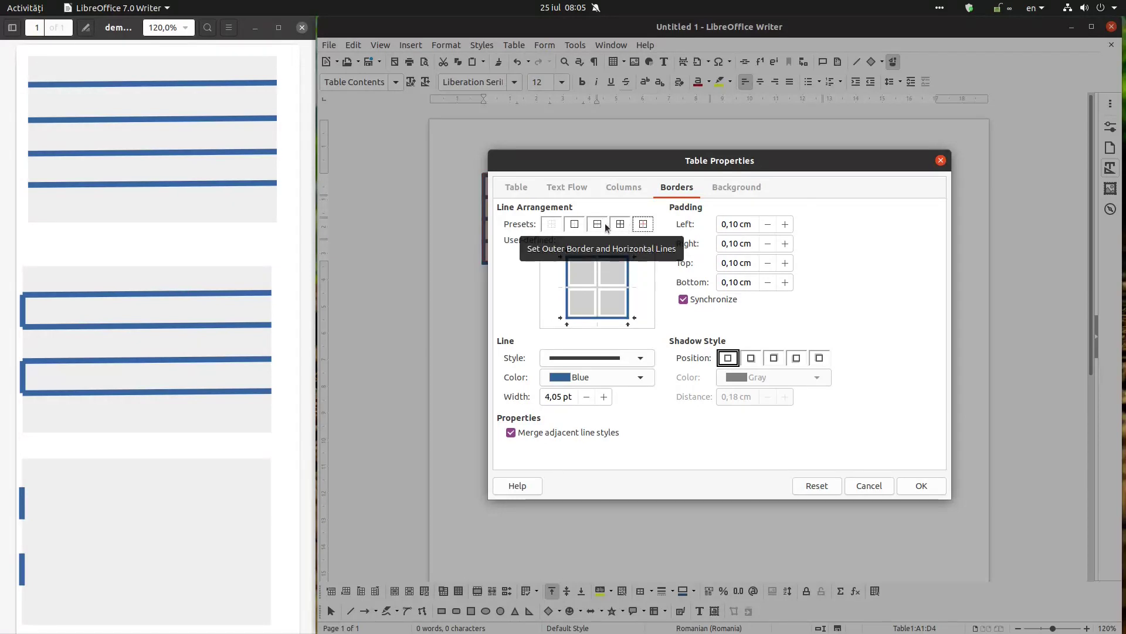
click(621, 225)
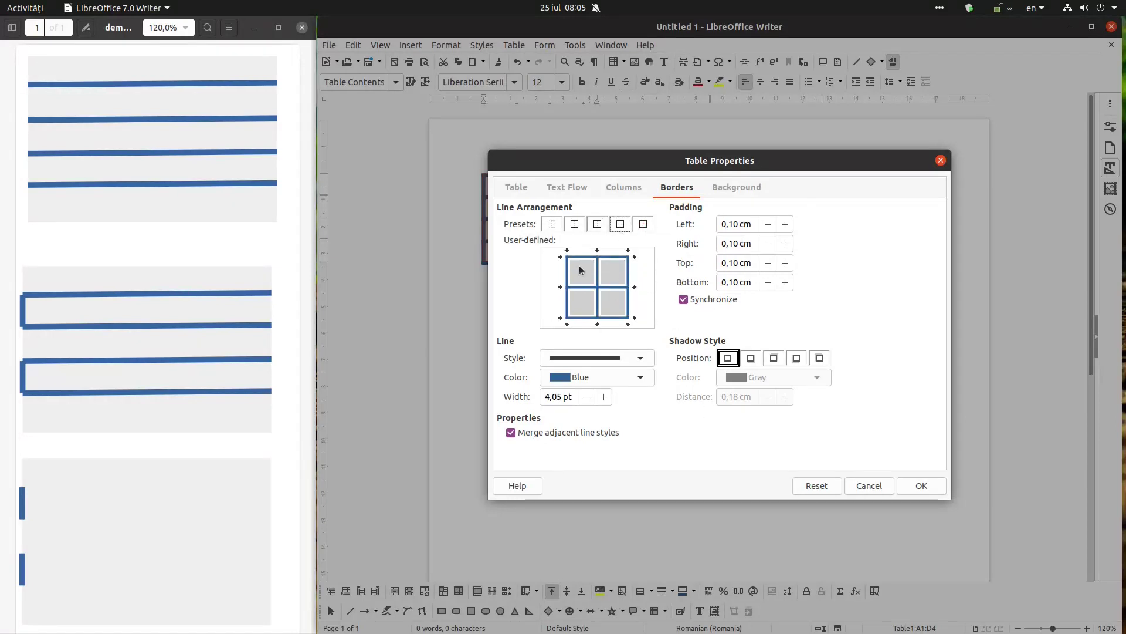
click(644, 227)
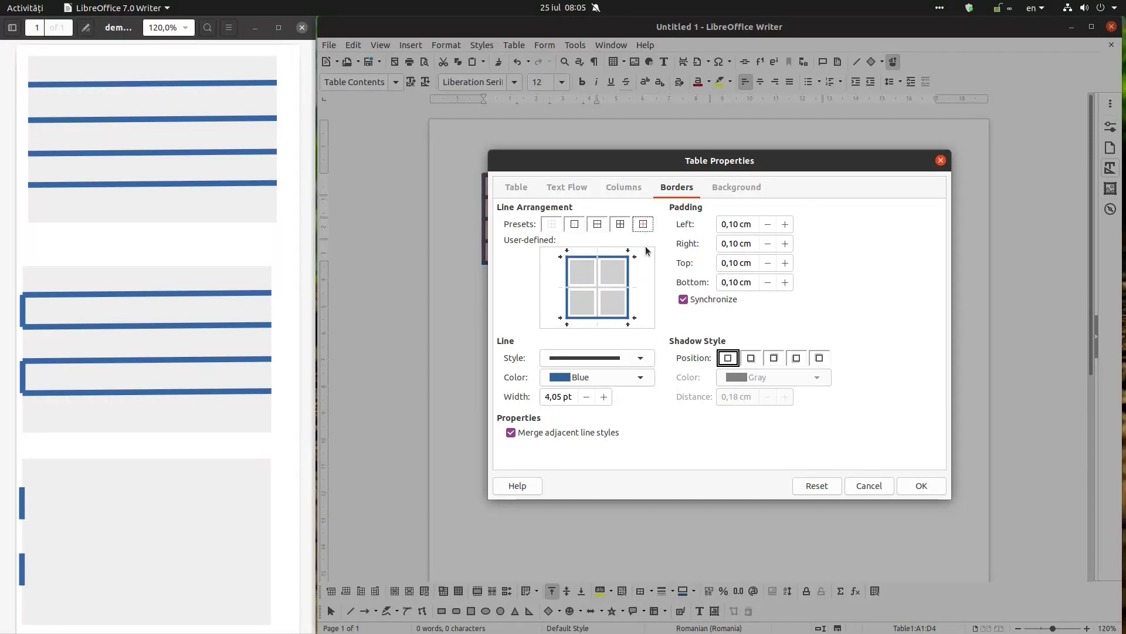
- Set the outer border colour to Magenta and apply the border settings to the table
click(596, 379)
click(602, 422)
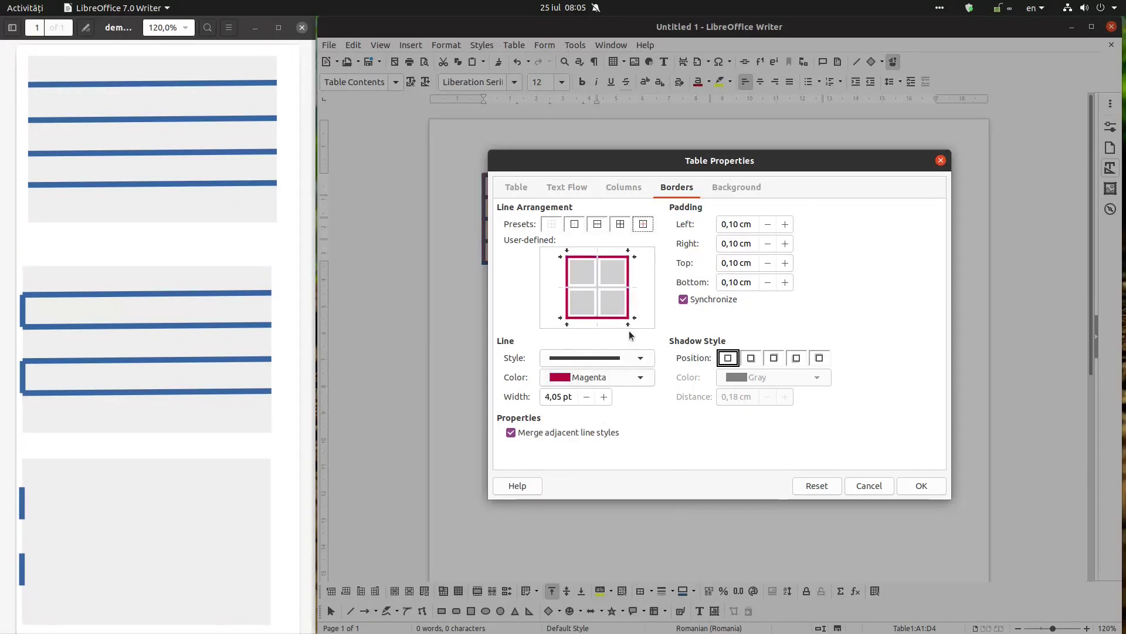
click(908, 488)
click(815, 325)
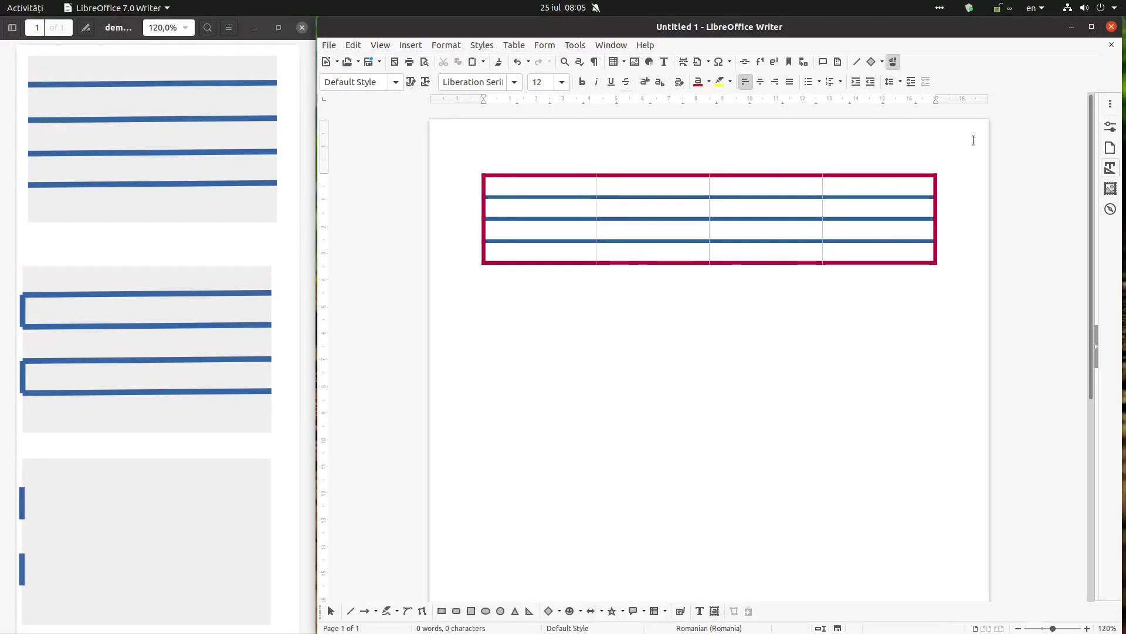
- Set the outer border and all inner lines of the table, with Blue as the line colour
right_click(568, 189)
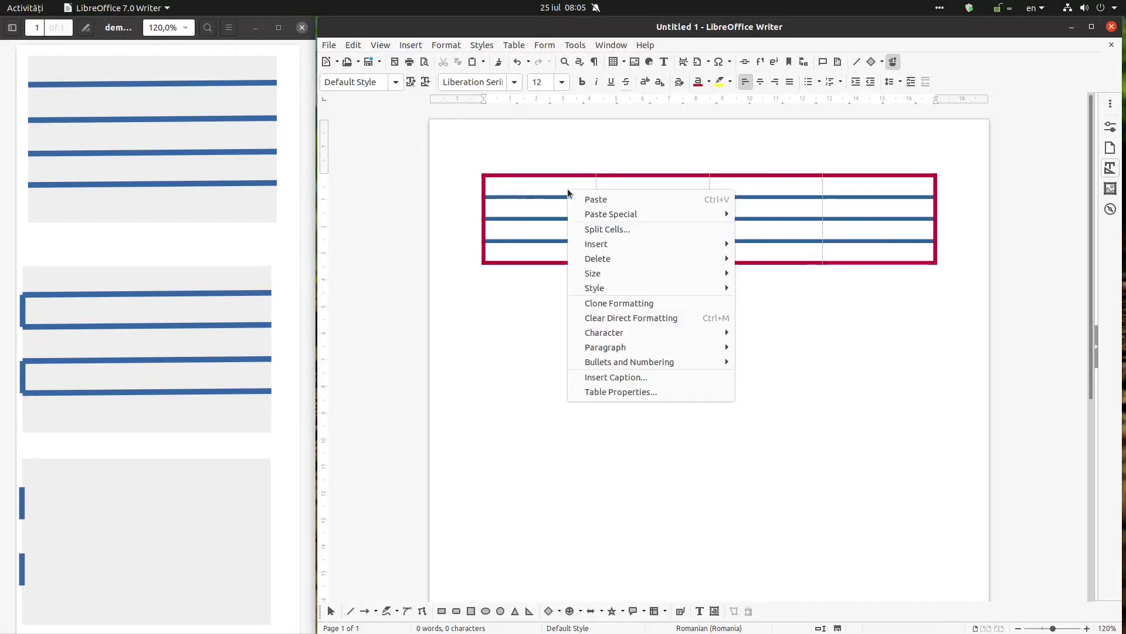
click(615, 394)
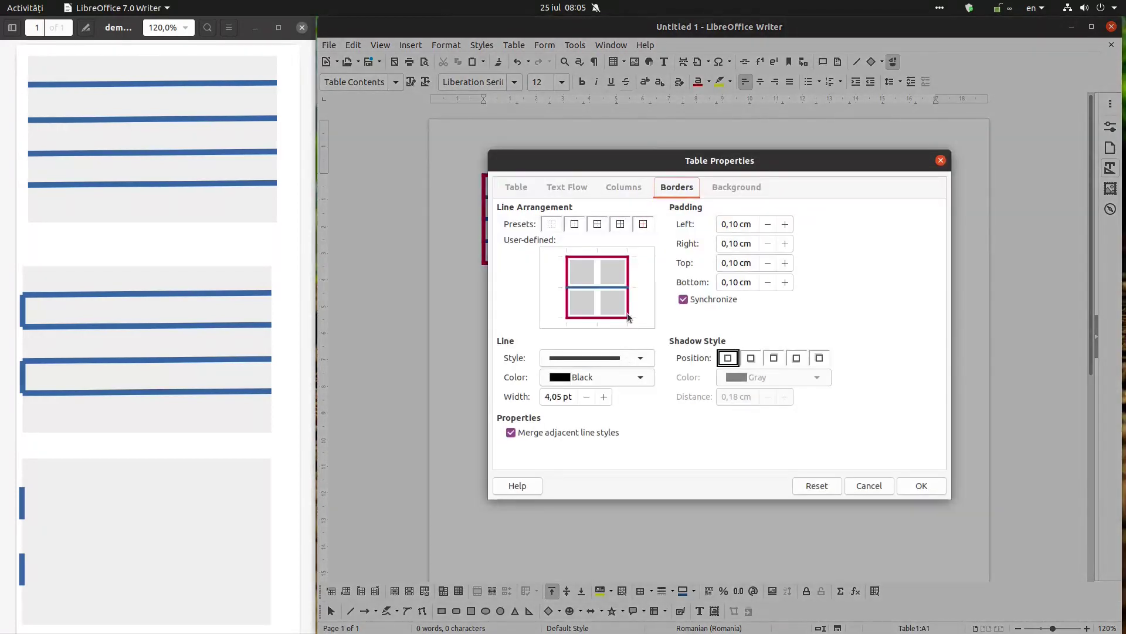
click(620, 225)
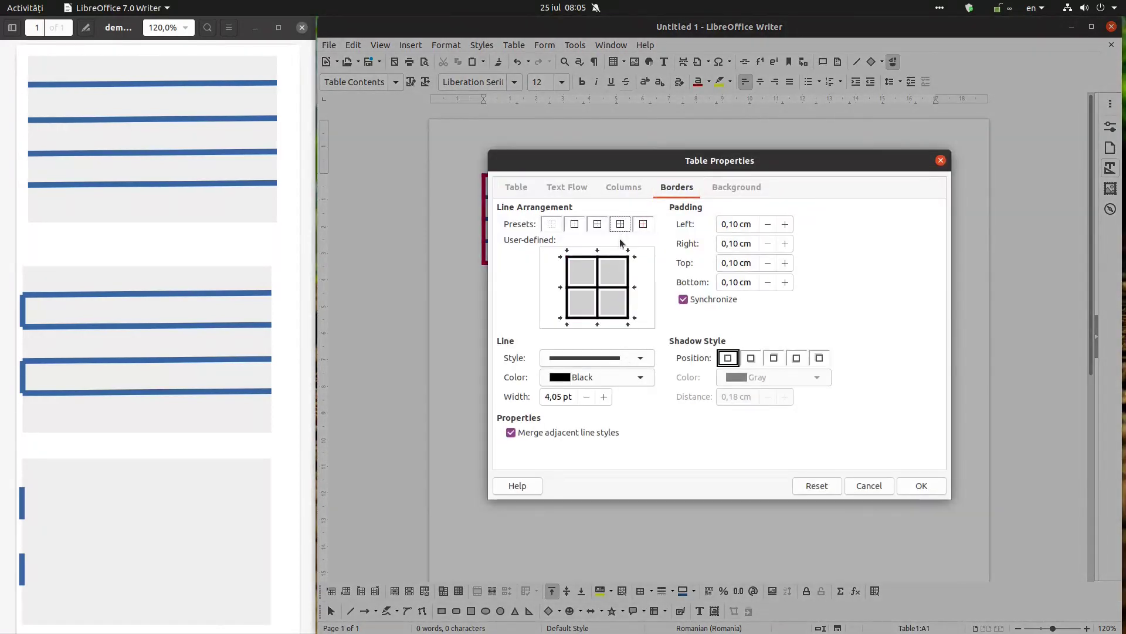
click(616, 376)
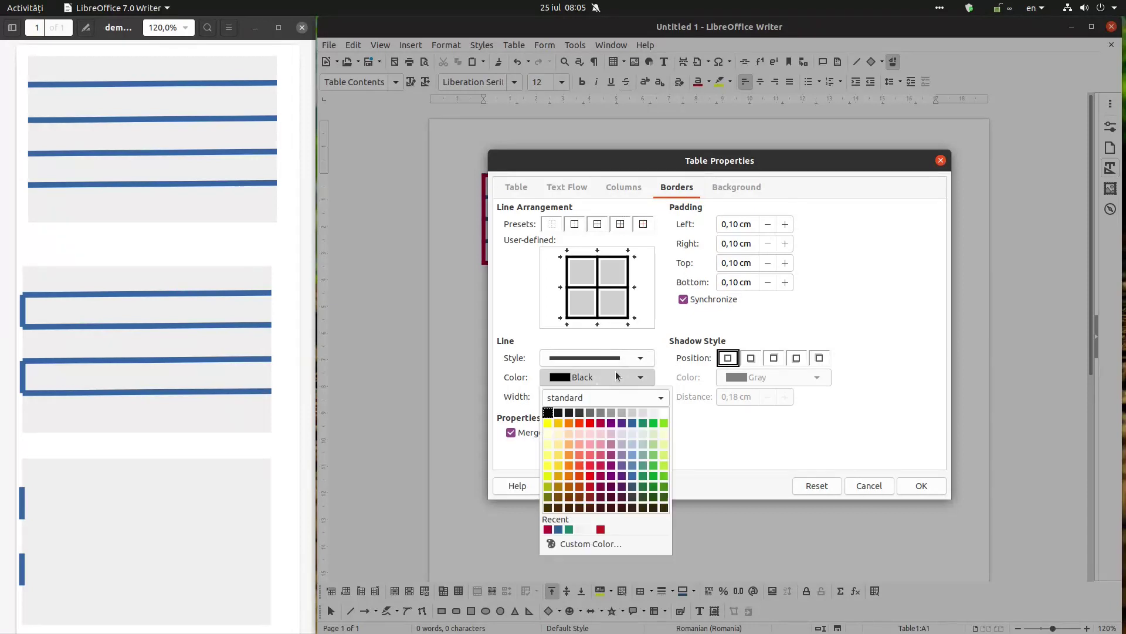
click(632, 423)
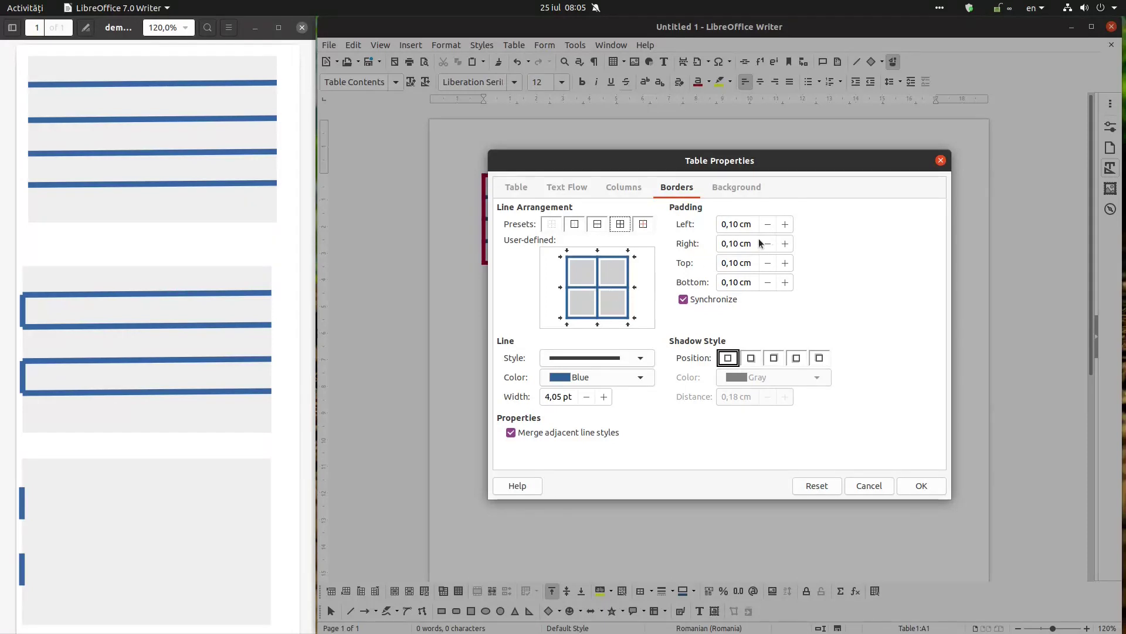
- Increase the synchronized cell padding on all four sides and apply the table properties
click(785, 224)
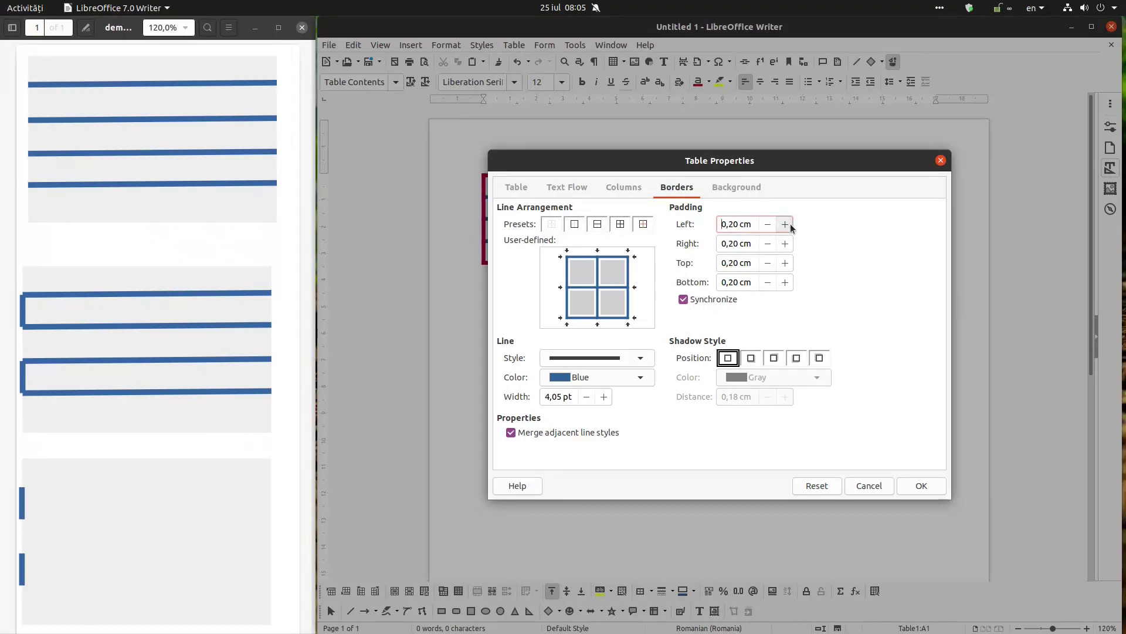
triple_click(789, 223)
click(921, 485)
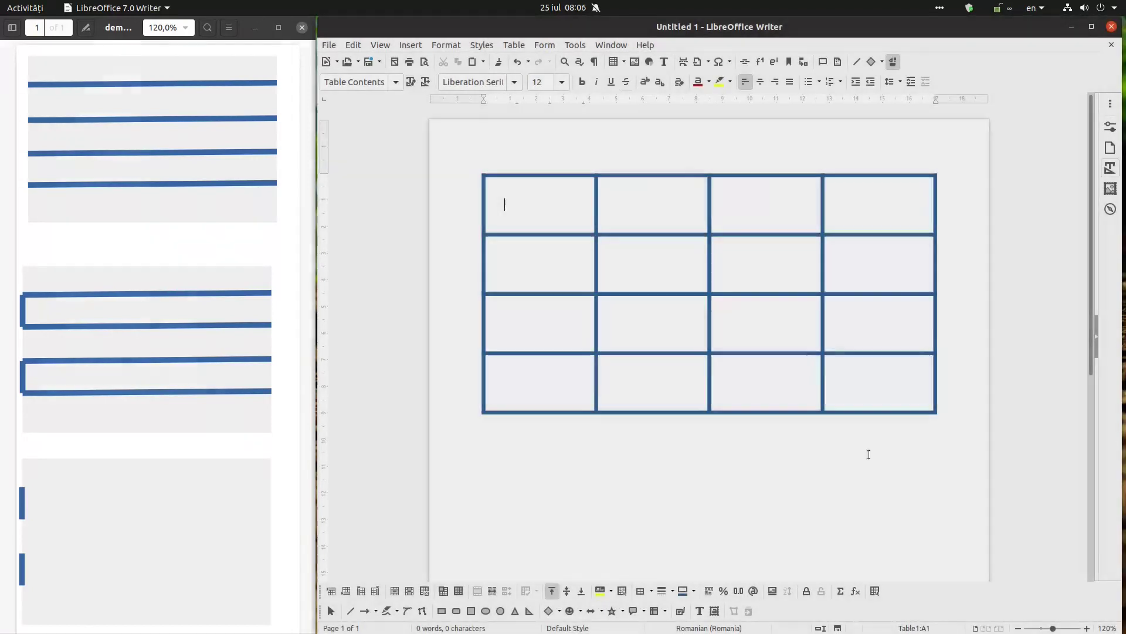
- Enter "dfdsfd" in the first table cell and set the synchronized cell padding to 0,00 cm on all sides
text(dfdsfd)
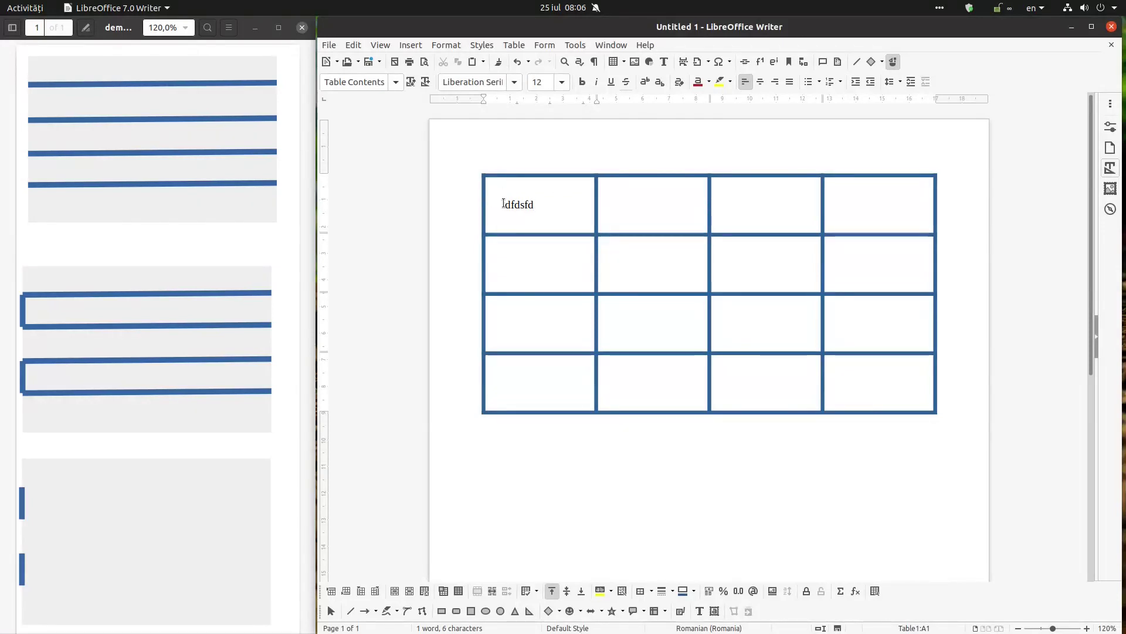
right_click(538, 207)
click(604, 403)
click(767, 283)
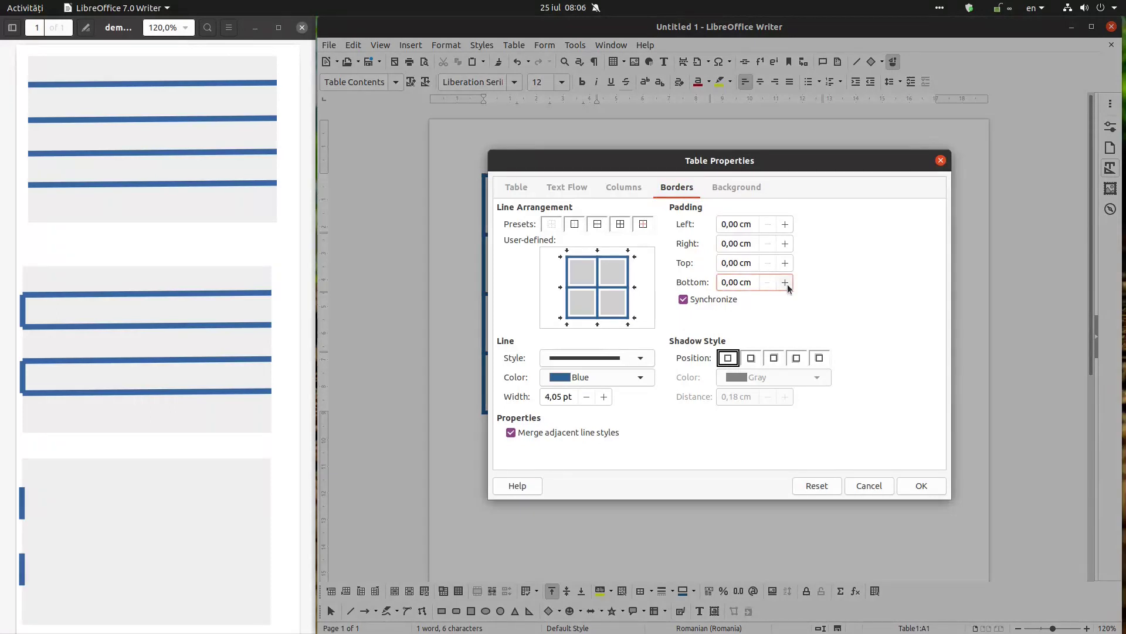
click(898, 489)
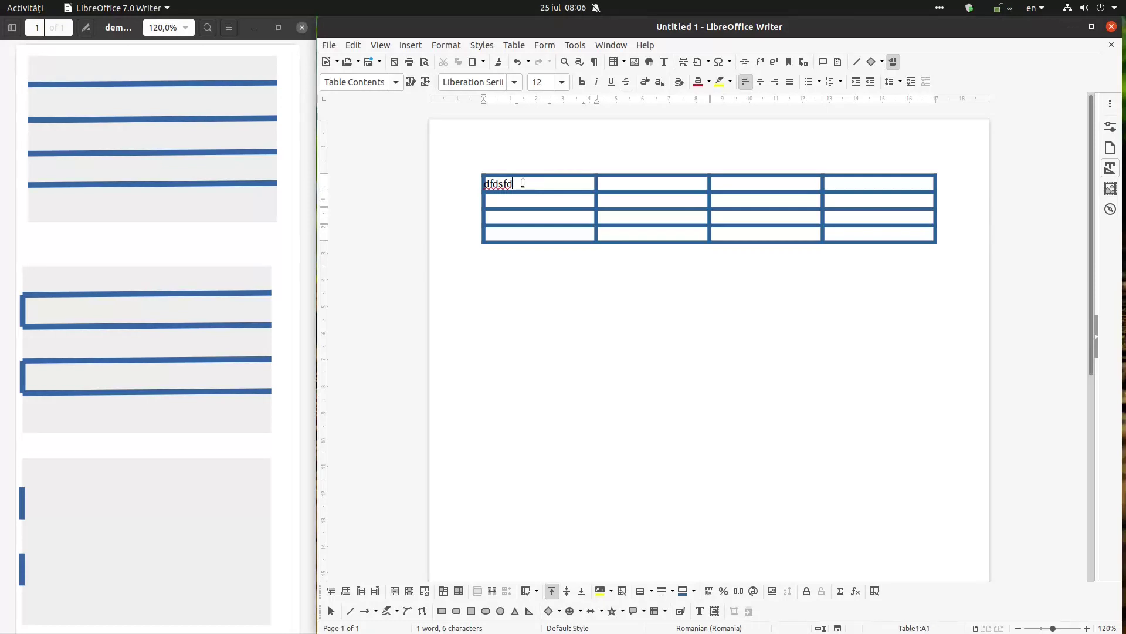
- Raise the table's synchronized cell padding to 0,10 cm and turn off padding synchronization
right_click(489, 186)
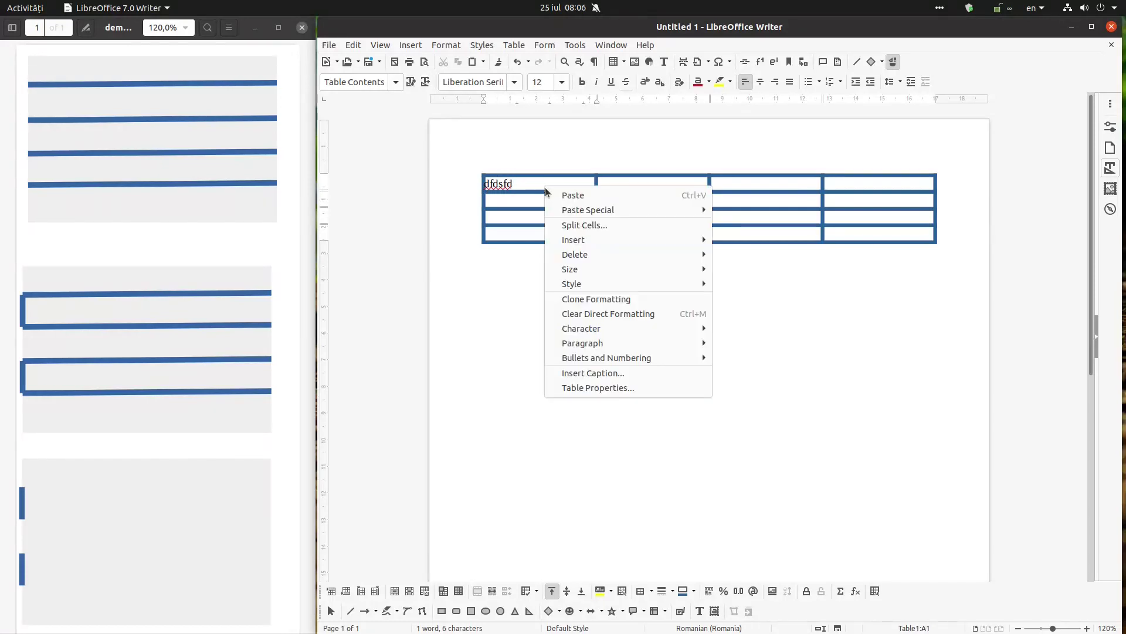
click(614, 387)
click(786, 224)
click(710, 300)
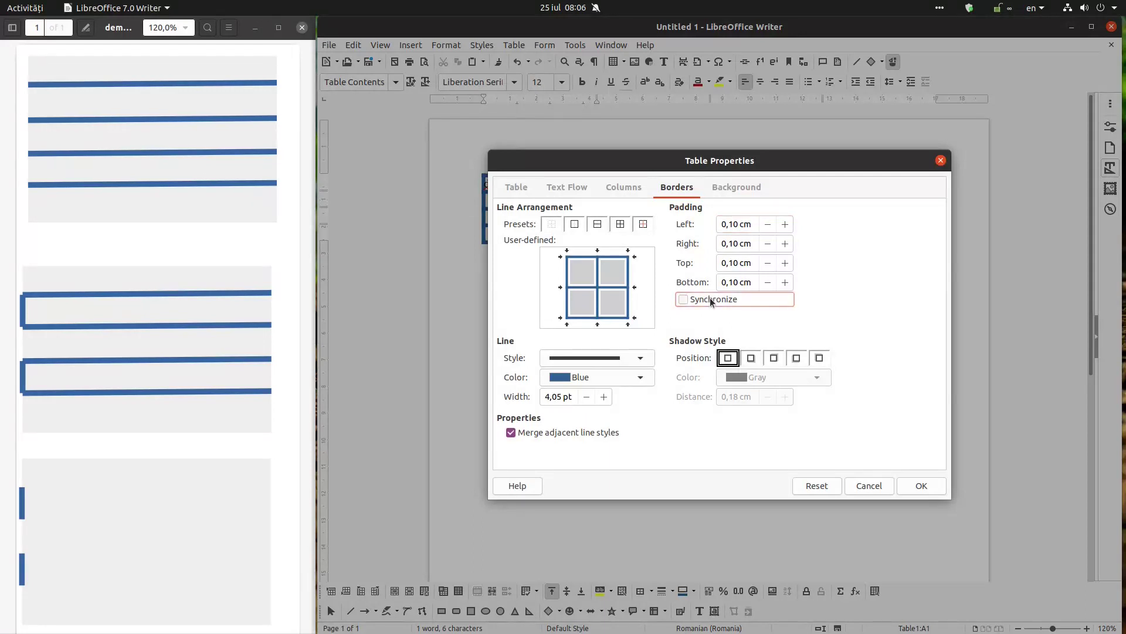
- Set the left and right cell padding to 0,40 cm and the top padding to 0,10 cm, and apply them
click(785, 244)
click(785, 244)
click(788, 262)
click(788, 261)
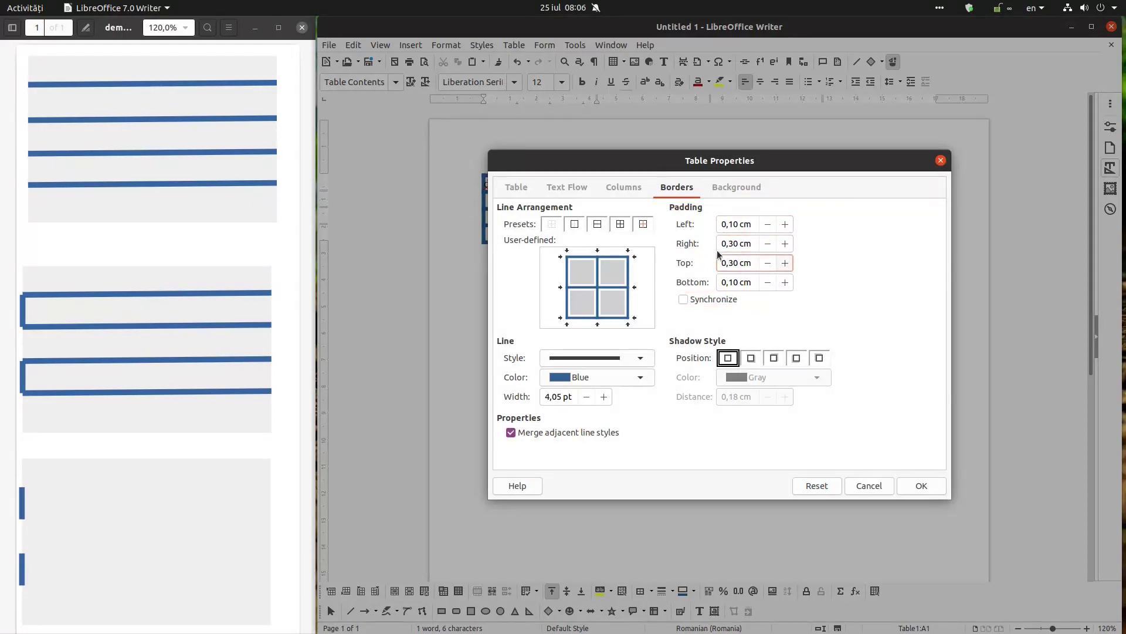
click(786, 224)
click(786, 224)
click(787, 224)
click(786, 243)
click(770, 262)
click(908, 487)
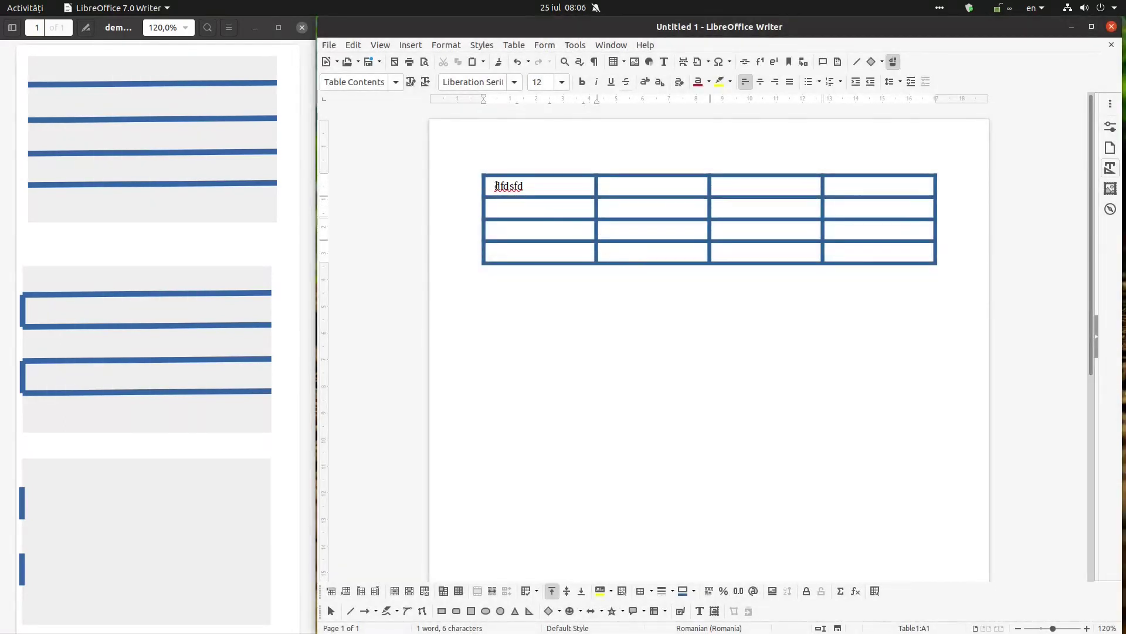
- Change the line style of all table borders to the fine dotted line and apply it
right_click(564, 187)
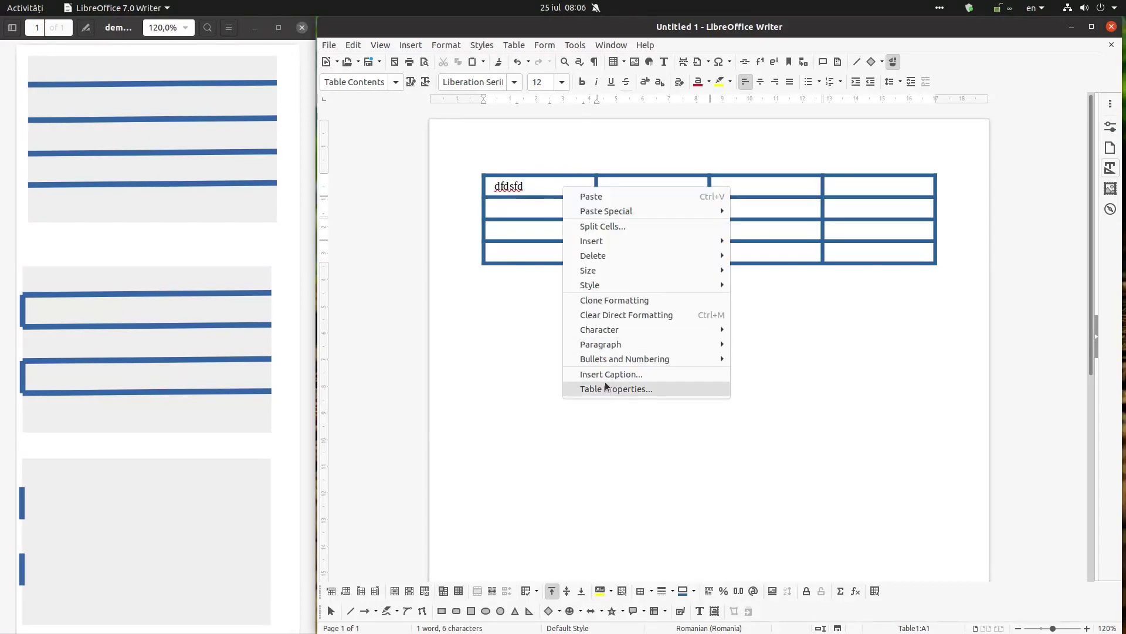
click(622, 387)
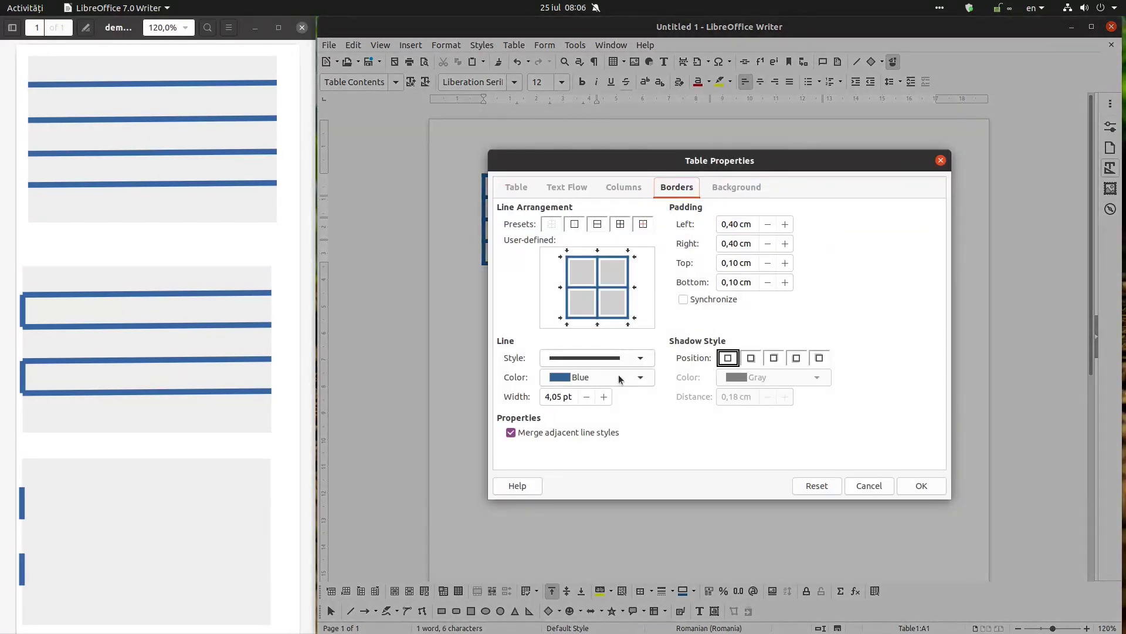
click(554, 358)
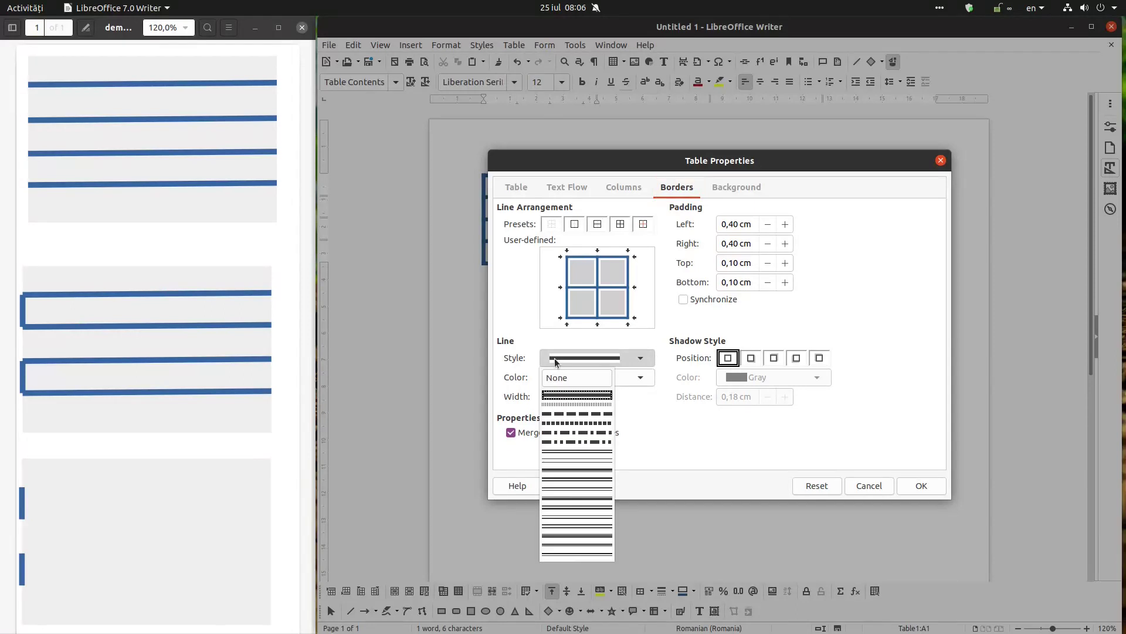
click(570, 404)
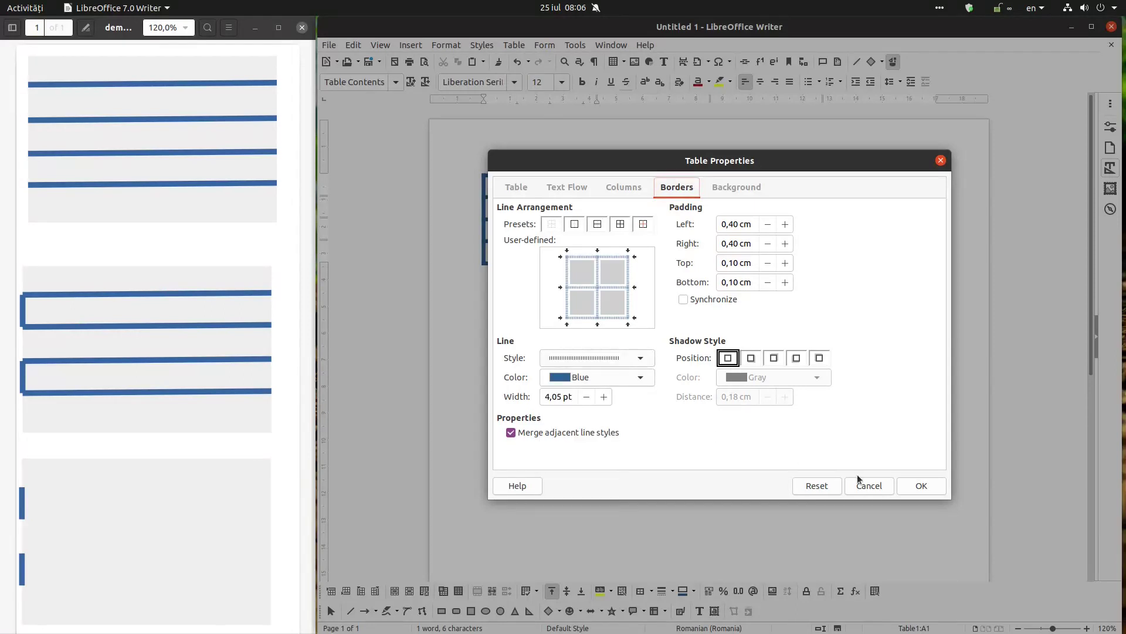
click(926, 486)
- Change the line style of all table borders to a double line and apply it
right_click(587, 212)
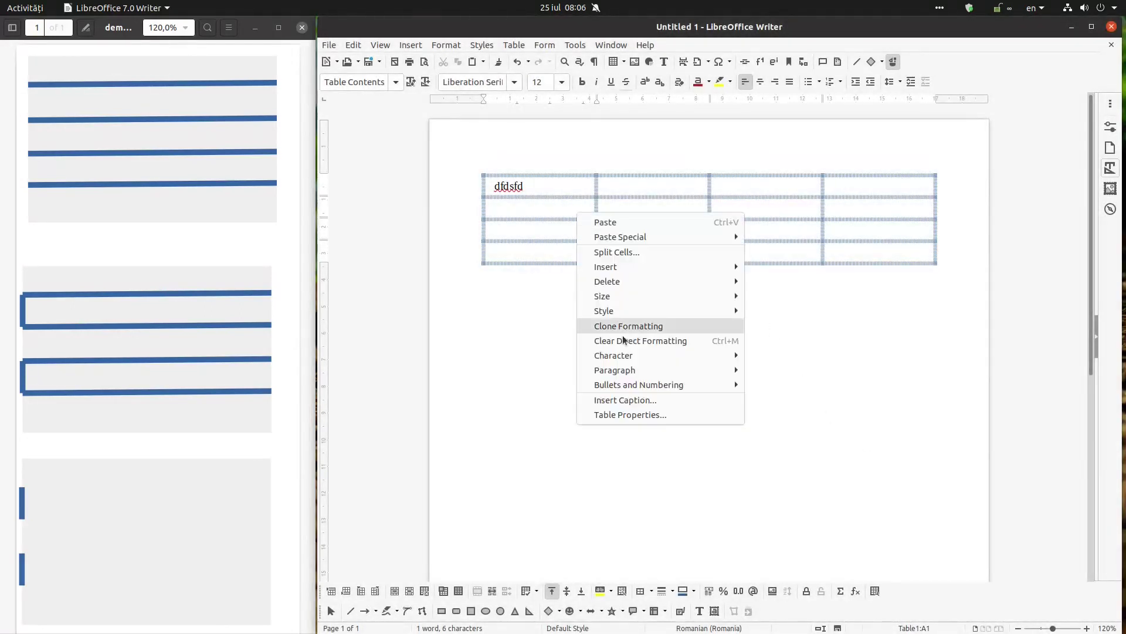
click(638, 411)
click(610, 359)
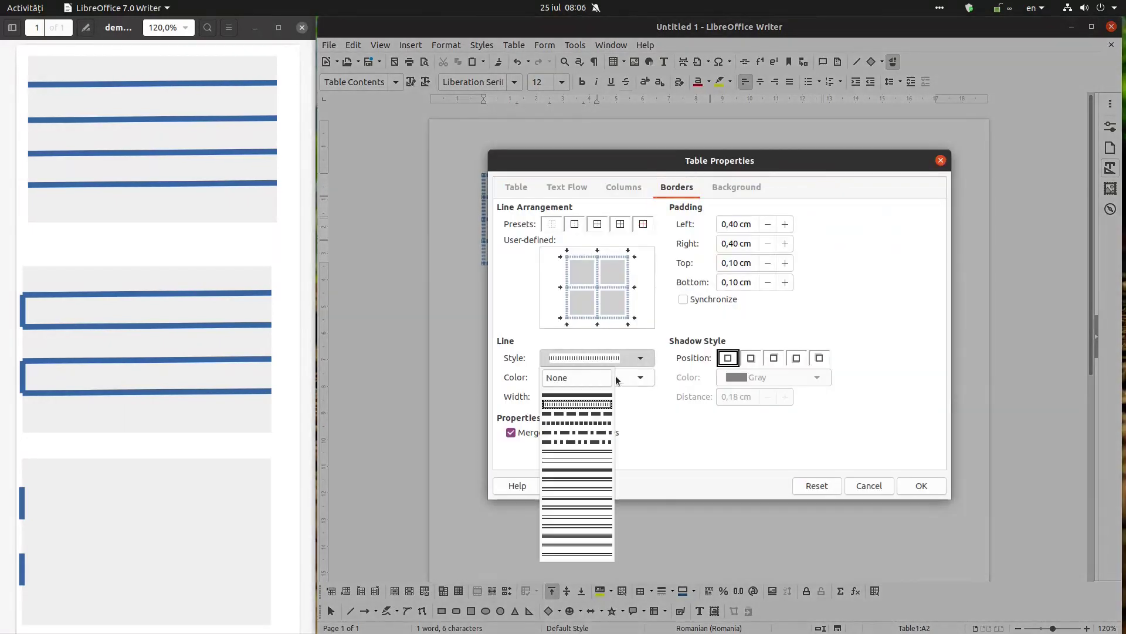
click(596, 511)
click(904, 487)
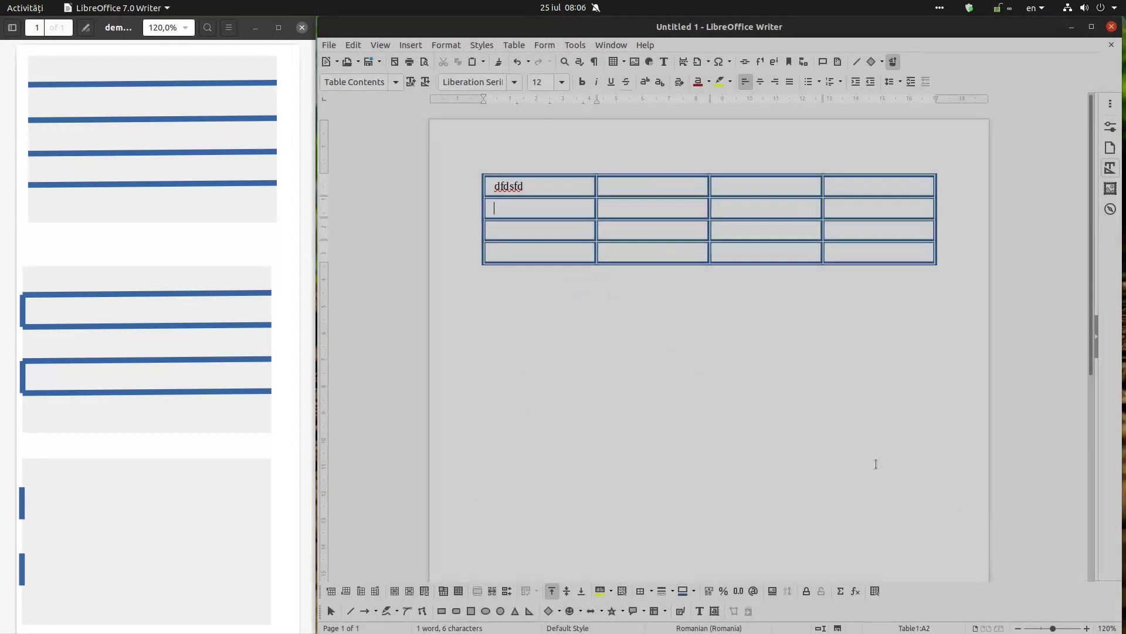
- Look at the custom colour picker for the table's border lines and dismiss it without picking a colour
right_click(579, 213)
click(654, 416)
click(603, 379)
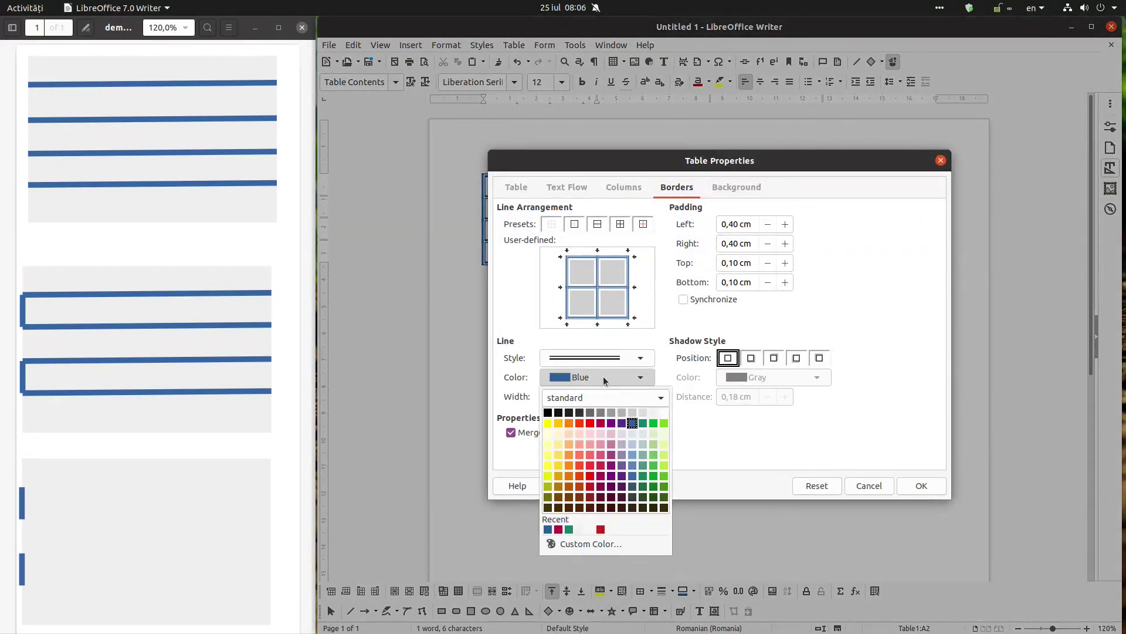
click(607, 544)
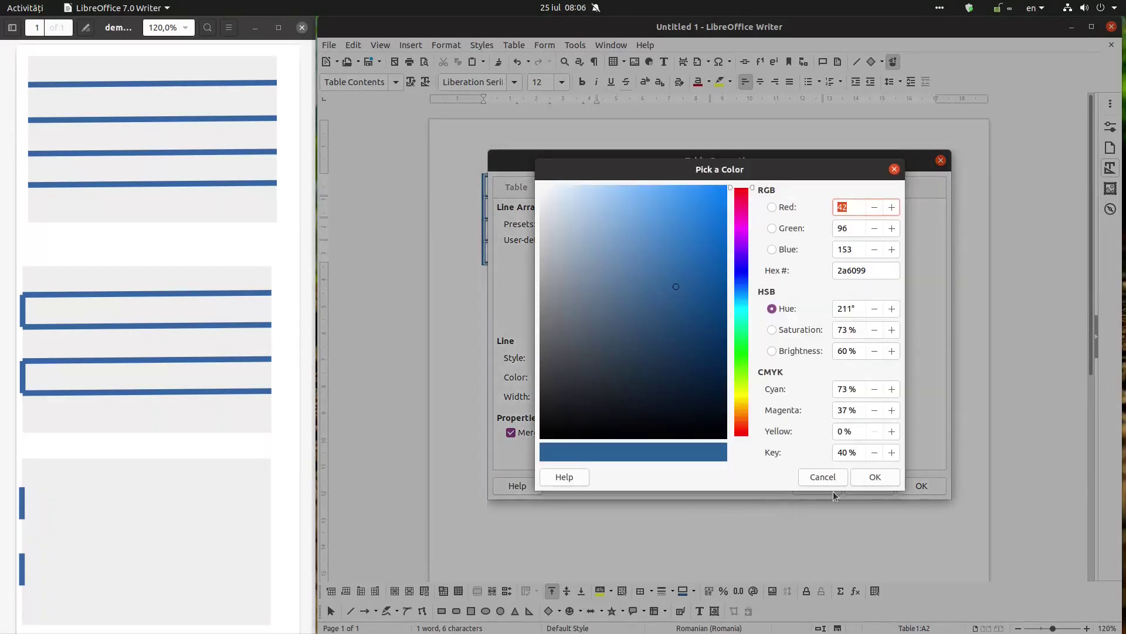
click(822, 477)
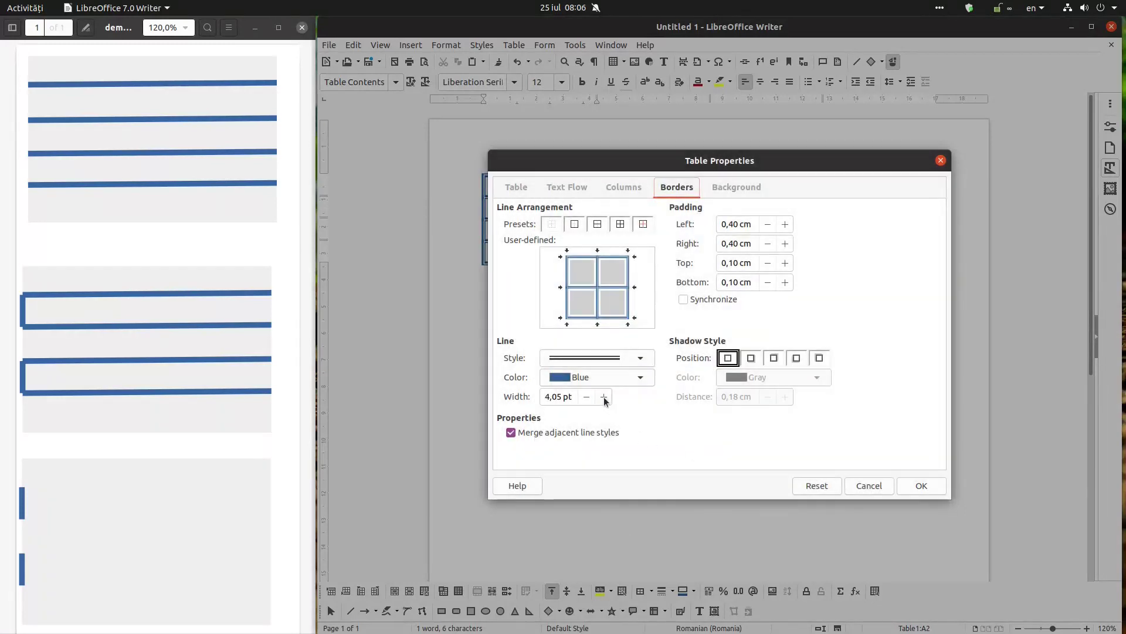
- Increase the table's border line width to 5,80 pt and apply it
click(604, 396)
click(605, 395)
key(Return)
- Give the table a shadow cast to the bottom right and apply it
right_click(664, 217)
click(714, 417)
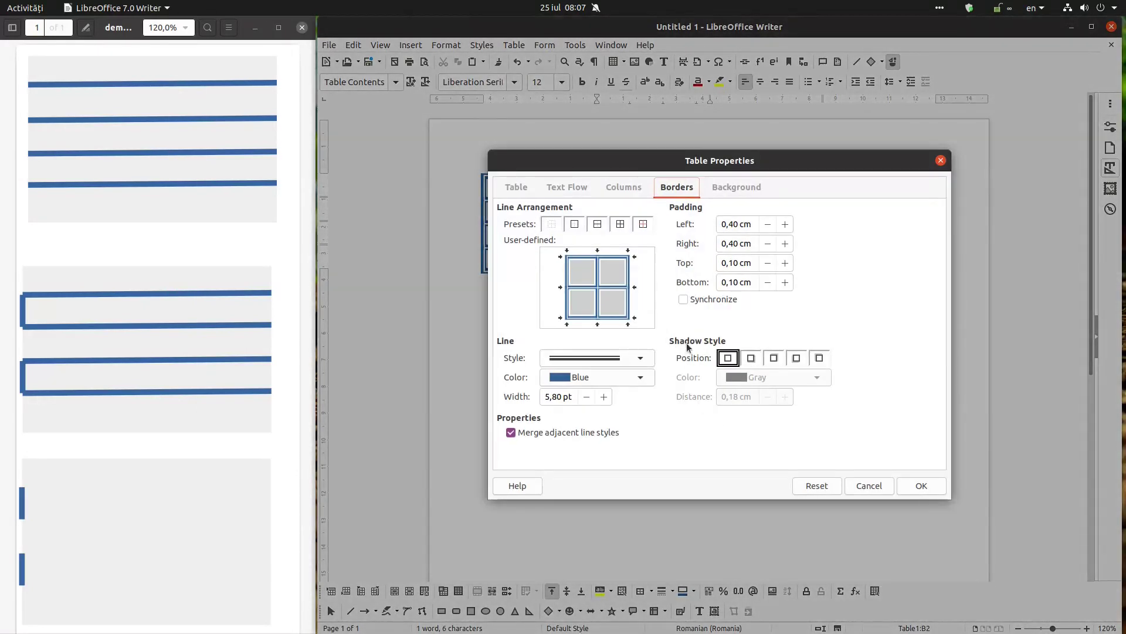
click(751, 359)
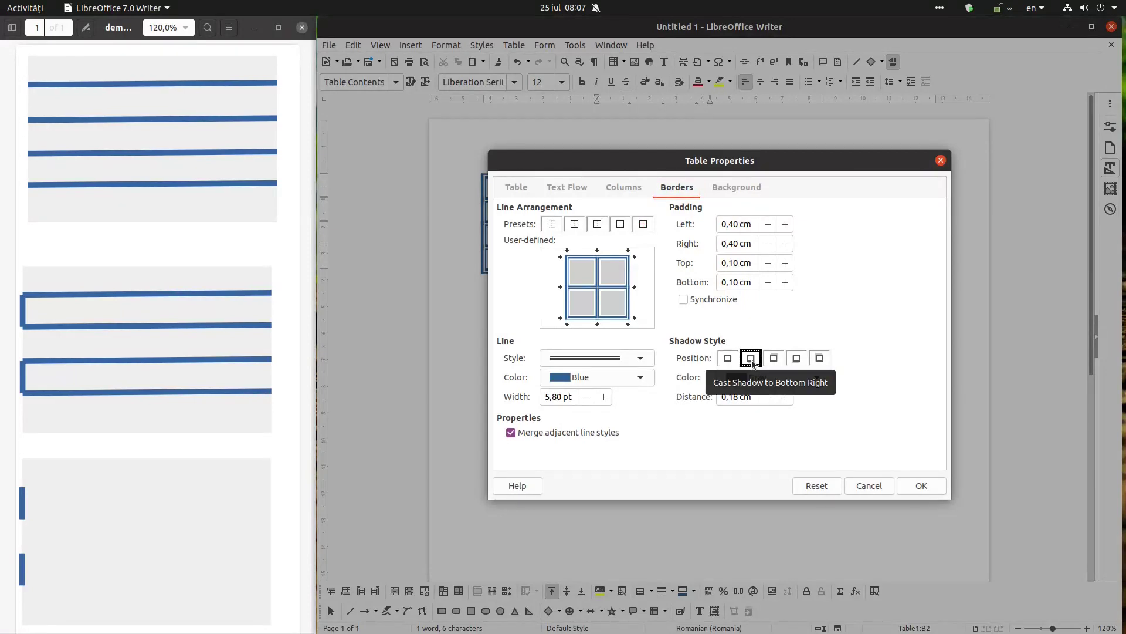
click(929, 487)
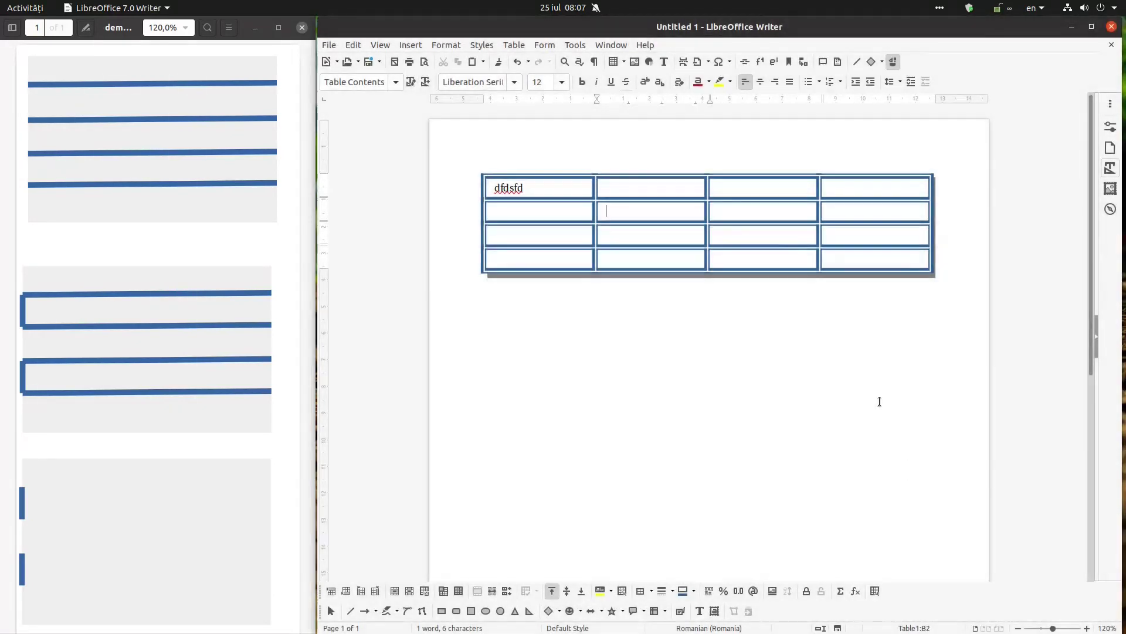
- Set the table shadow's colour to Light Gray 4, reduce the shadow distance and apply the changes
right_click(909, 256)
click(950, 457)
click(751, 381)
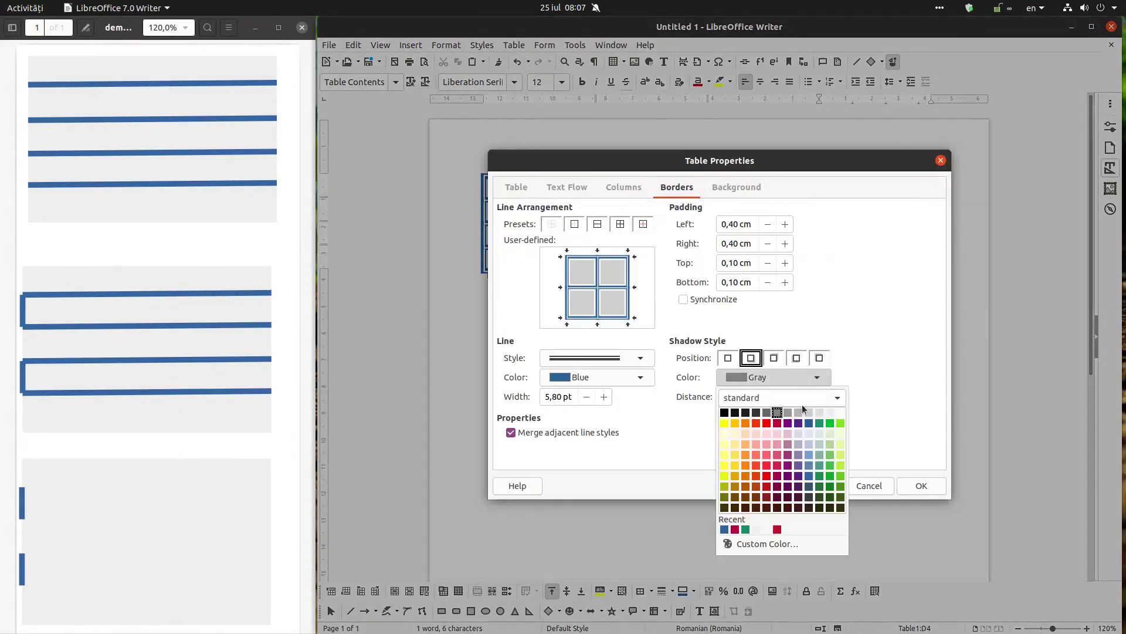
click(821, 409)
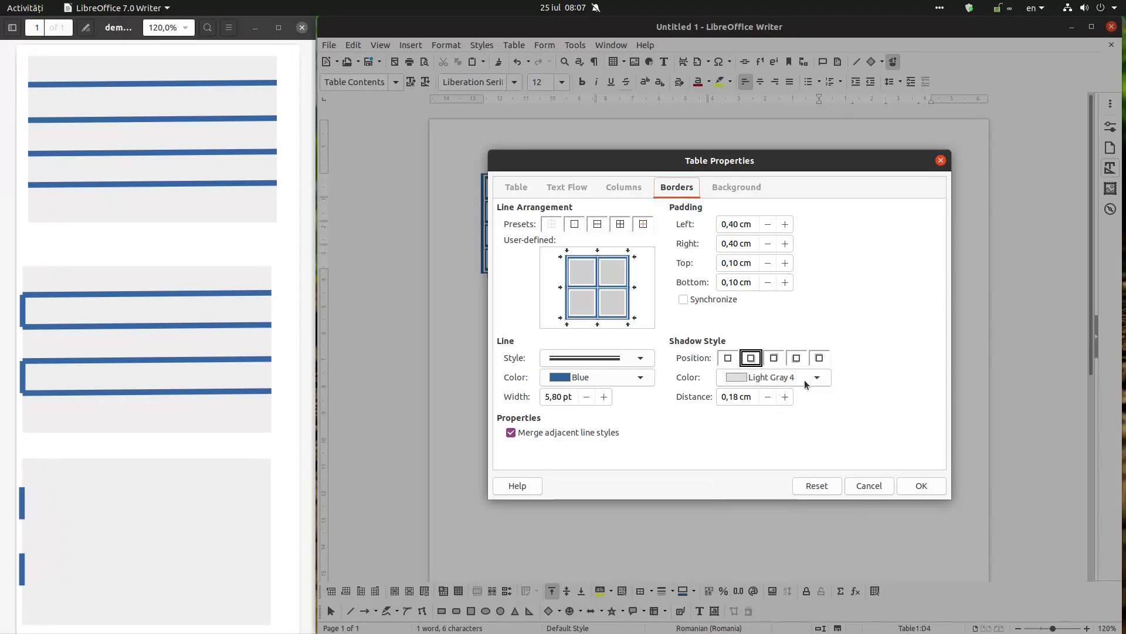
click(768, 396)
click(906, 481)
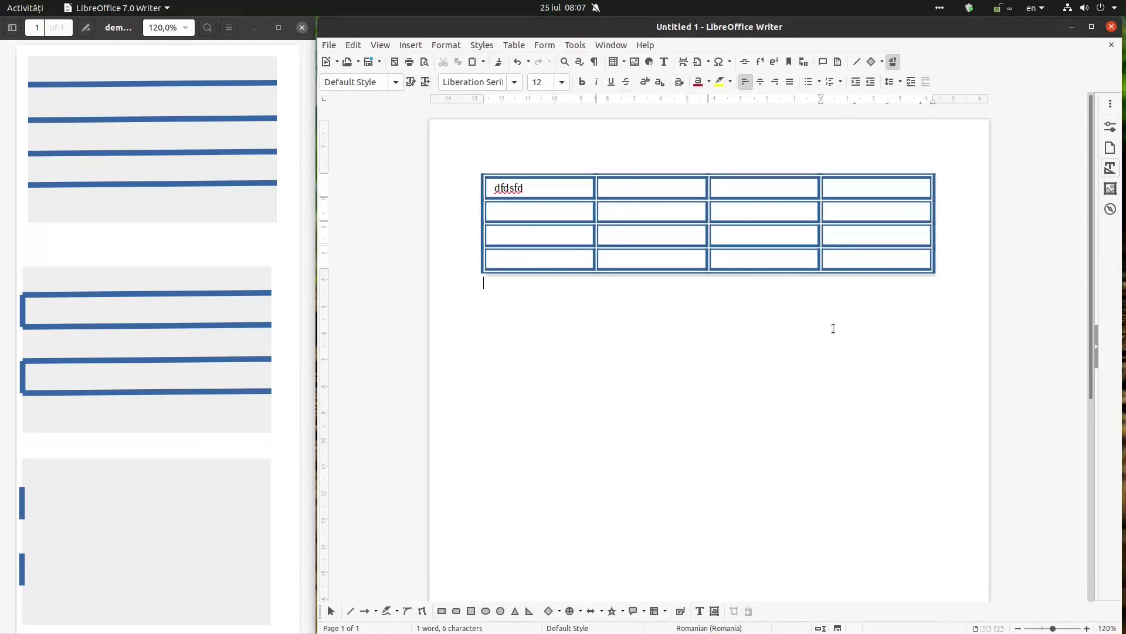
- Examine the table's borders and shadow enlarged in print preview, and return to editing
key(ctrl+shift+p)
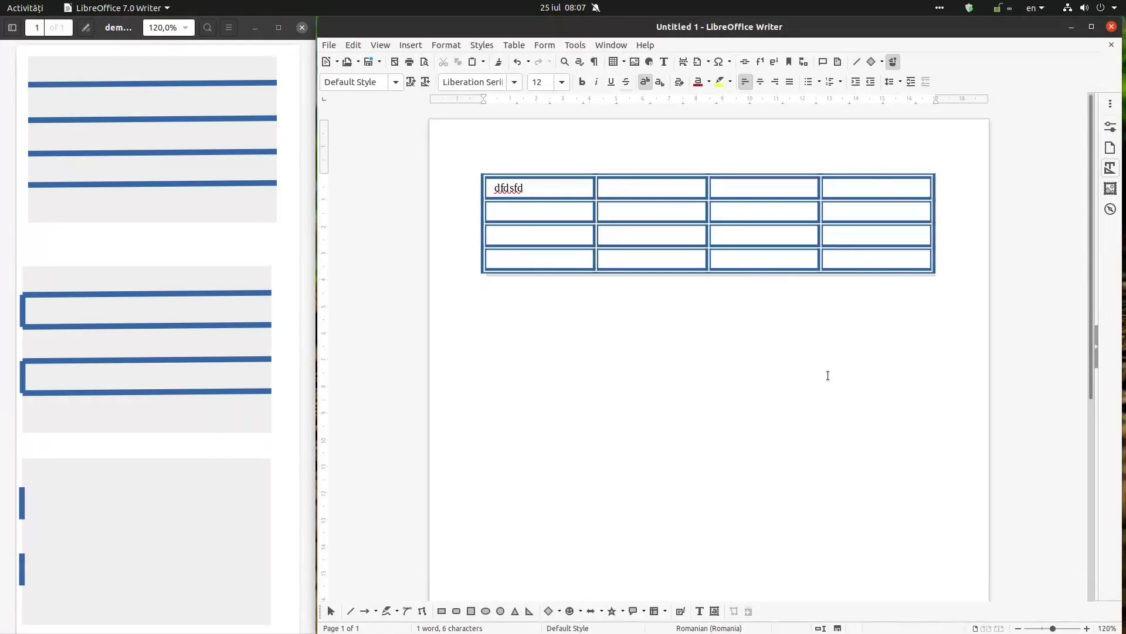
key(ctrl+shift+o)
ctrl+scroll(729, 229, up, 5)
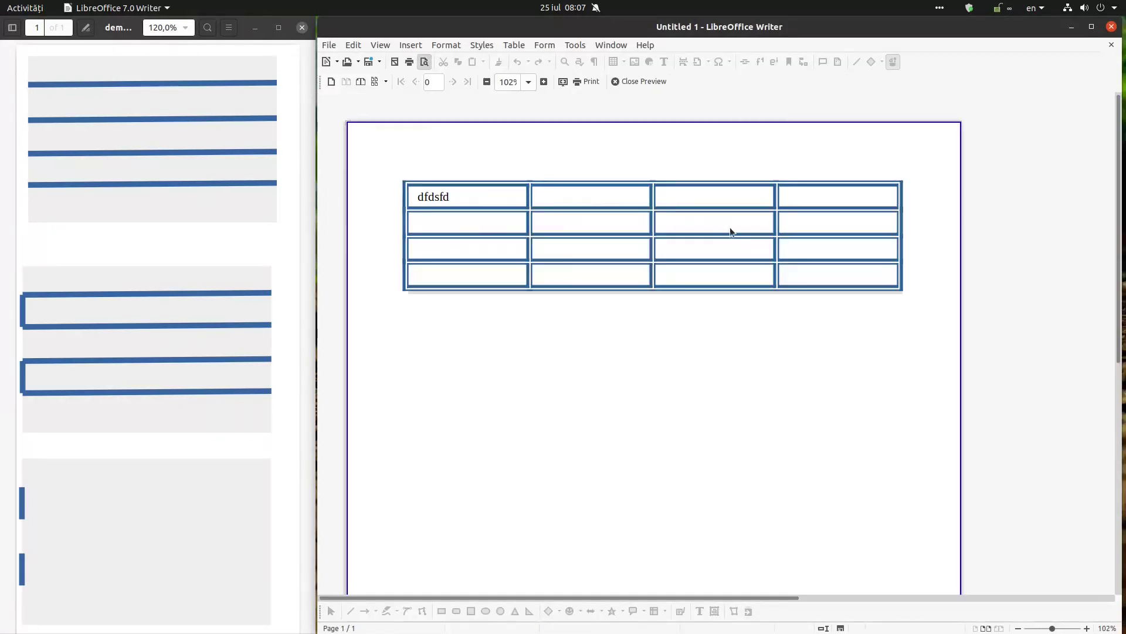
ctrl+scroll(719, 416, down, 3)
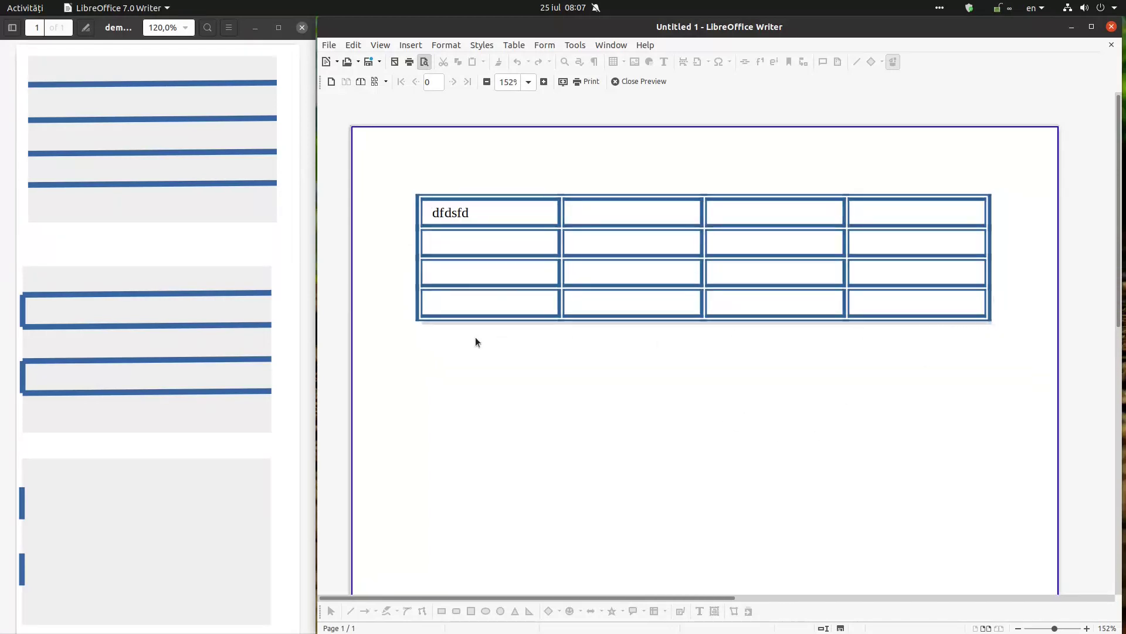
right_click(471, 297)
key(Escape)
key(Escape)
- Increase the table shadow's distance to 0,50 cm and apply it
click(616, 182)
right_click(618, 183)
key(Escape)
click(785, 397)
click(785, 397)
click(915, 482)
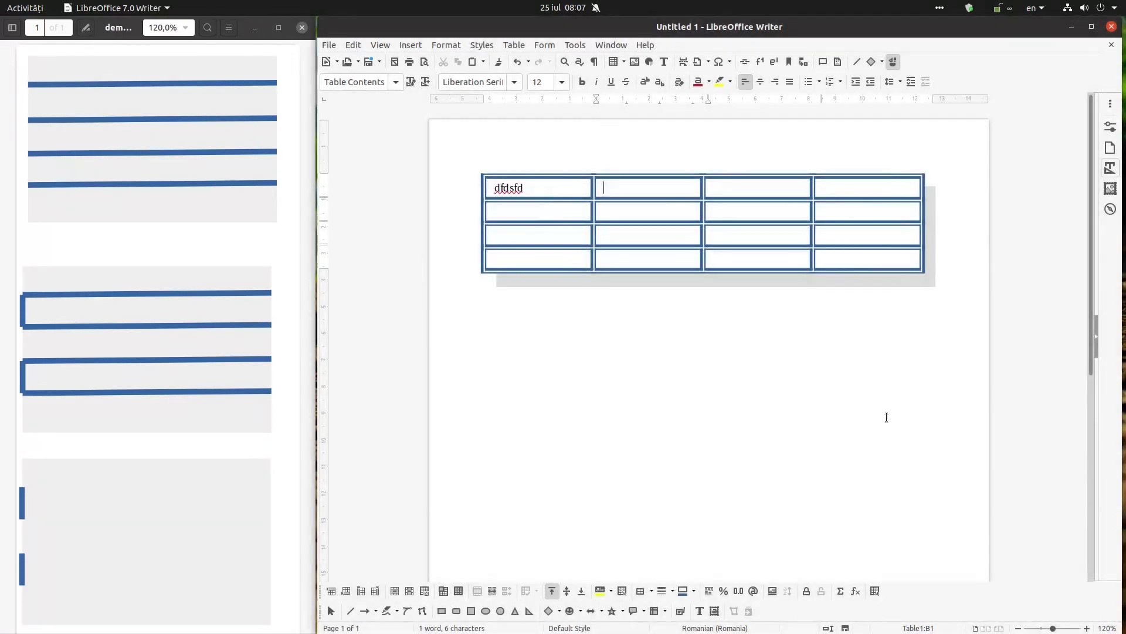
- Set the table shadow's colour to Light Gray 5 and apply it
right_click(784, 262)
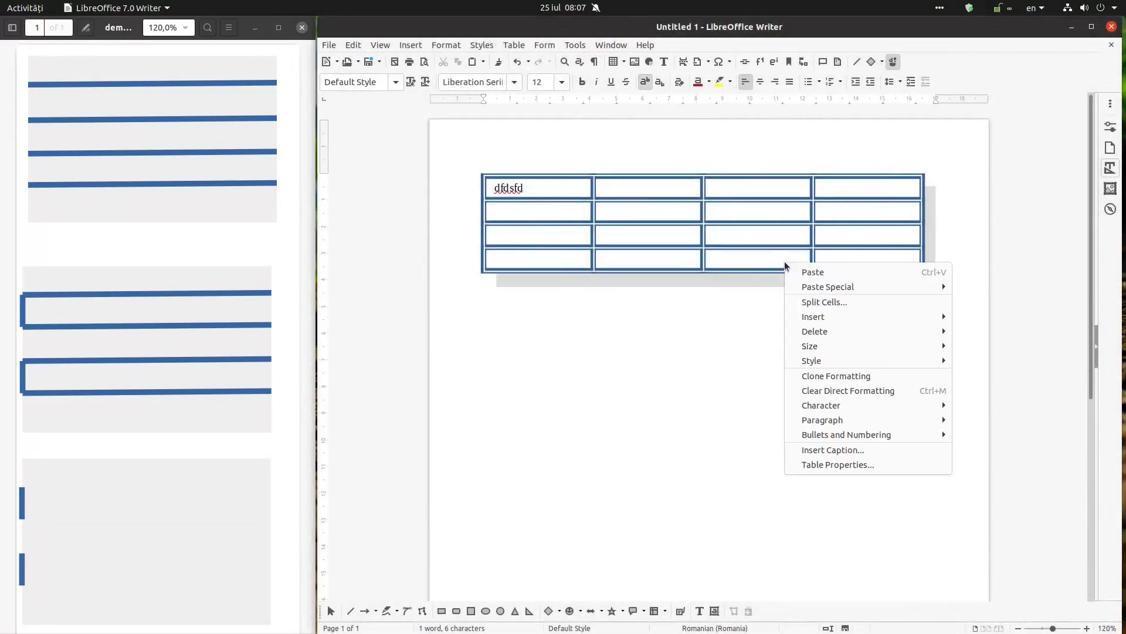
click(826, 465)
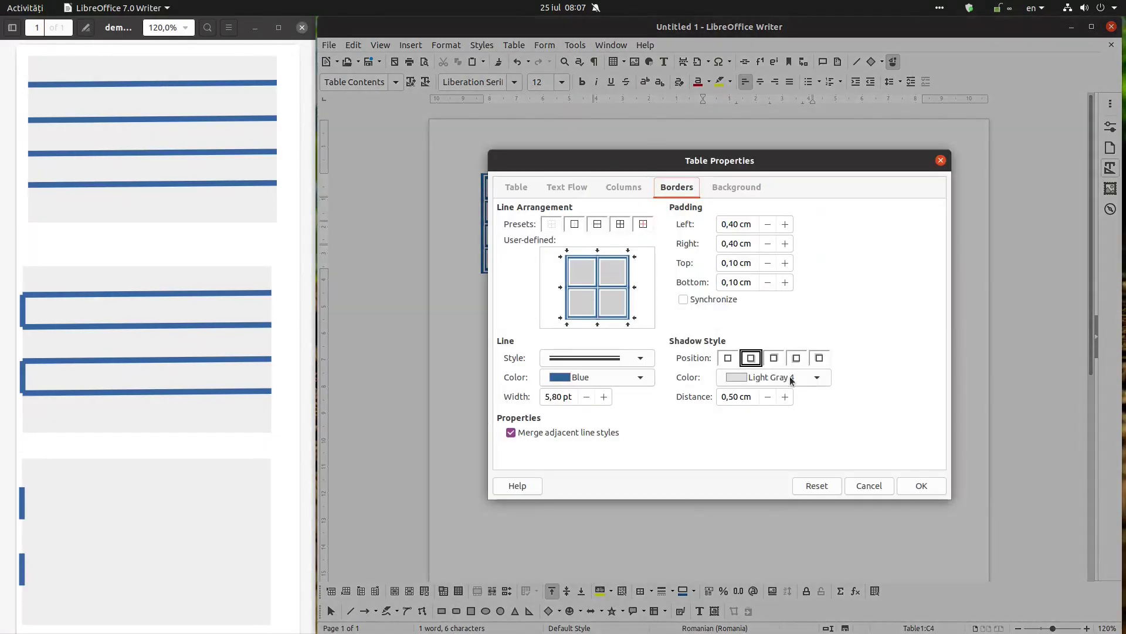
click(797, 380)
click(831, 412)
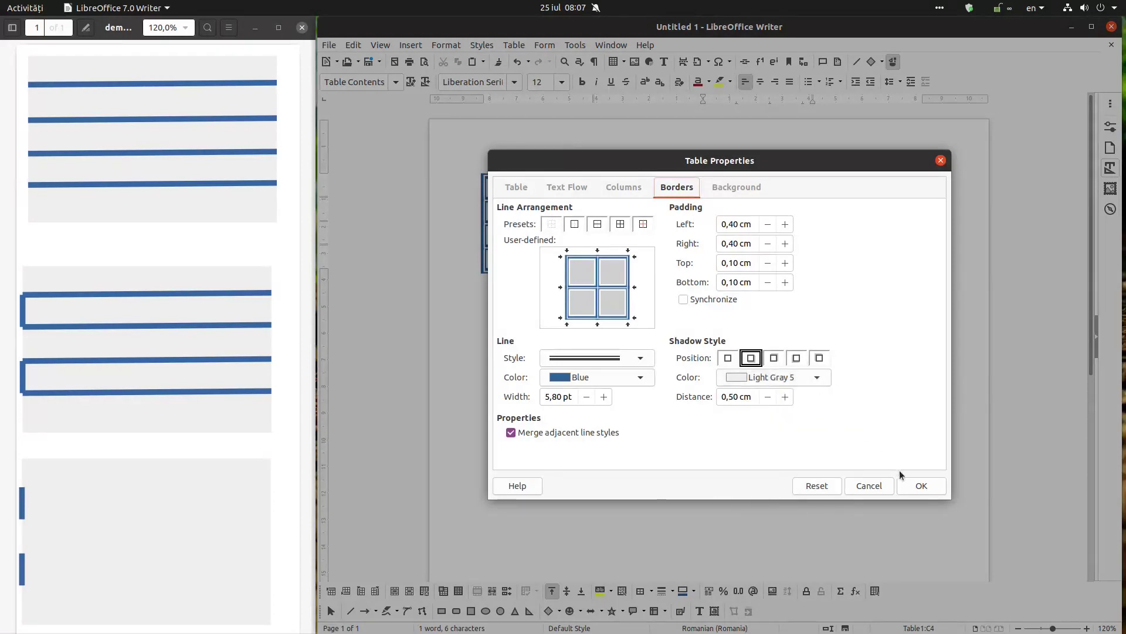
click(921, 485)
click(897, 315)
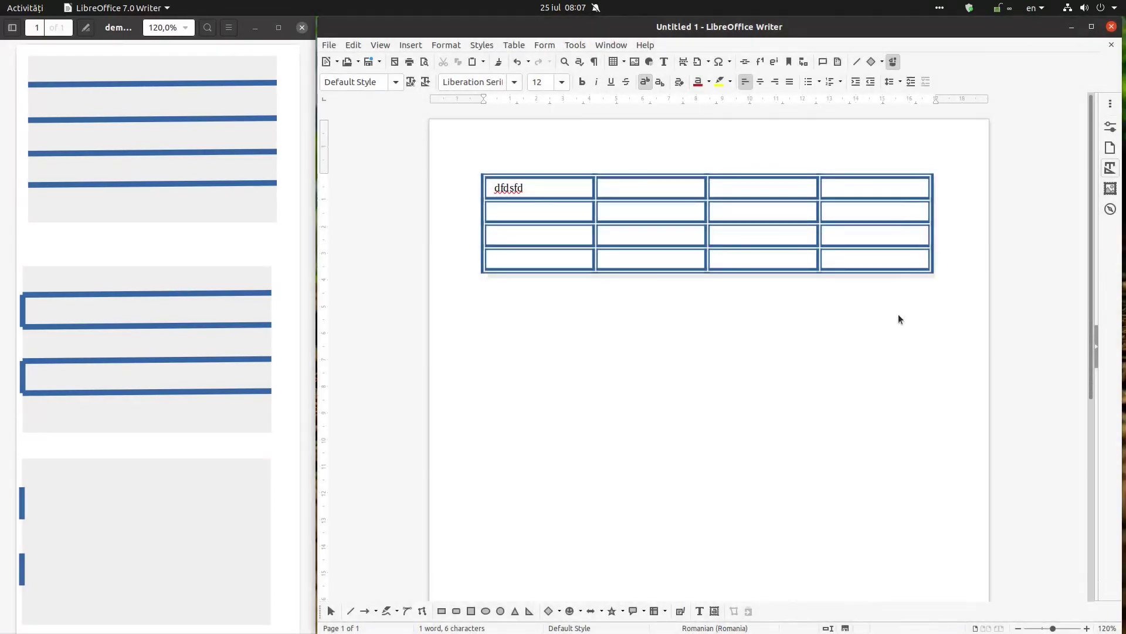
- Check the table with its recoloured shadow in print preview and close the preview
key(ctrl+shift+o)
scroll(576, 214, up, 5)
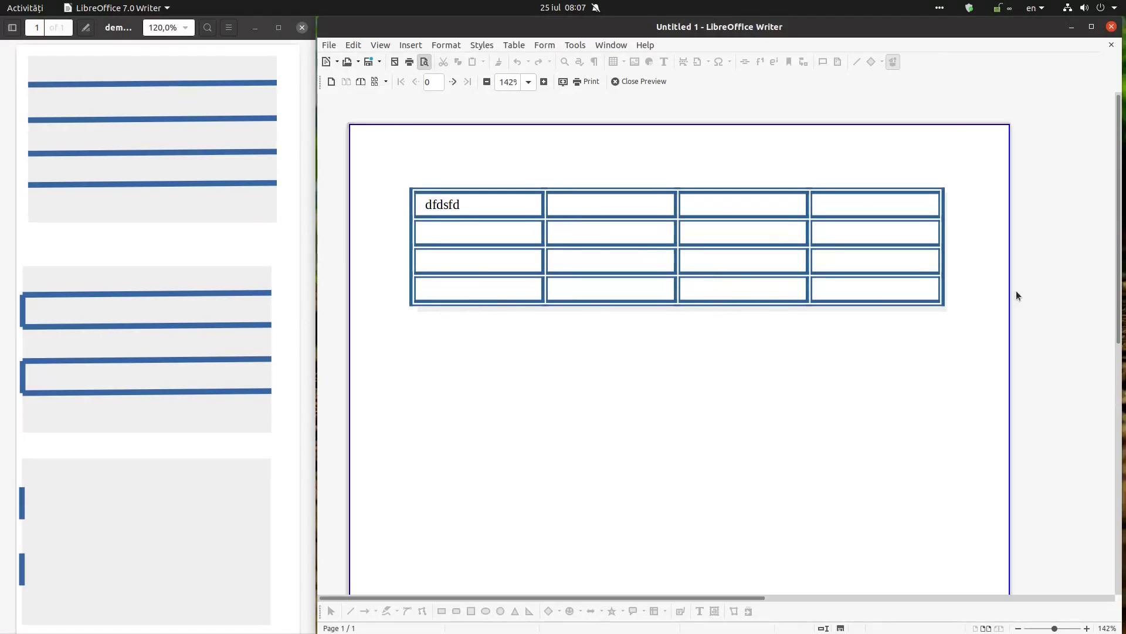
click(640, 81)
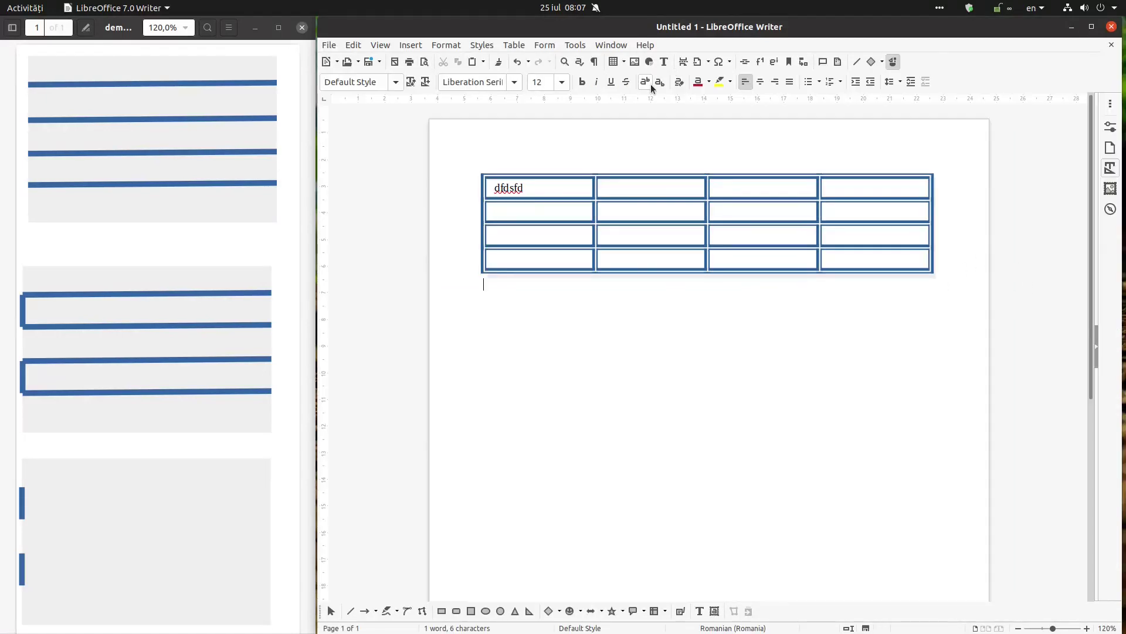
- Review the table's border and shadow settings and close them without changes
right_click(730, 213)
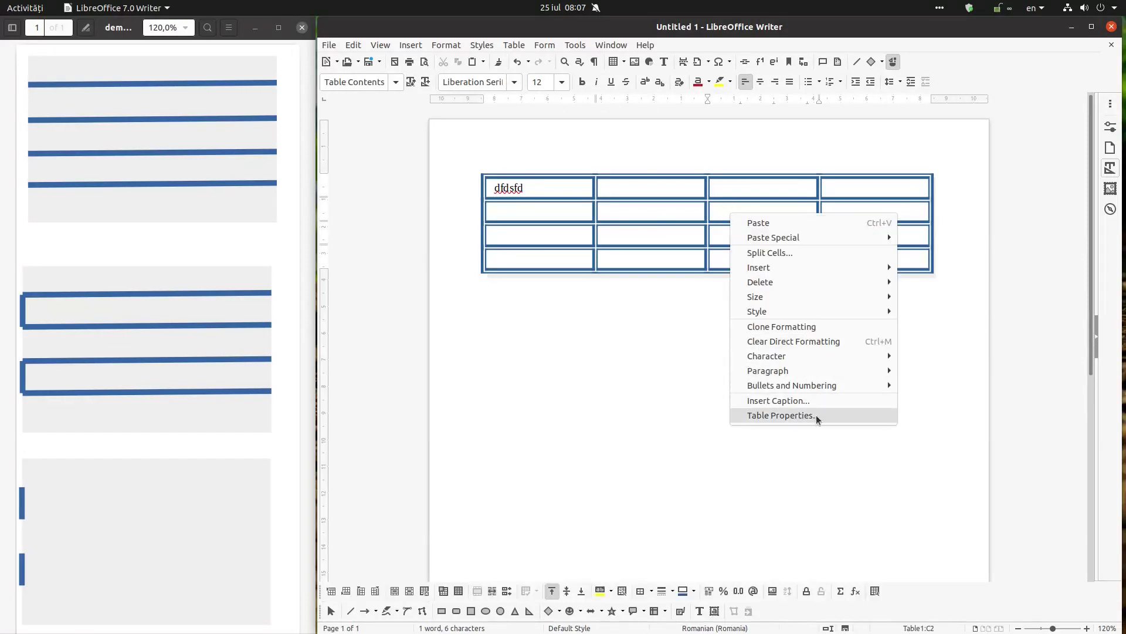
click(816, 415)
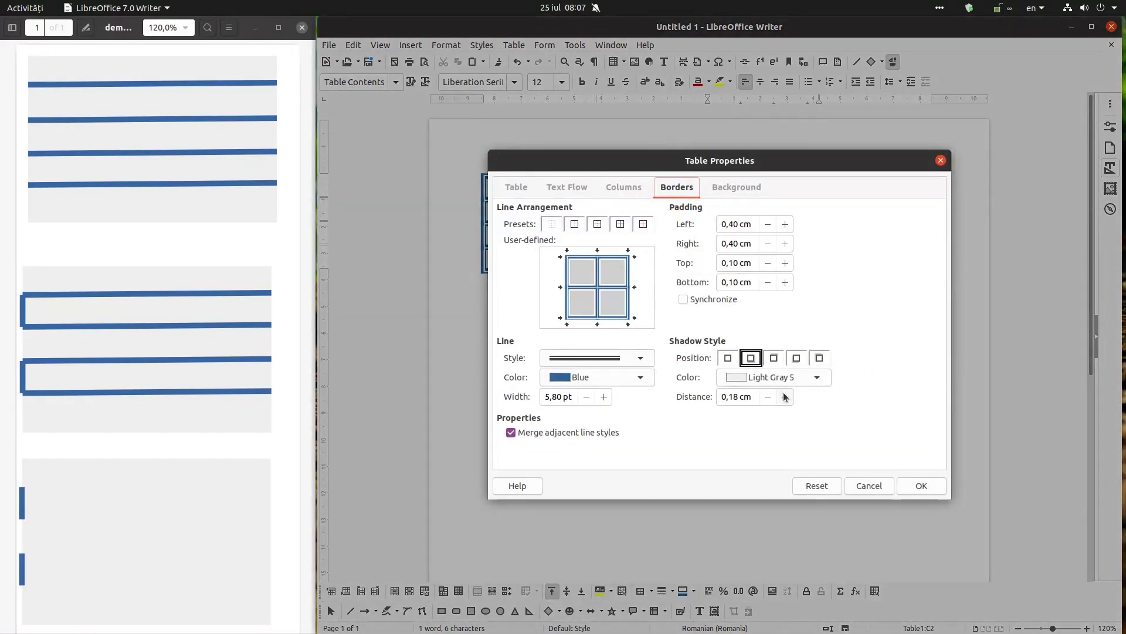
click(868, 486)
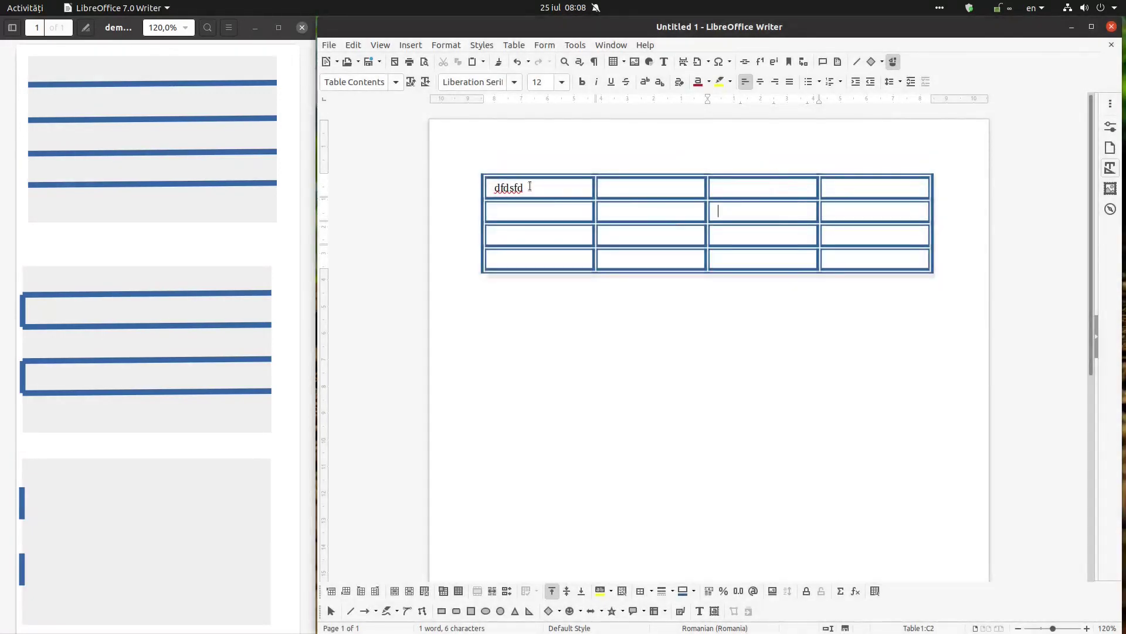
- Select all cells of the table and delete the whole table
drag(530, 186, 864, 254)
right_click(864, 255)
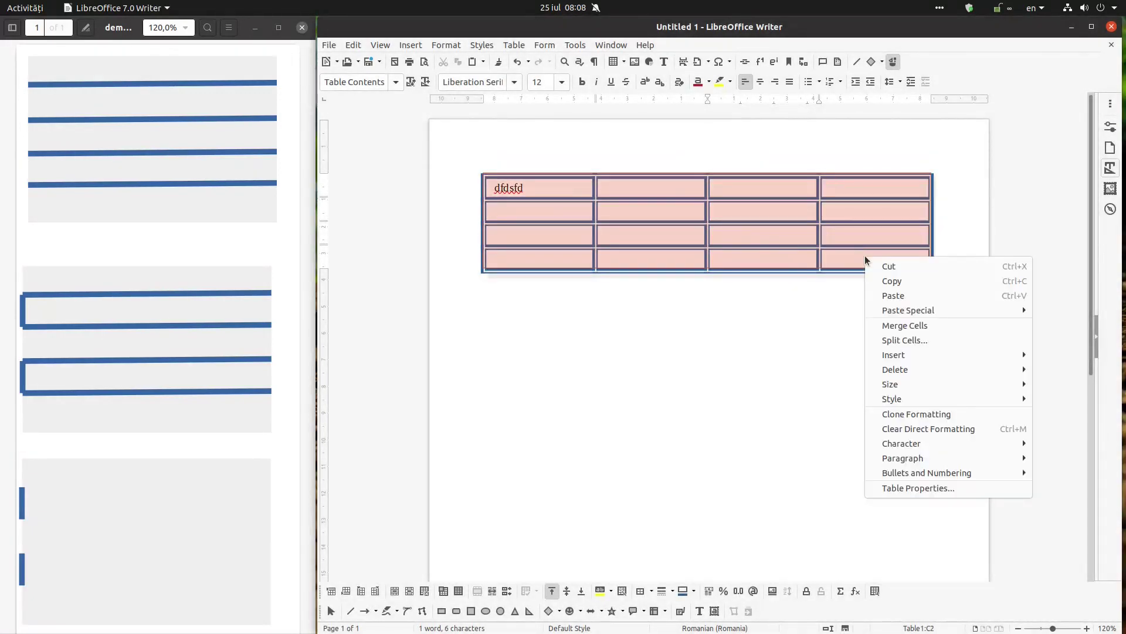
mouse_move(998, 369)
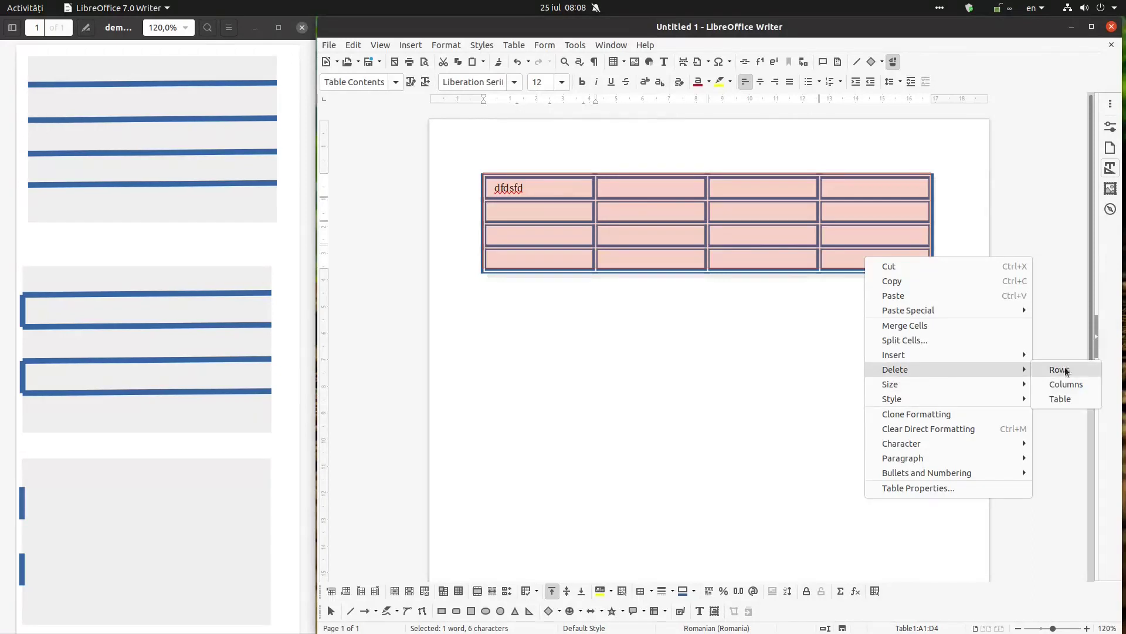
click(1060, 398)
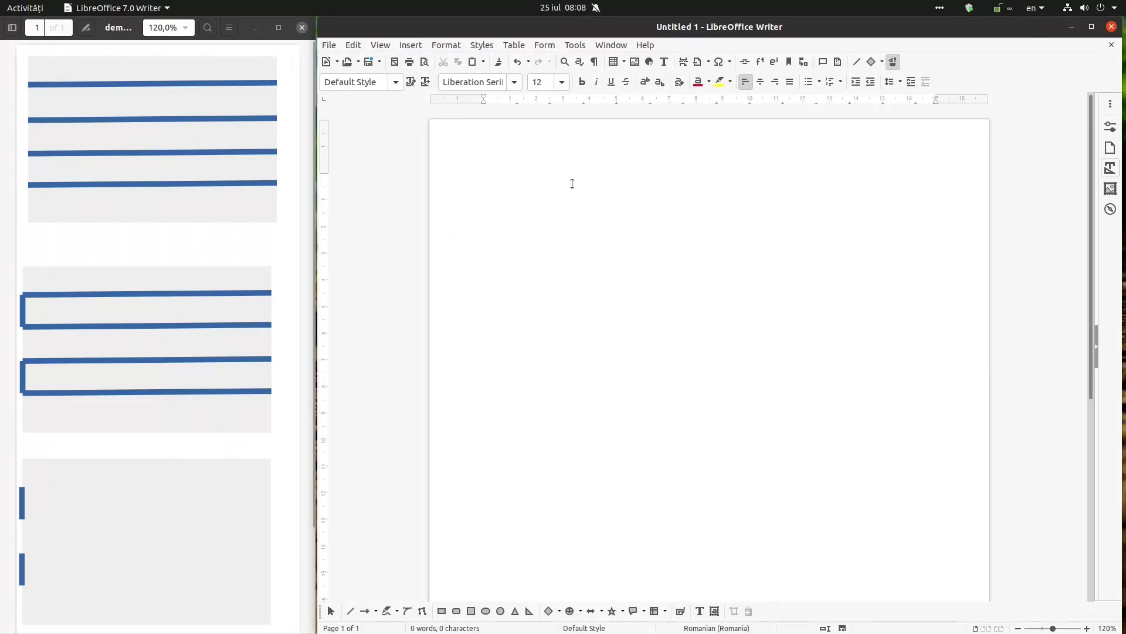
click(618, 62)
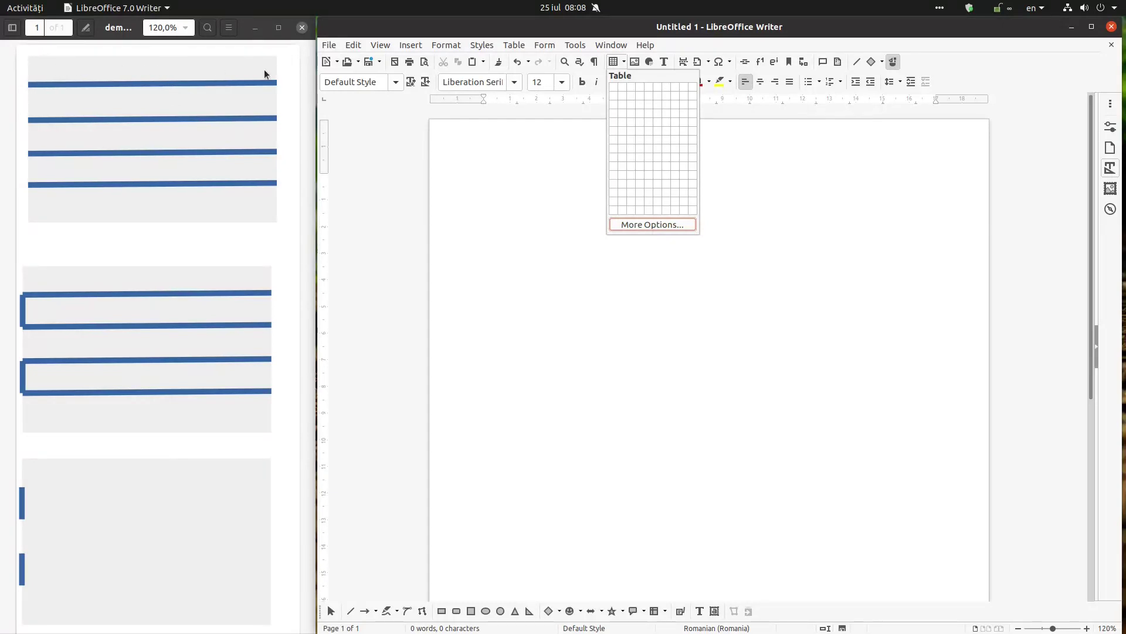
click(614, 121)
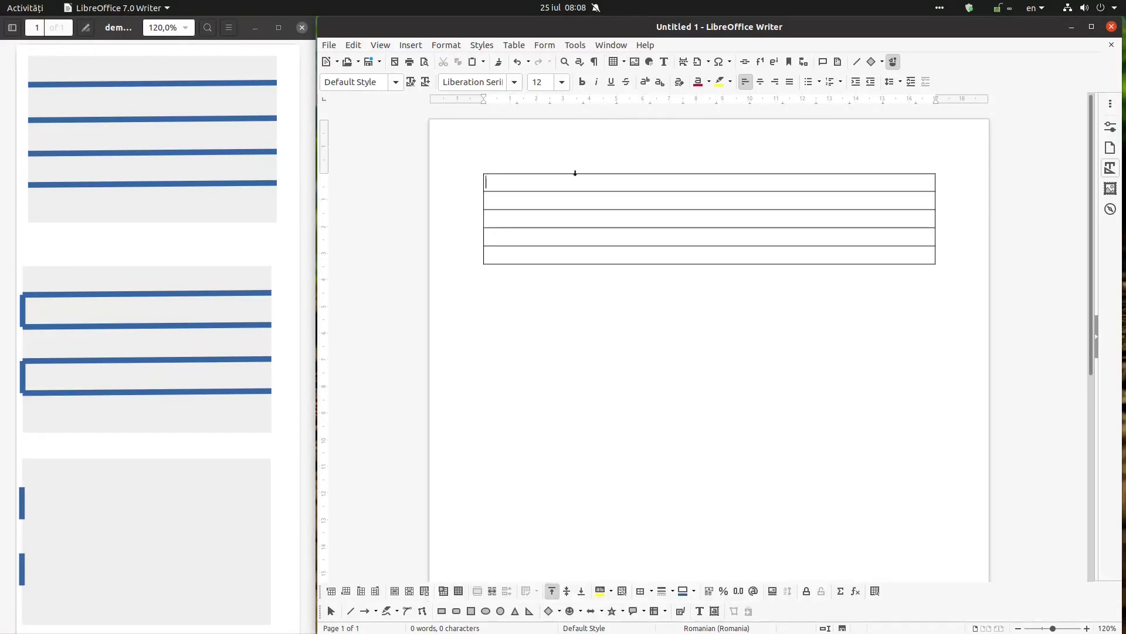
right_click(538, 183)
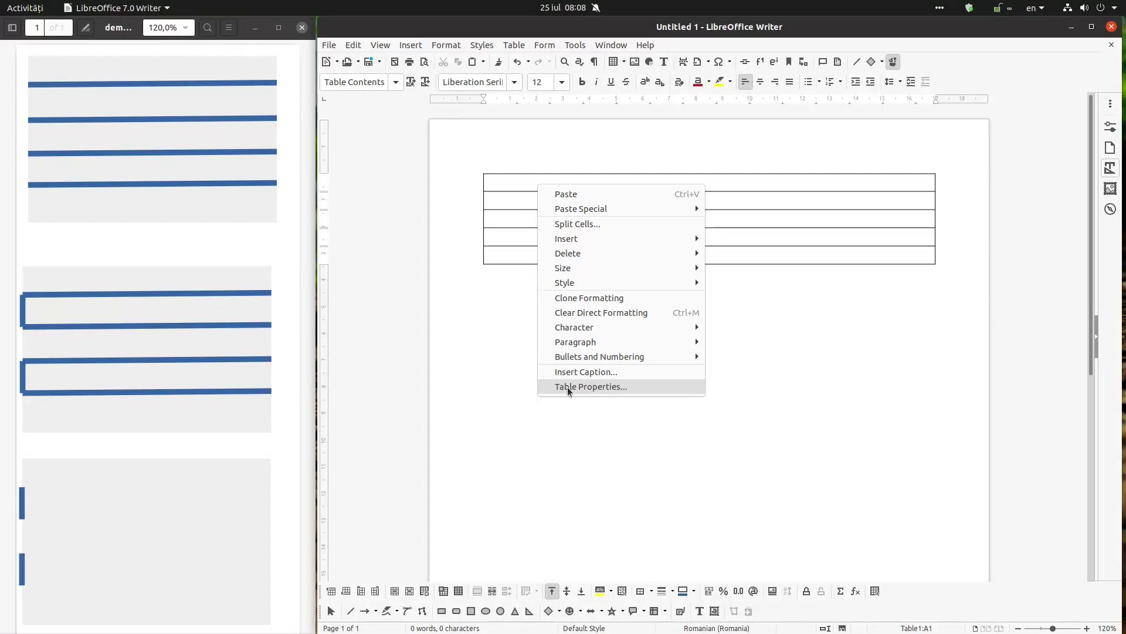
click(847, 360)
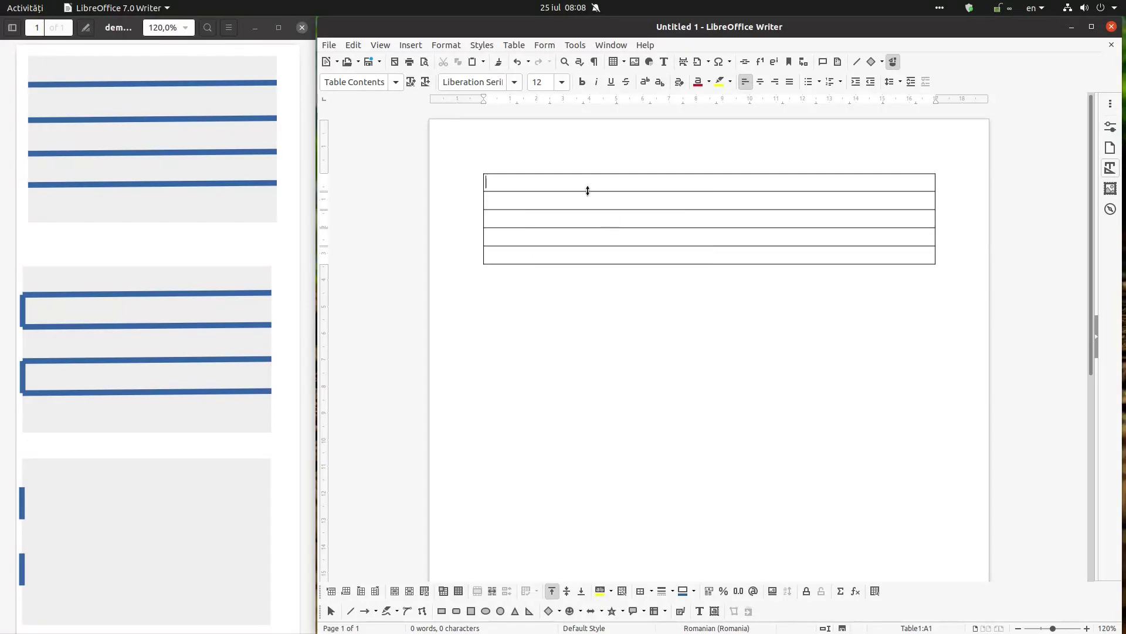
key(ctrl+z)
- Insert a 2 x 2 table and set its border line colour to Blue
click(613, 61)
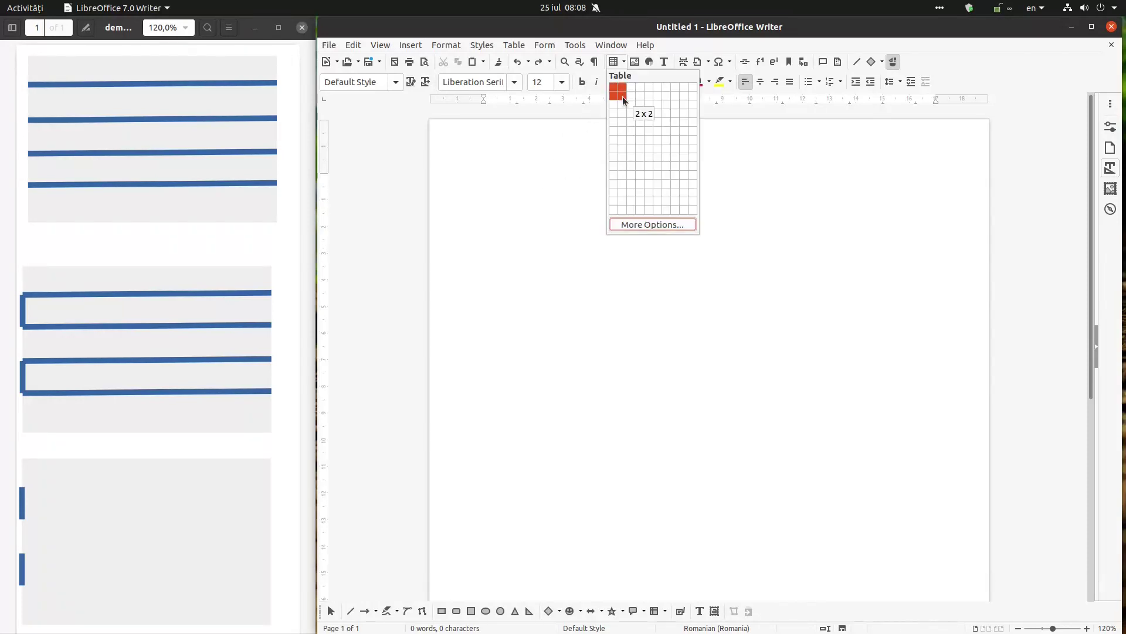
click(624, 99)
right_click(558, 180)
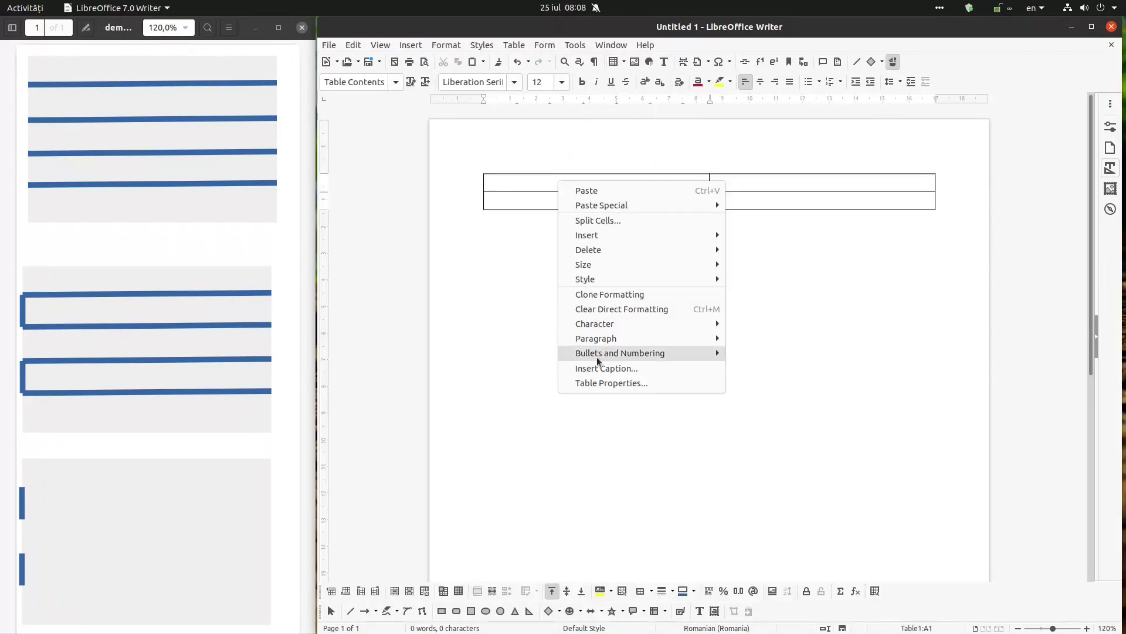
click(598, 383)
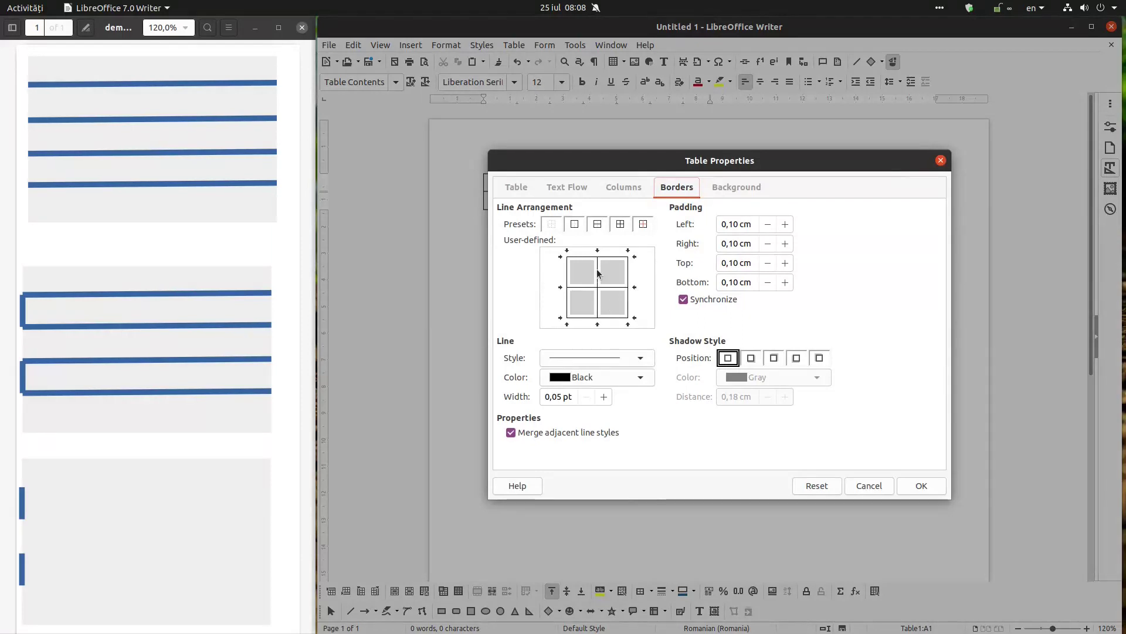
click(597, 376)
click(630, 423)
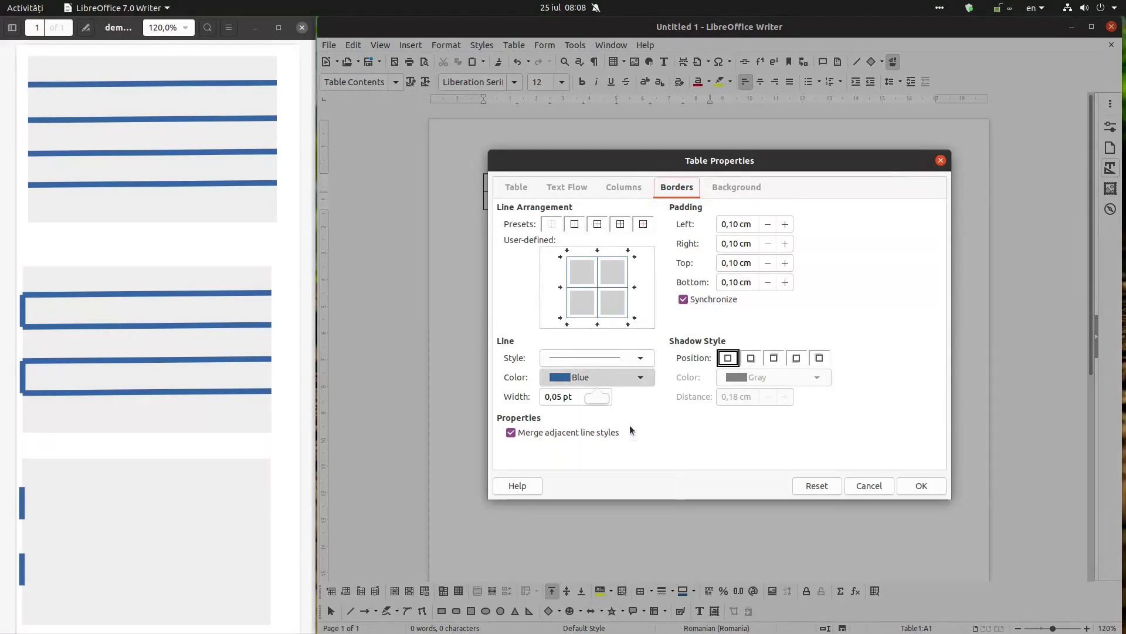
- Set the table's border line width to 4 pt
click(605, 398)
triple_click(570, 395)
text(4)
click(591, 359)
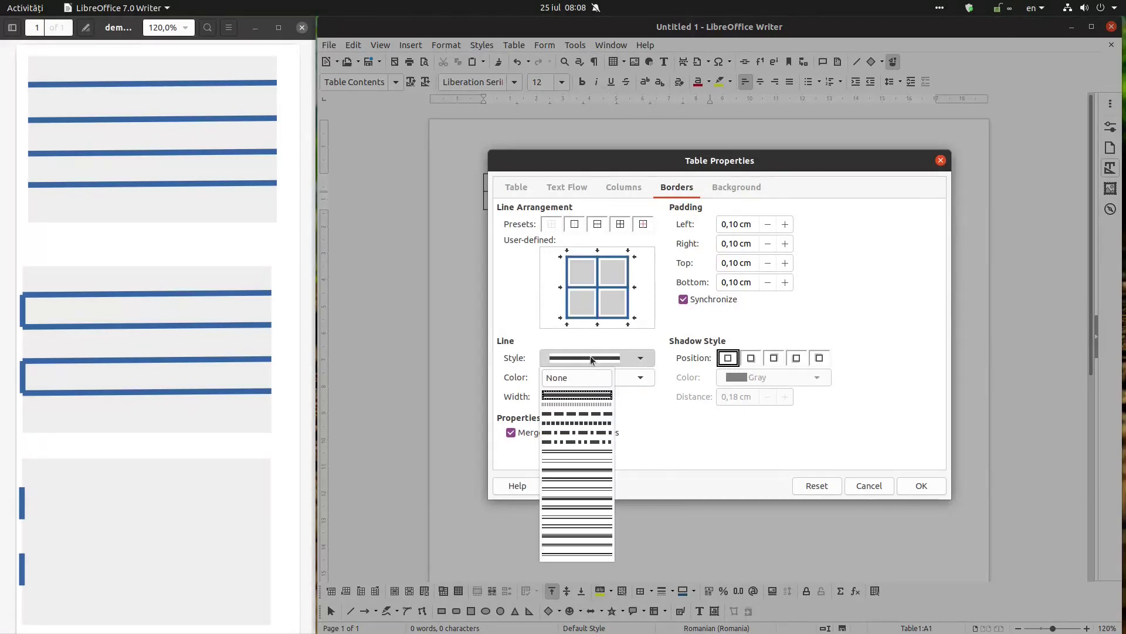
click(592, 358)
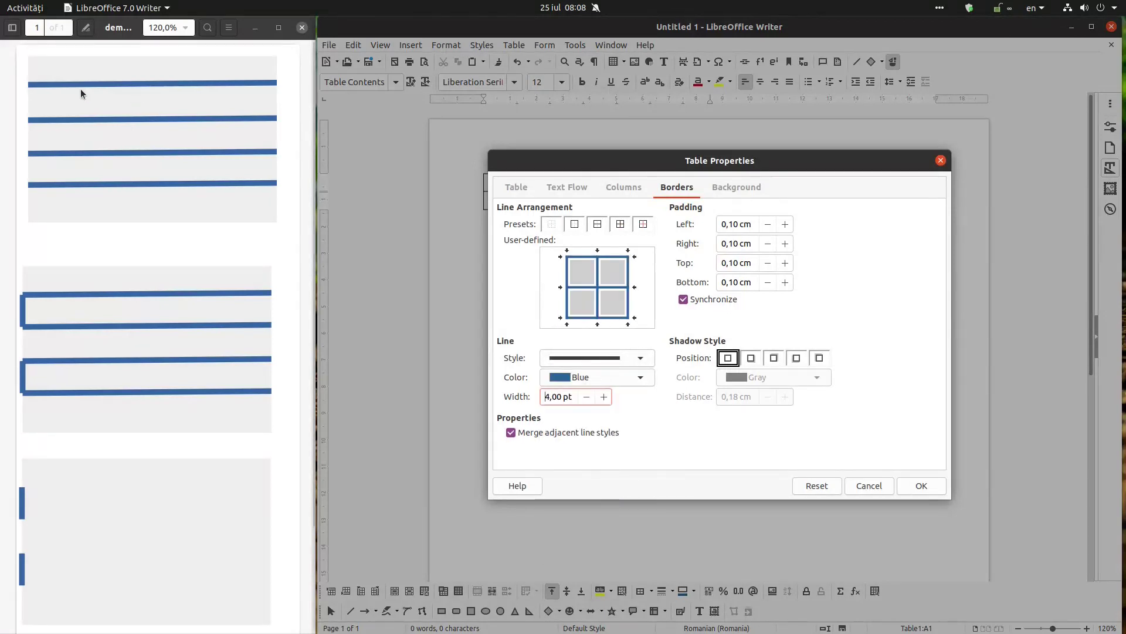
- Remove the table's four outer borders and its inner vertical border, and apply the border settings
click(585, 256)
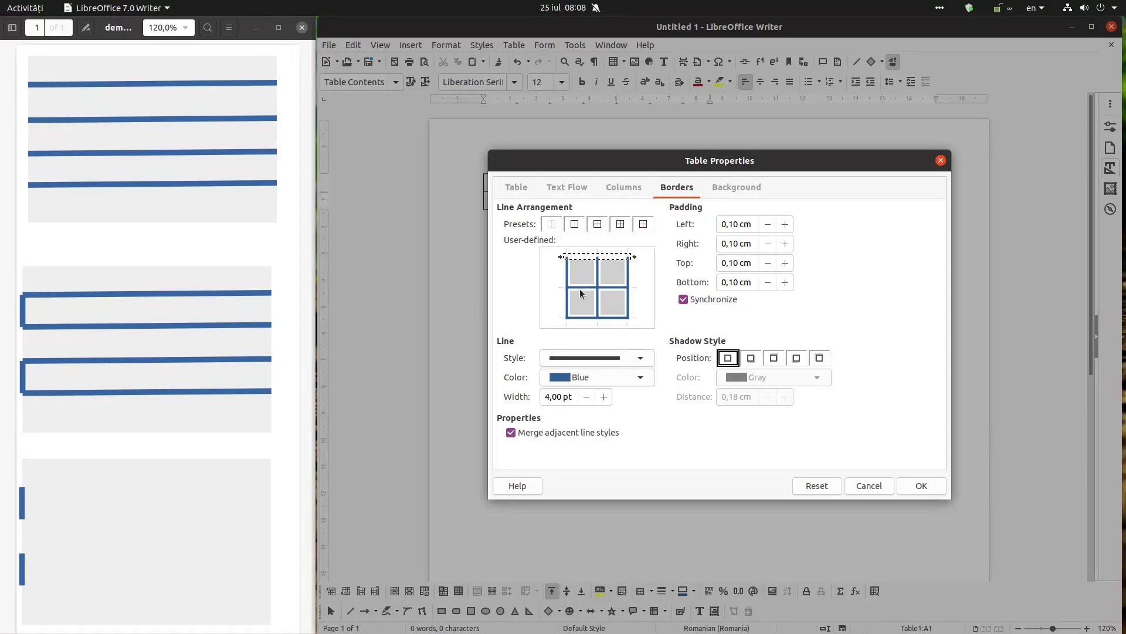
click(586, 317)
click(586, 317)
click(586, 317)
click(567, 310)
click(567, 310)
click(597, 299)
click(599, 315)
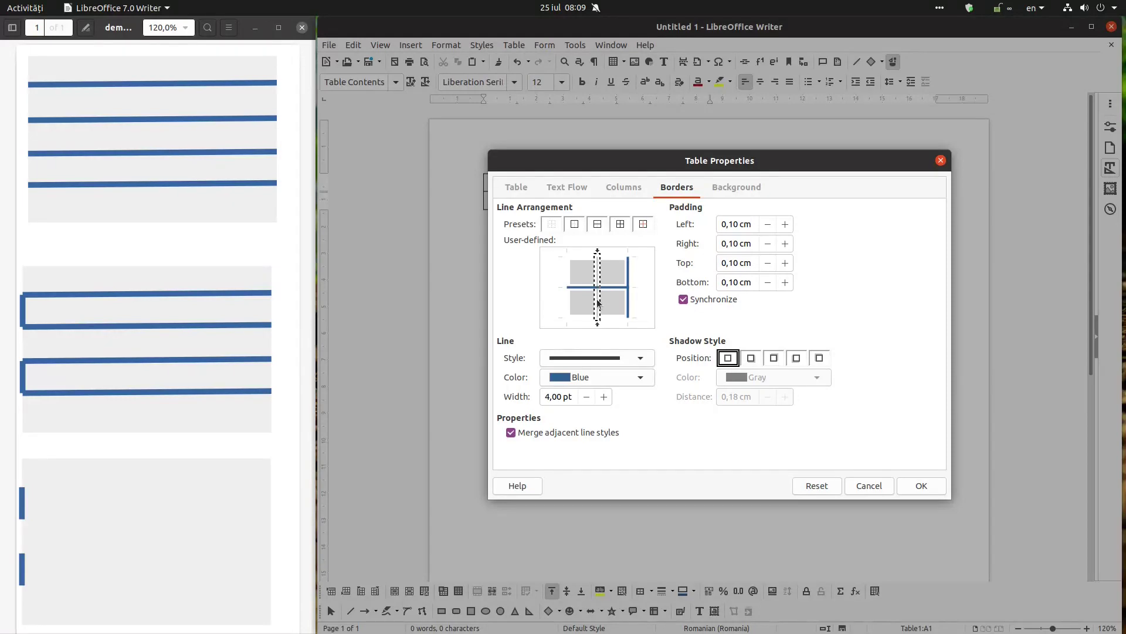
click(628, 306)
click(628, 313)
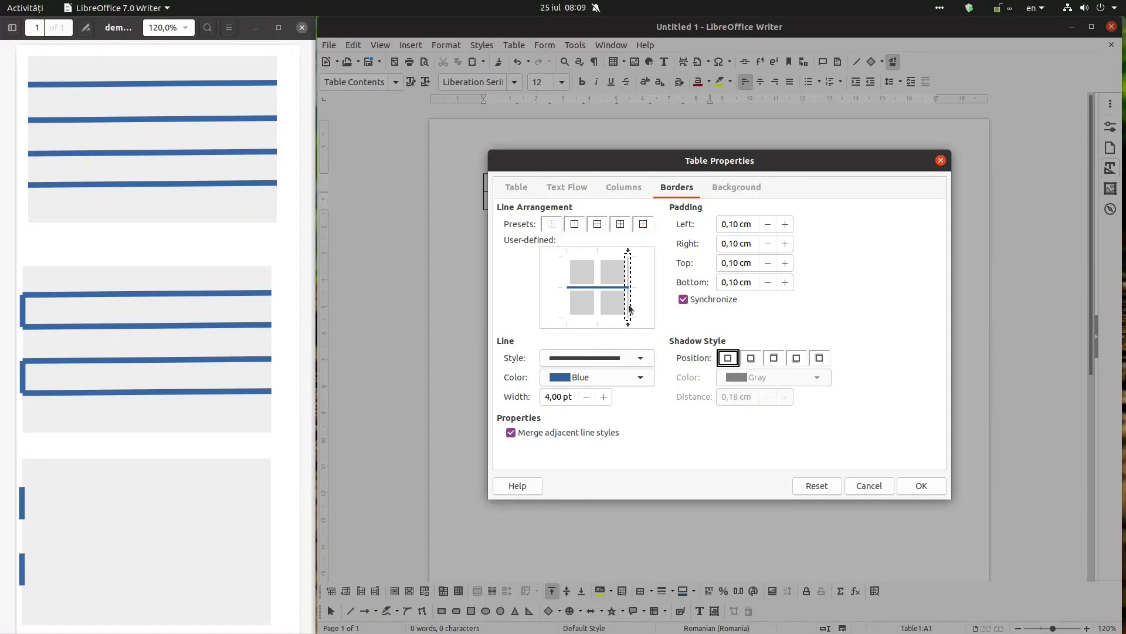
click(922, 485)
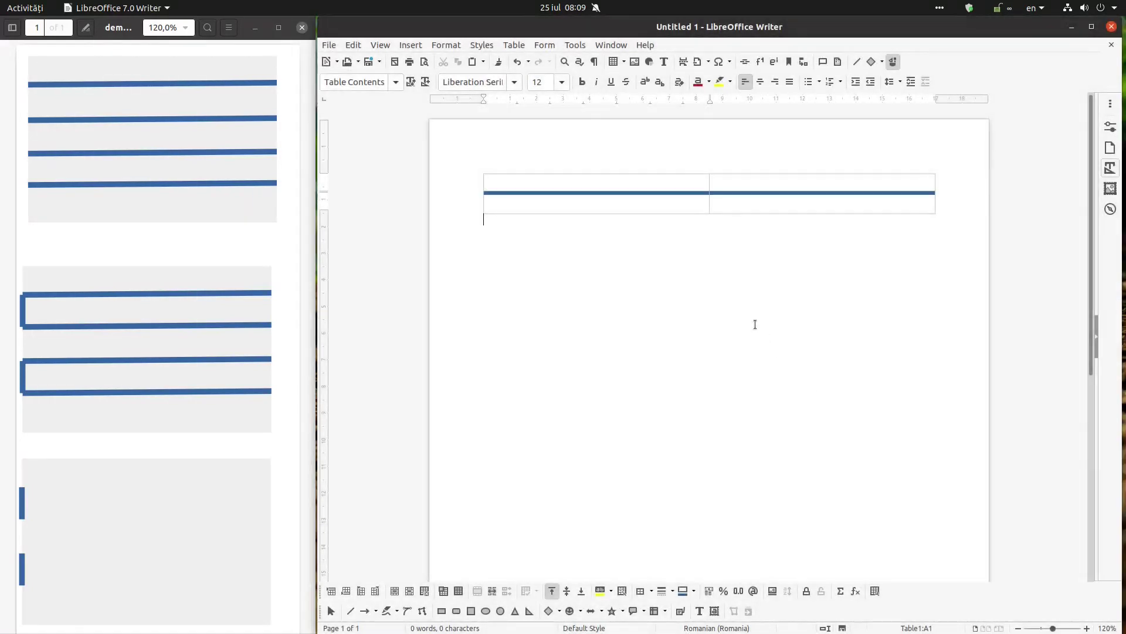
- Add five rows to the end of the two-column table
key(Tab)
key(Tab)
key(Tab)
key(Tab)
key(Tab)
key(Tab)
key(Tab)
key(Tab)
key(Tab)
key(Tab)
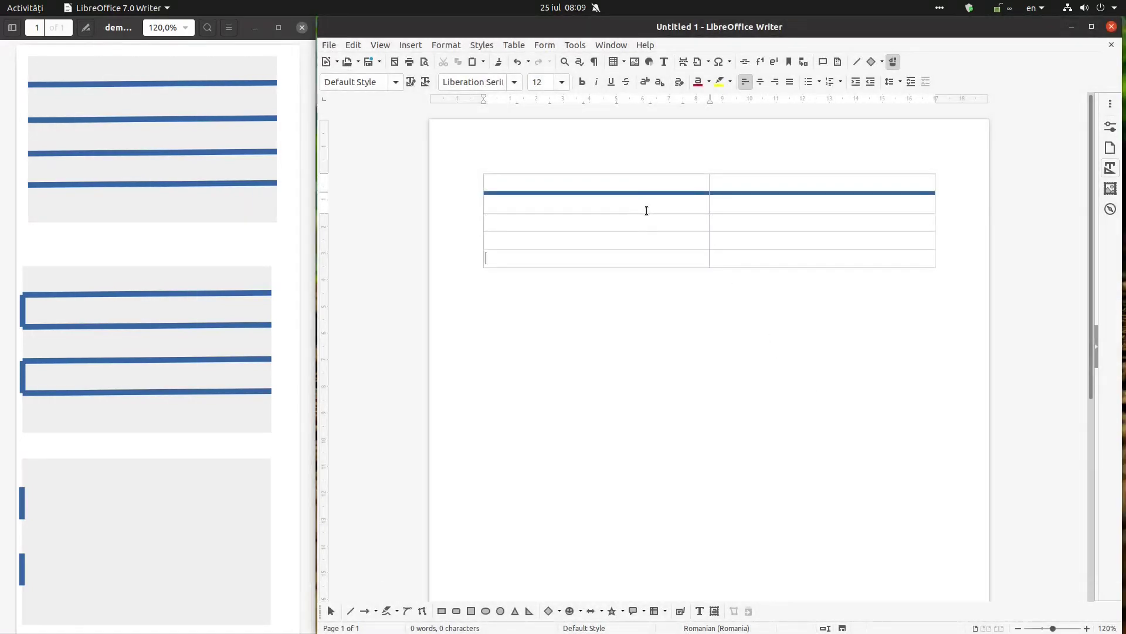
- Clone the first row's border formatting onto both cells of the second row
drag(594, 182, 737, 184)
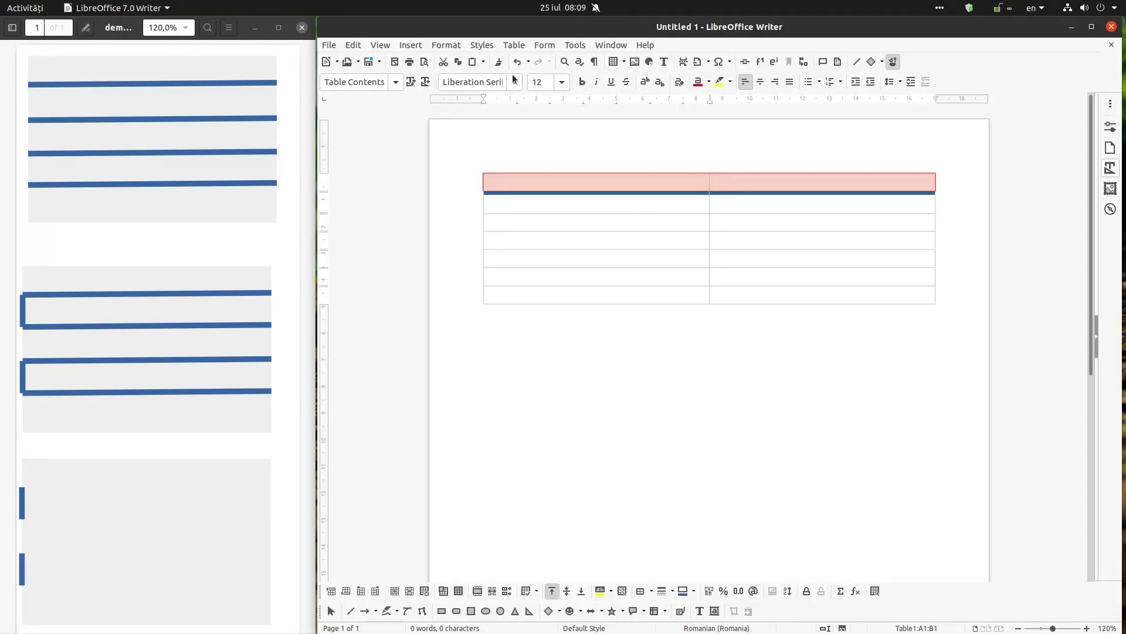
click(521, 202)
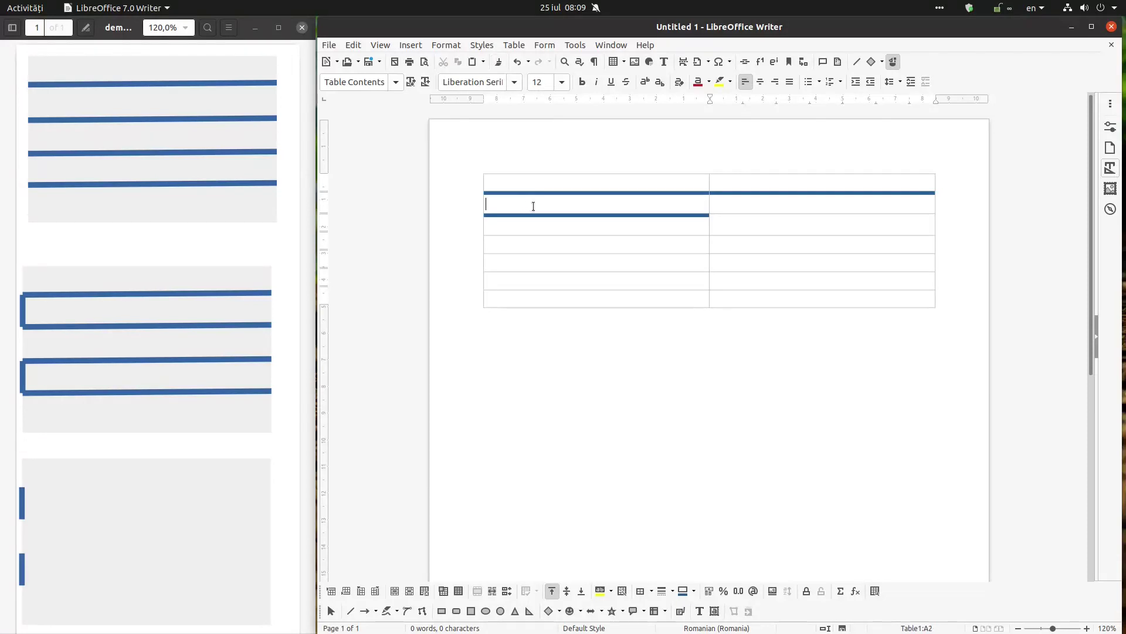
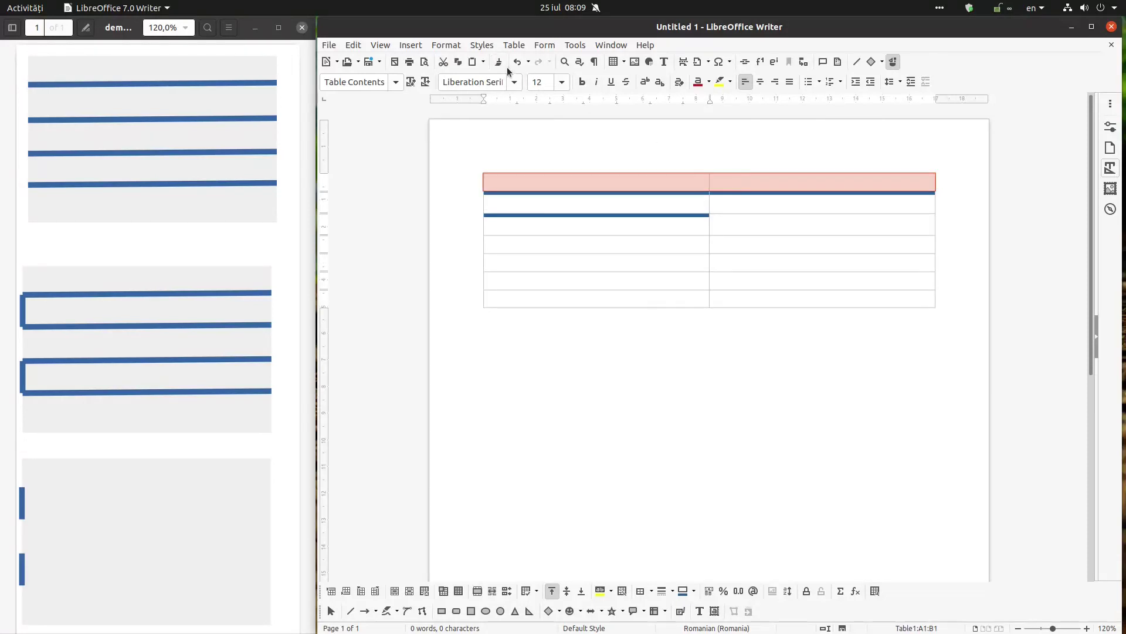
click(499, 62)
click(544, 197)
drag(679, 197, 758, 200)
- Clone the upper rows' border formatting onto all the remaining rows of the table
click(678, 180)
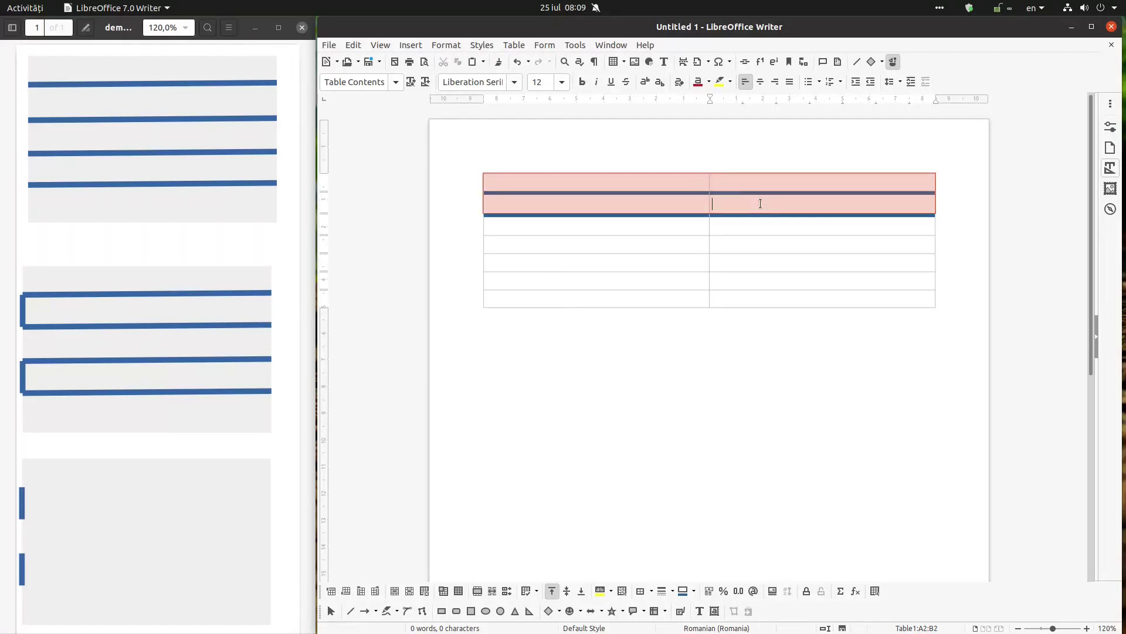
click(500, 62)
mouse_move(582, 228)
mouse_down()
mouse_move(744, 287)
mouse_move(716, 307)
mouse_move(730, 313)
mouse_up()
- Add four more rows with the blue horizontal borders to the end of the table
key(Tab)
key(Tab)
key(Tab)
key(Tab)
key(Tab)
key(Tab)
key(Tab)
key(Tab)
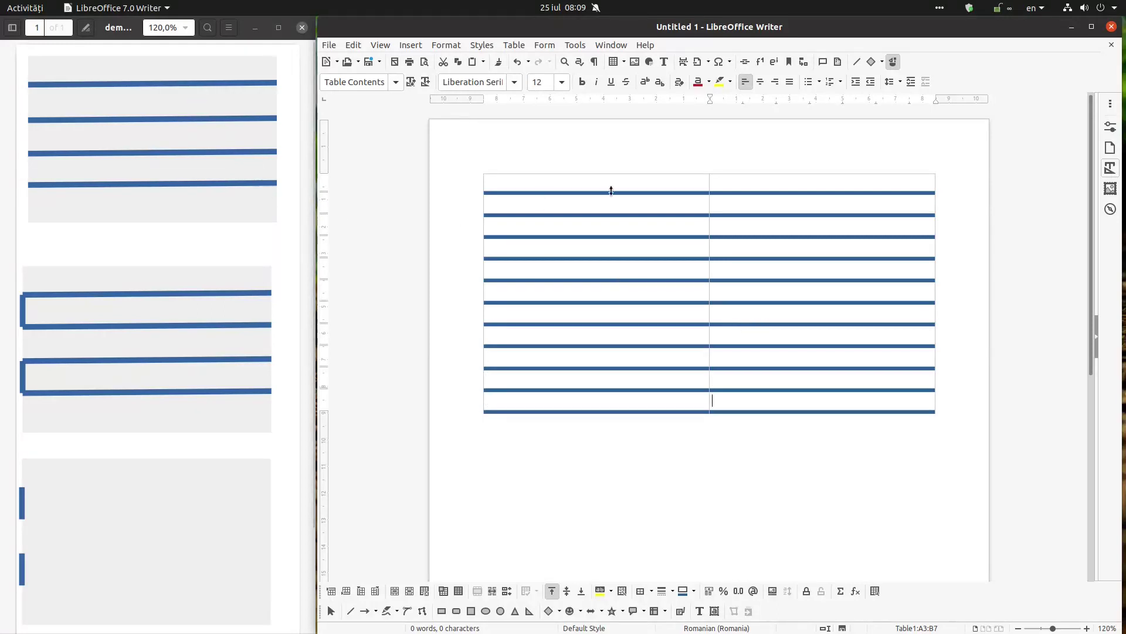
- Merge the two cells of the table's first row
drag(624, 181, 752, 187)
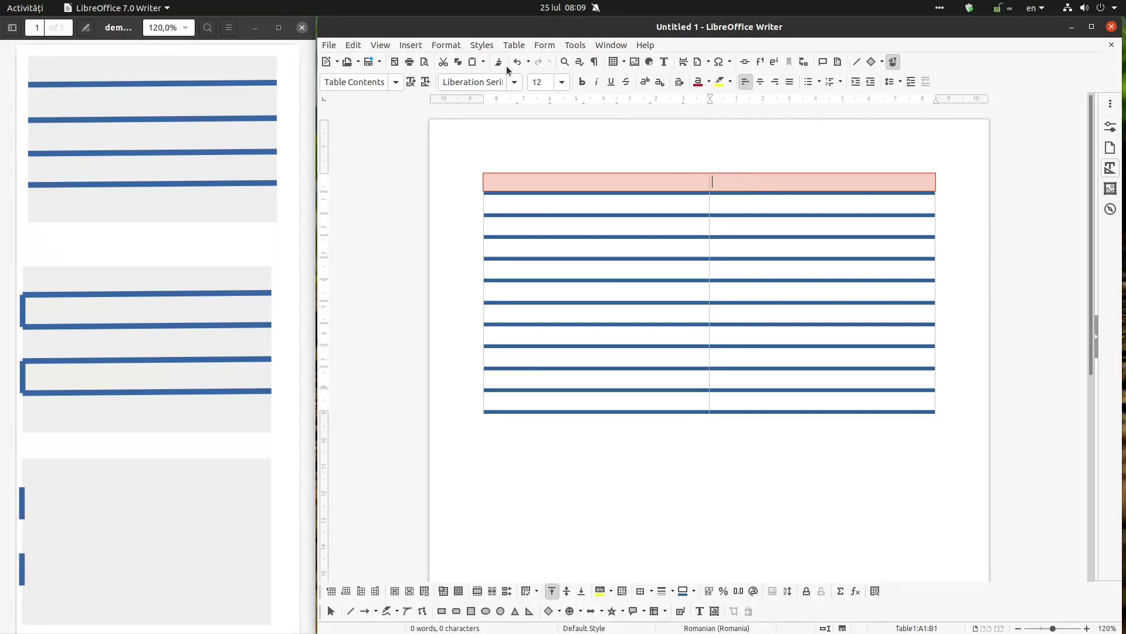
right_click(646, 176)
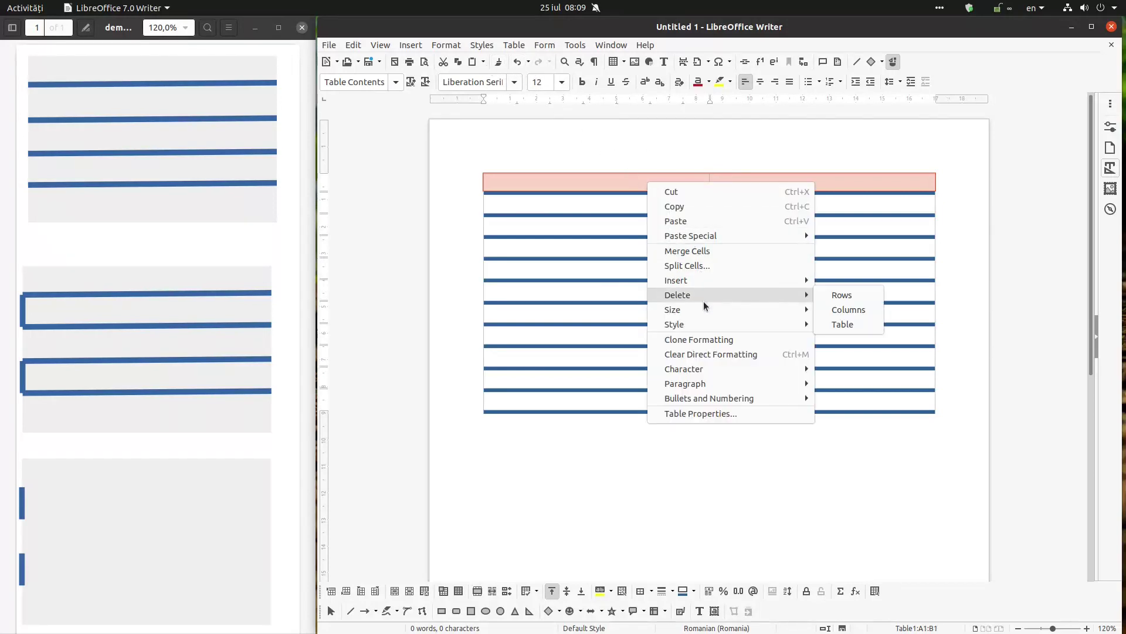
click(711, 249)
click(713, 223)
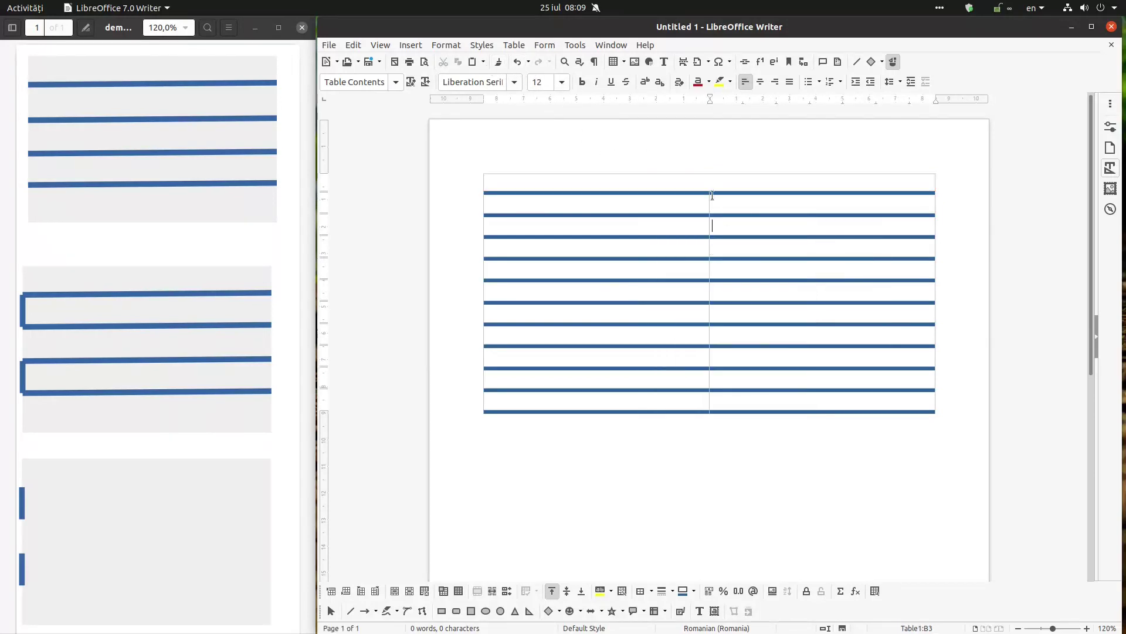
- Select all rows of the blue-lined table and delete the table
key(Down)
drag(699, 199, 784, 390)
click(786, 393)
click(747, 295)
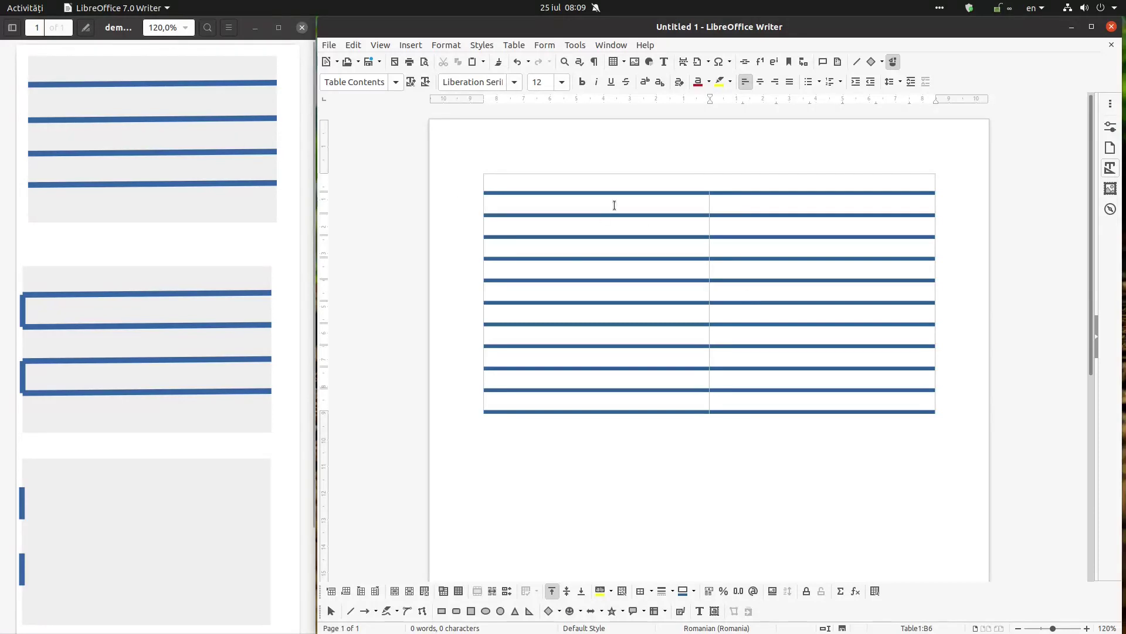
drag(614, 205, 893, 404)
right_click(894, 404)
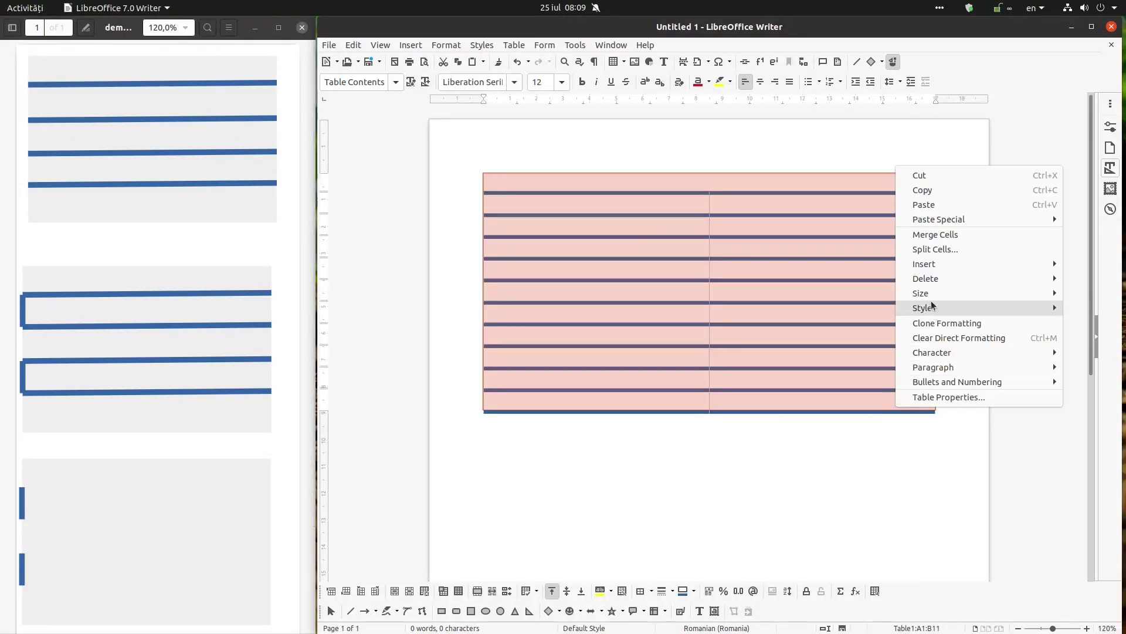
mouse_move(925, 278)
click(858, 306)
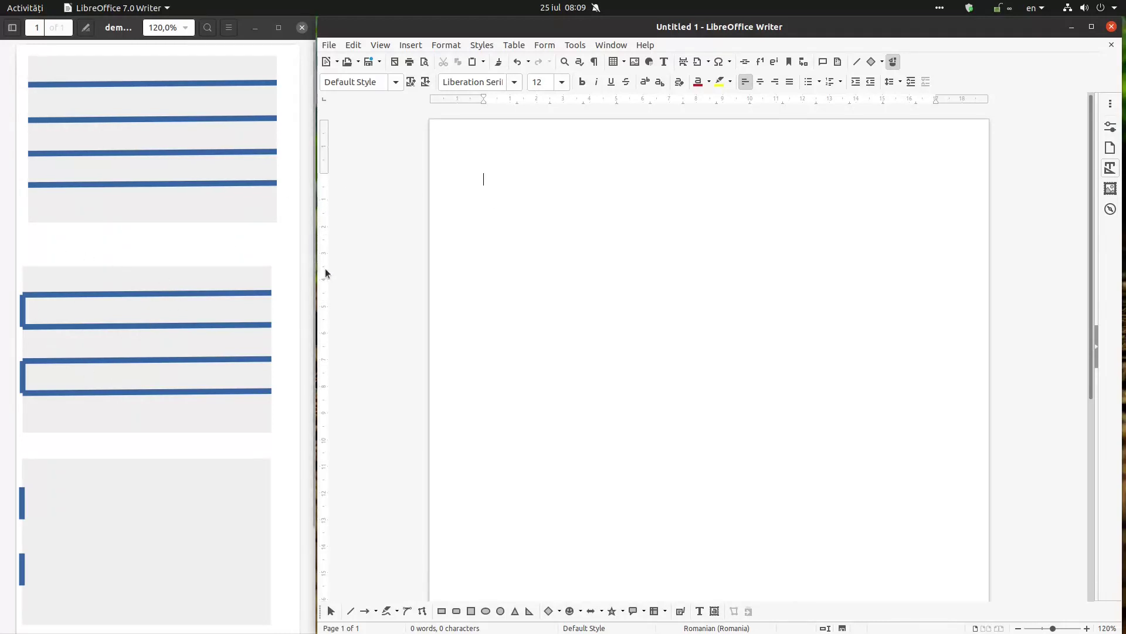
- Insert a new table with one column and five rows
right_click(482, 178)
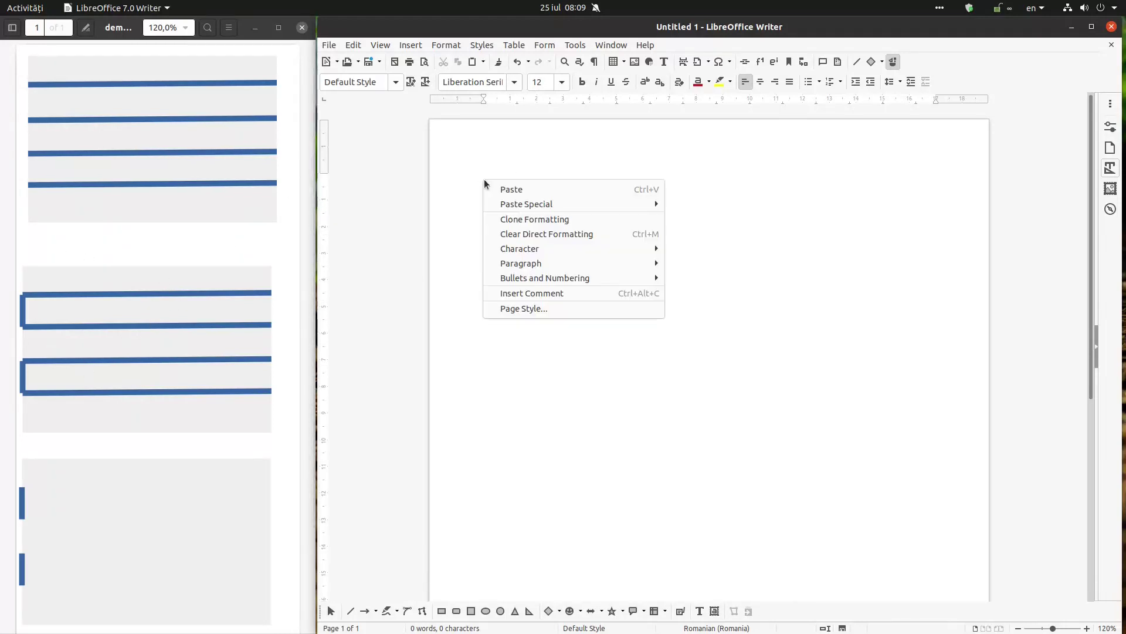
click(613, 62)
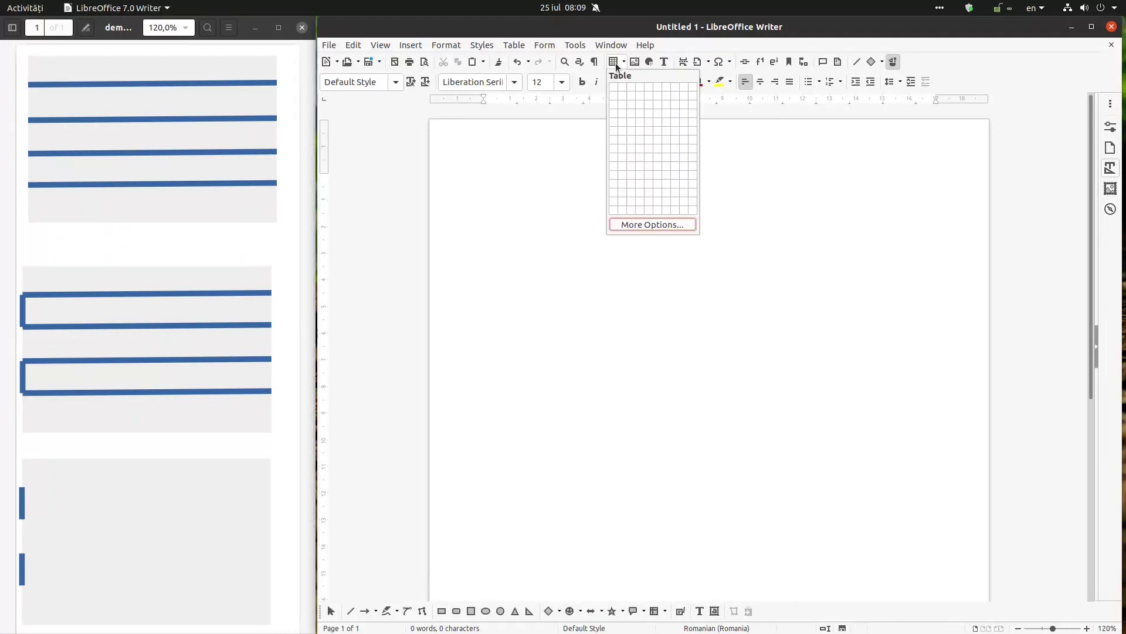
click(614, 122)
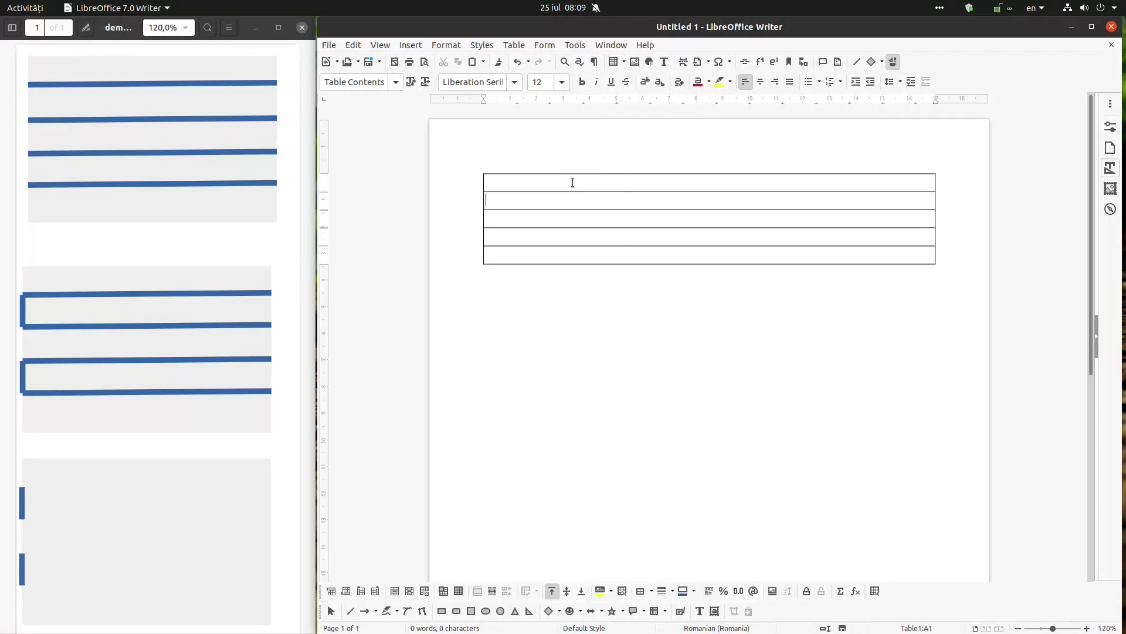
- Add four more rows to the end of the one-column table
key(Tab)
key(Tab)
key(Tab)
key(Tab)
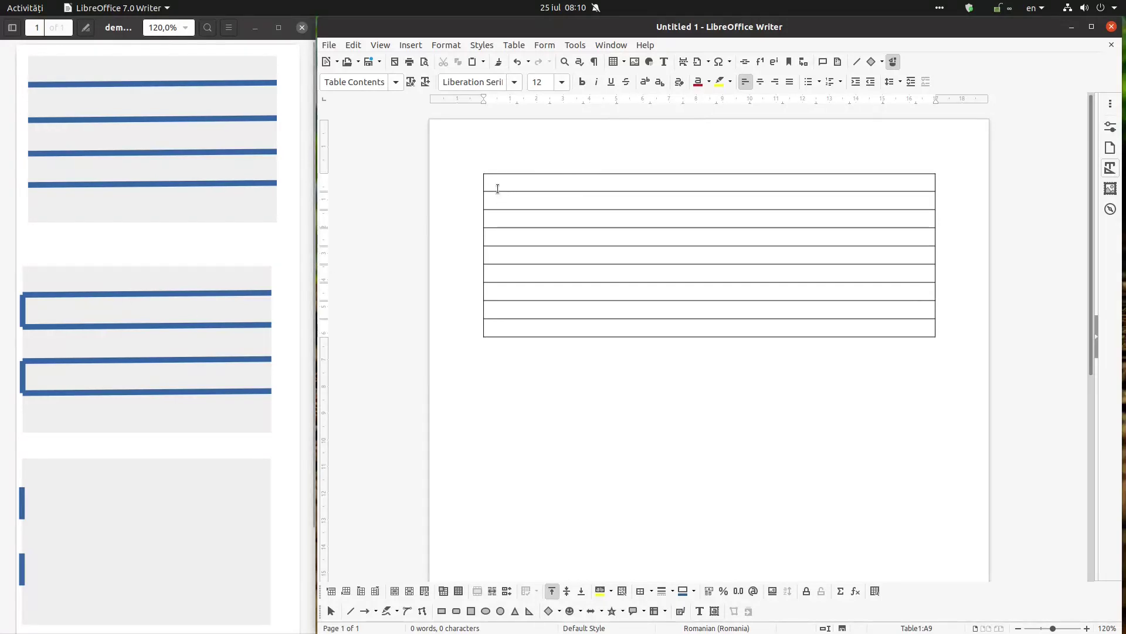
drag(495, 182, 518, 254)
click(518, 254)
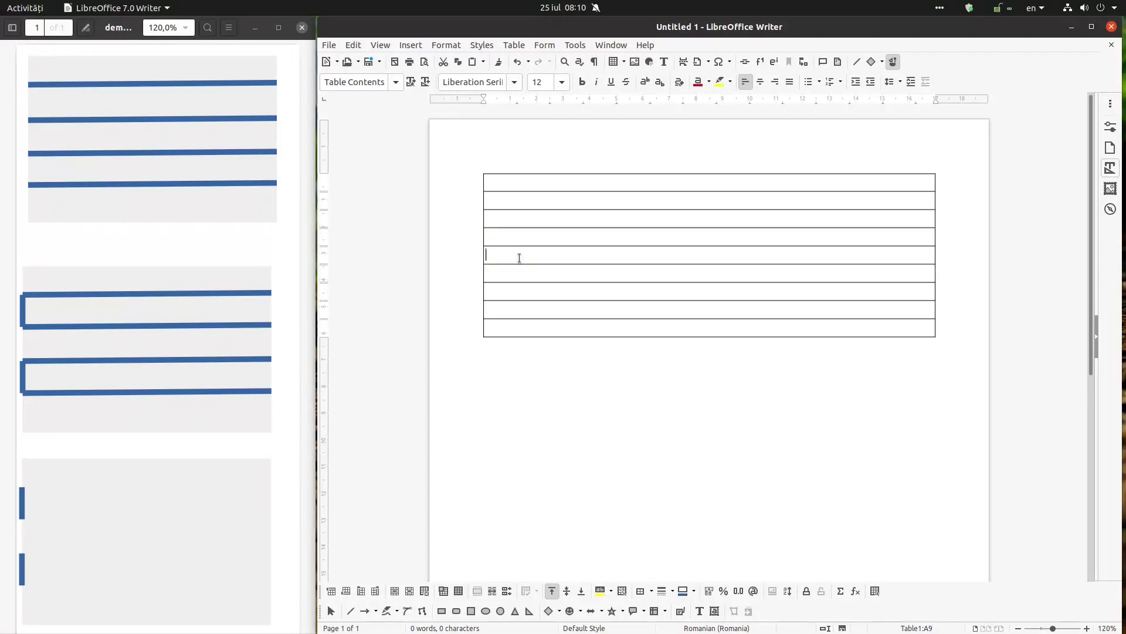
- Insert a second column after the existing column of the table
right_click(525, 182)
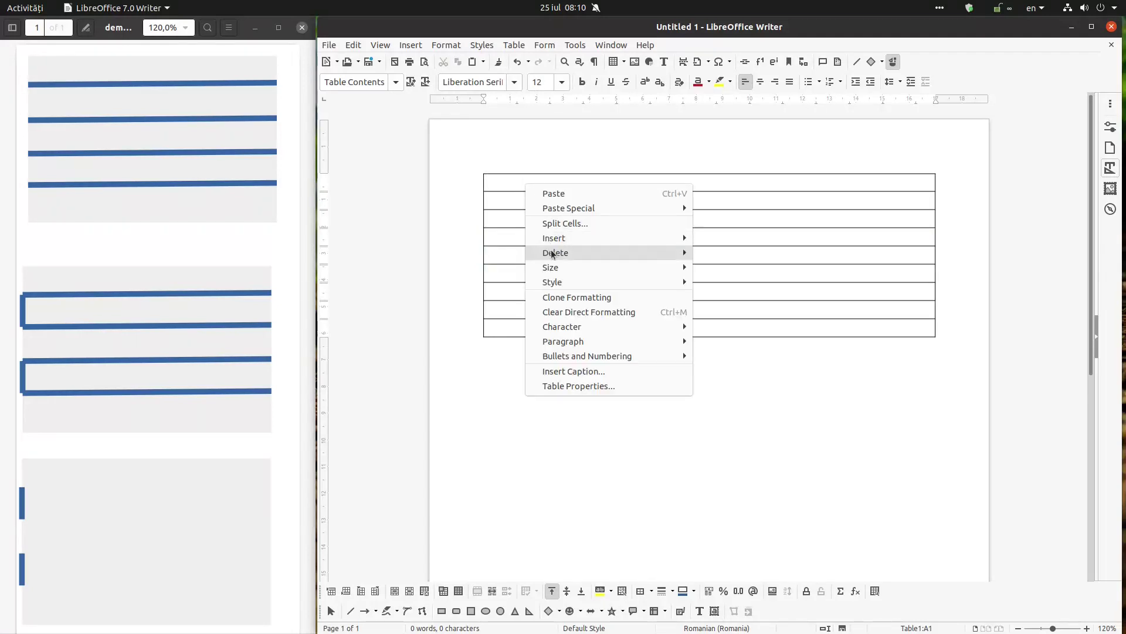
mouse_move(561, 239)
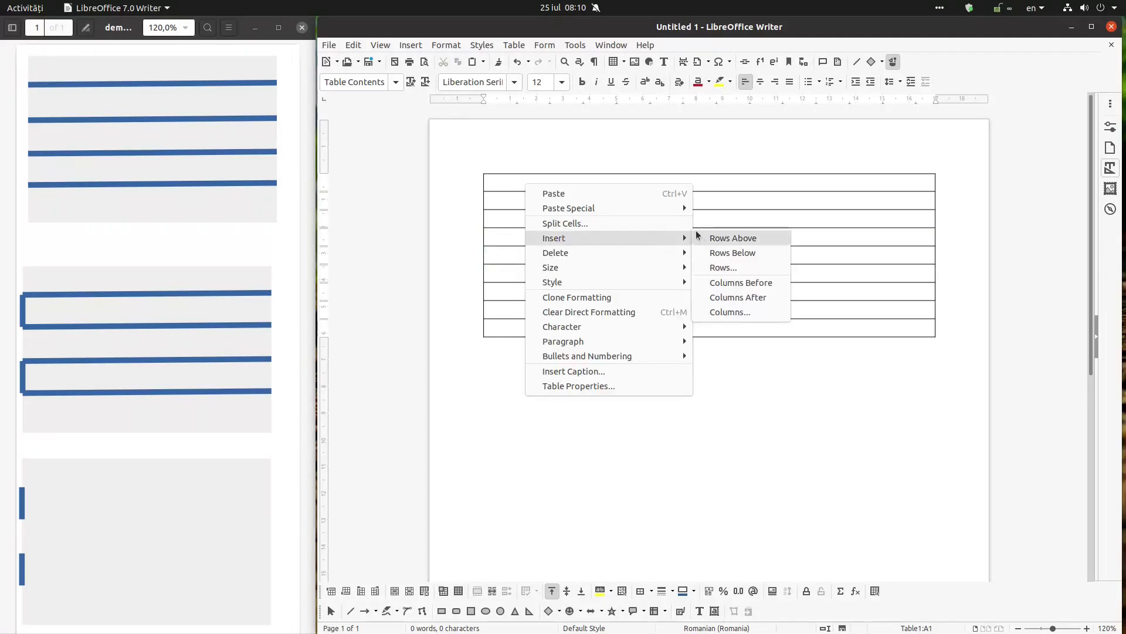
click(712, 297)
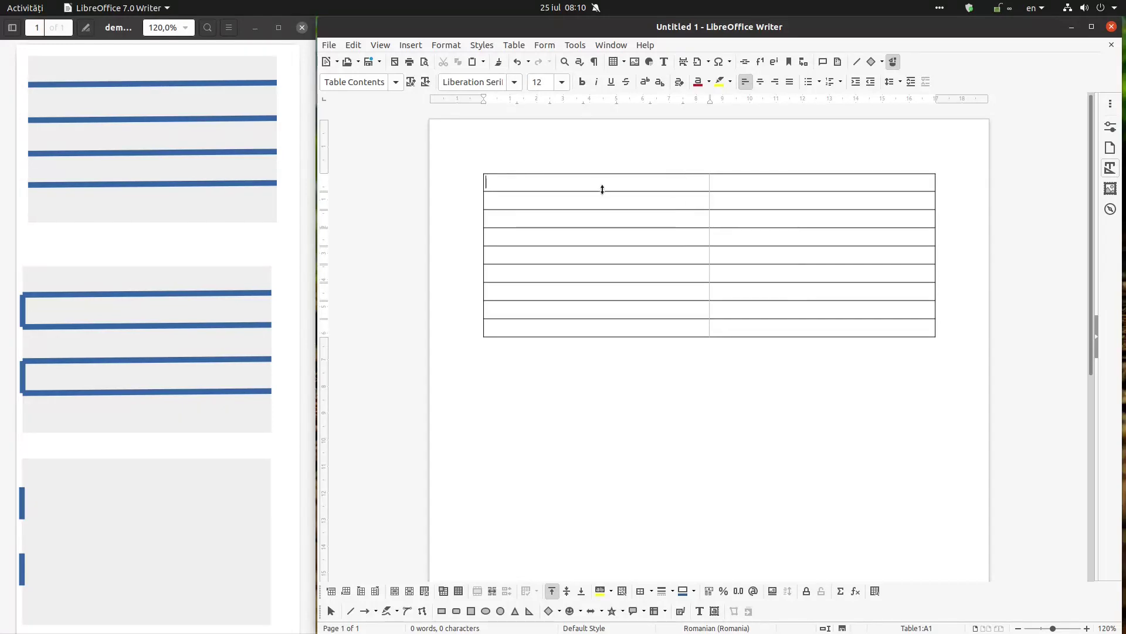
drag(686, 186, 779, 324)
right_click(774, 324)
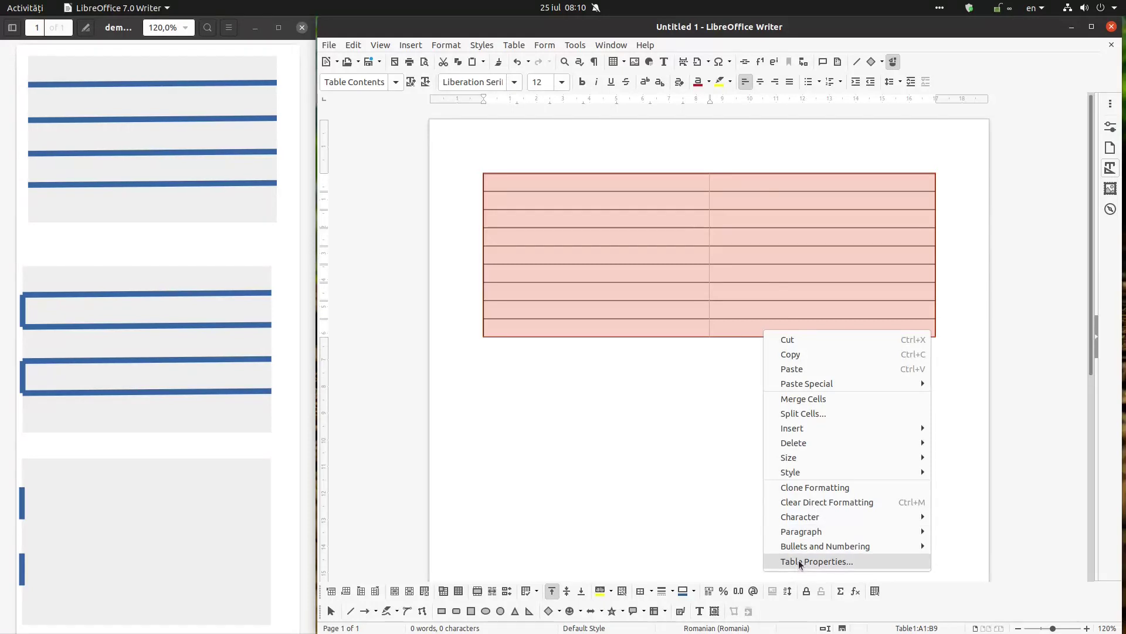
click(618, 236)
- Give the table's second row an outer box border without the right side and without inner lines
drag(620, 203, 723, 200)
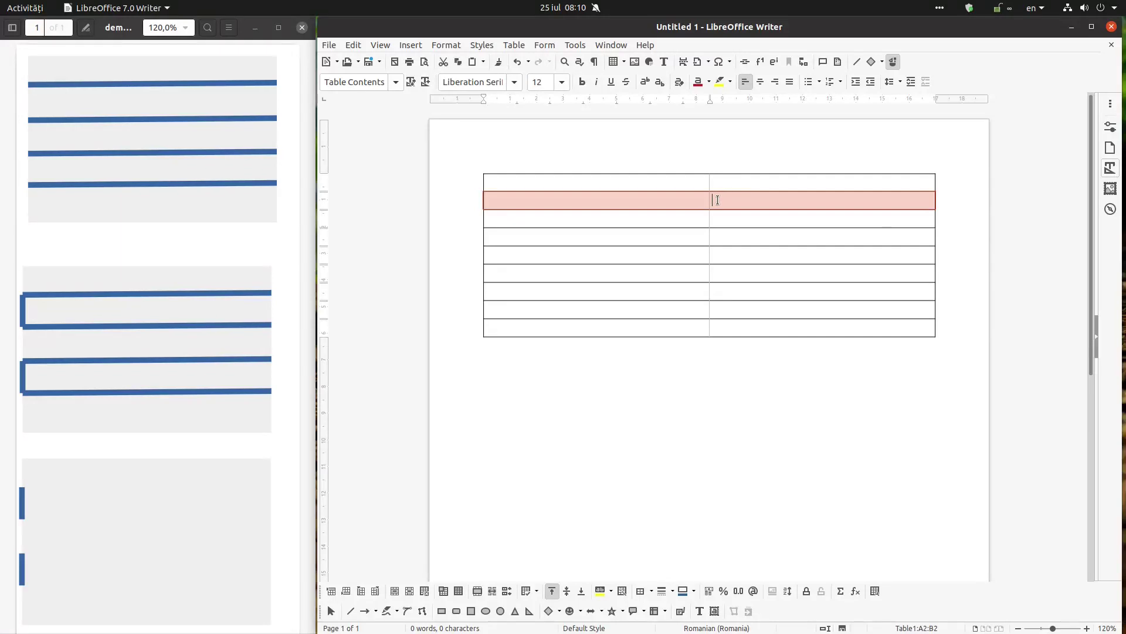
right_click(716, 200)
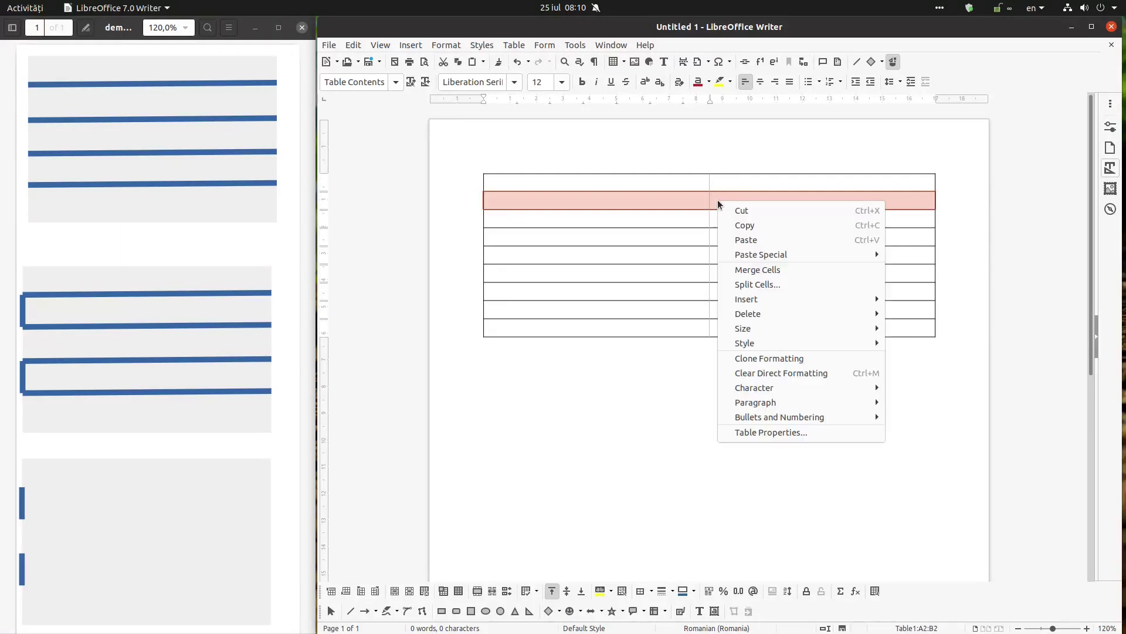
click(766, 433)
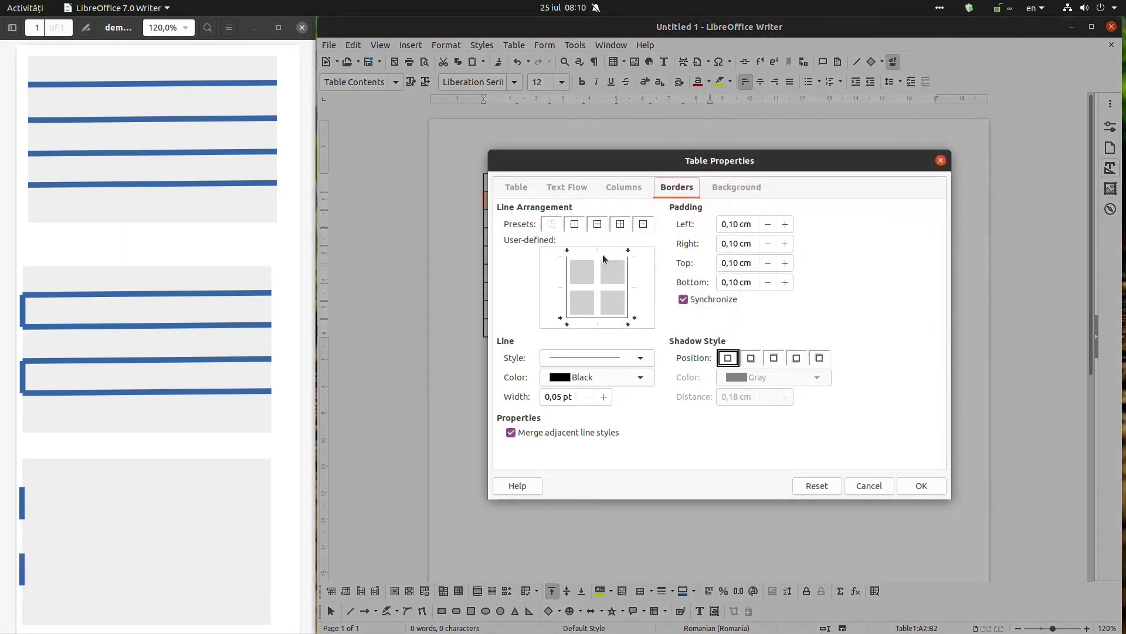
click(573, 226)
click(629, 283)
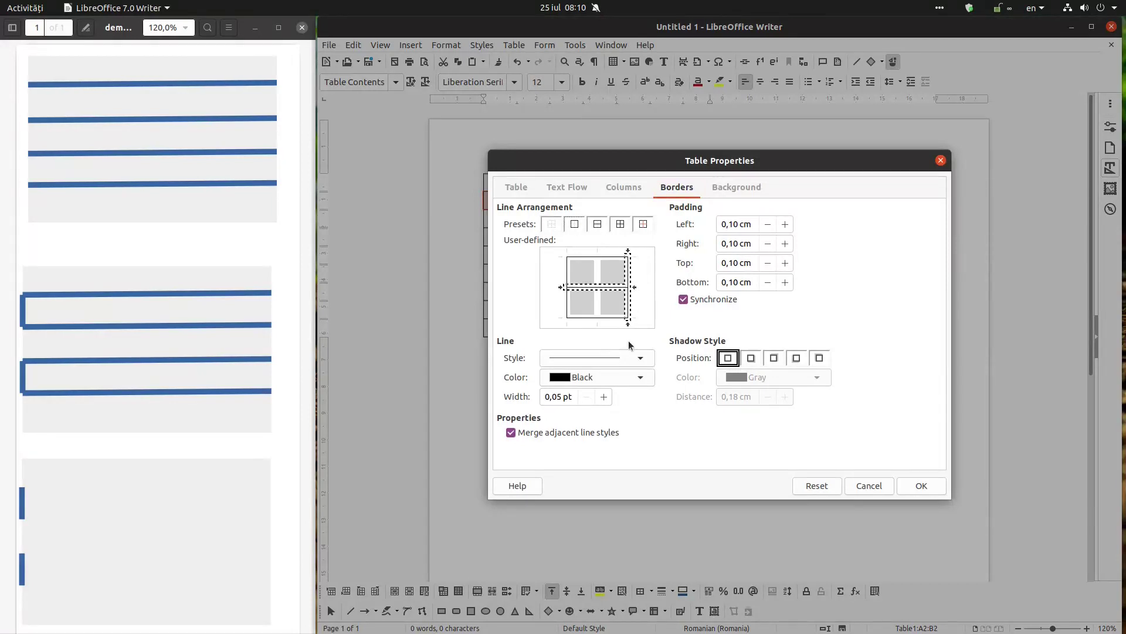
click(614, 286)
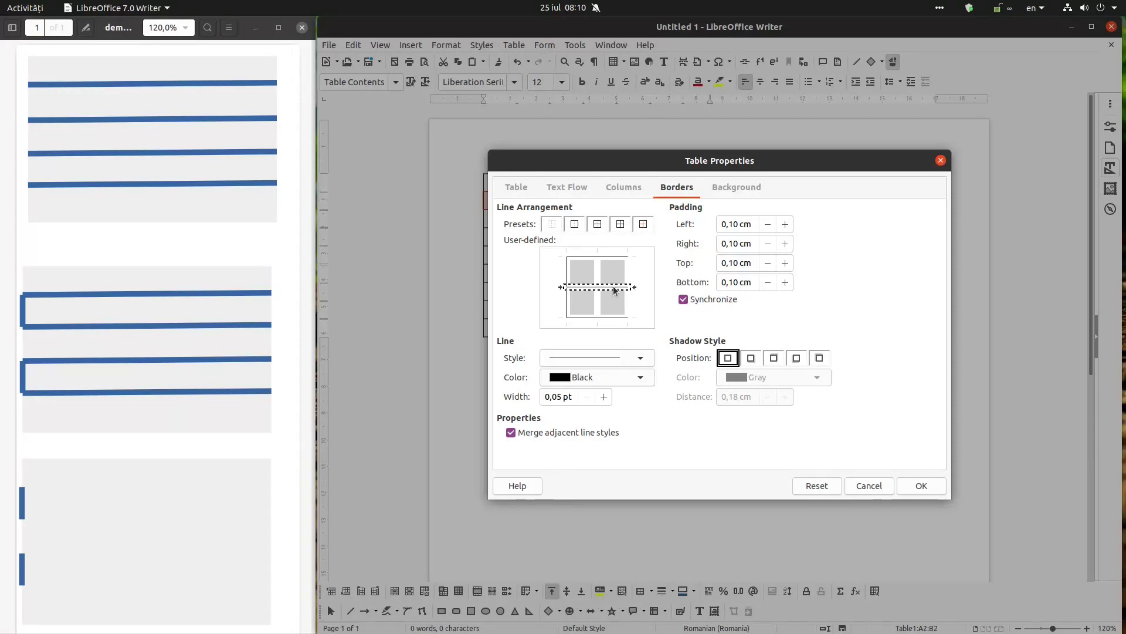
click(610, 288)
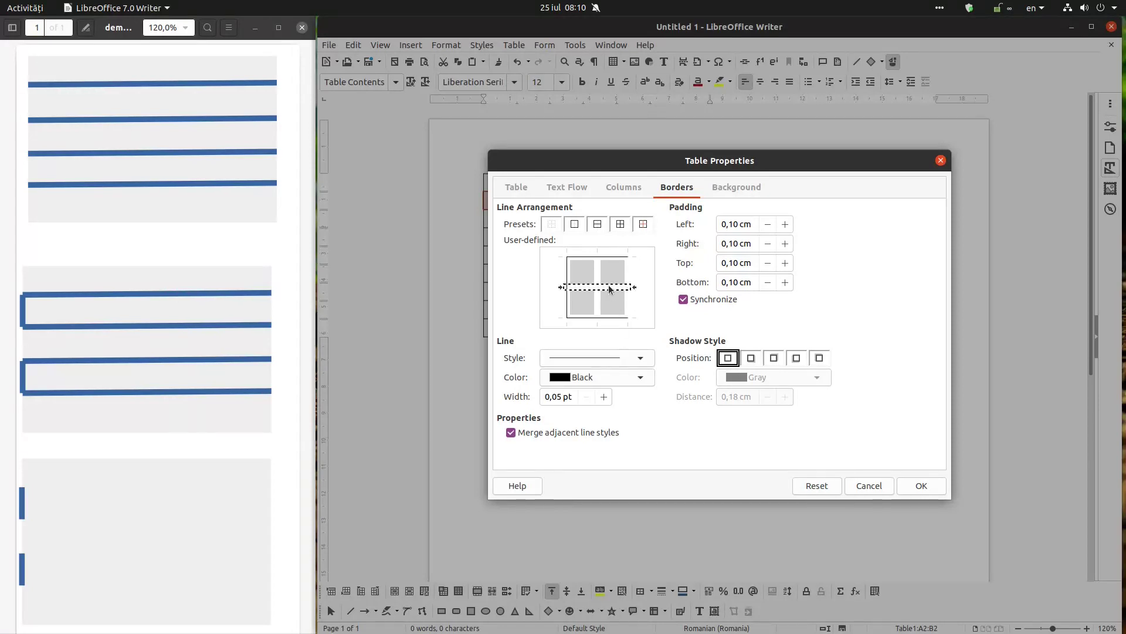
- Make the second row's top, left and bottom borders blue with a width of 3,55 pt and apply the settings
click(626, 378)
click(634, 421)
shift+click(599, 292)
click(601, 304)
click(605, 320)
click(603, 397)
click(604, 397)
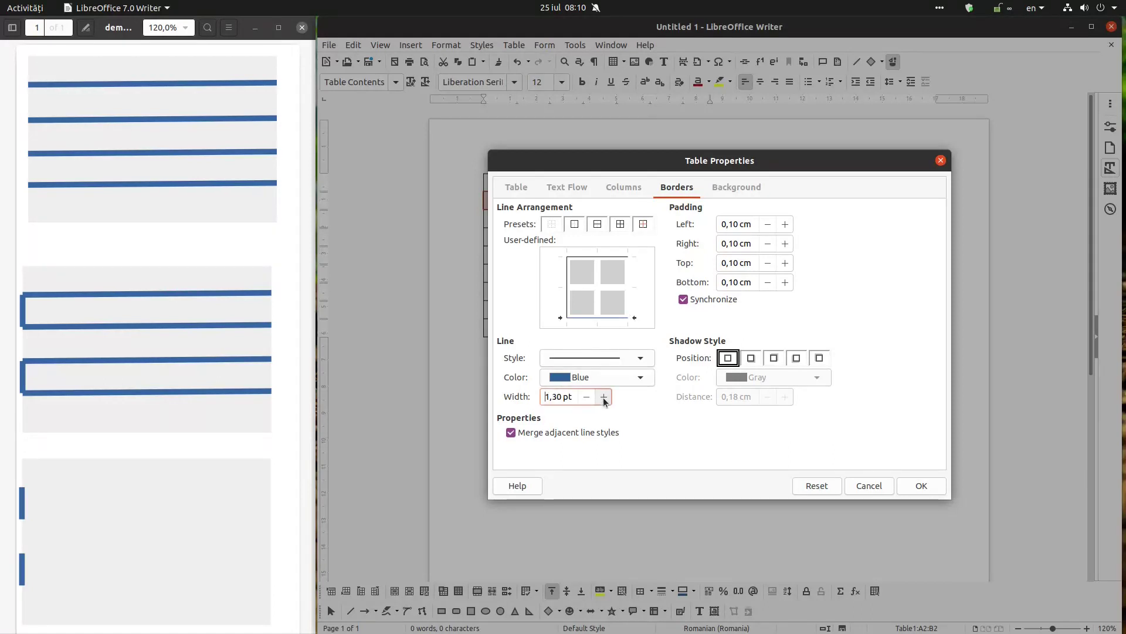
click(604, 397)
click(603, 397)
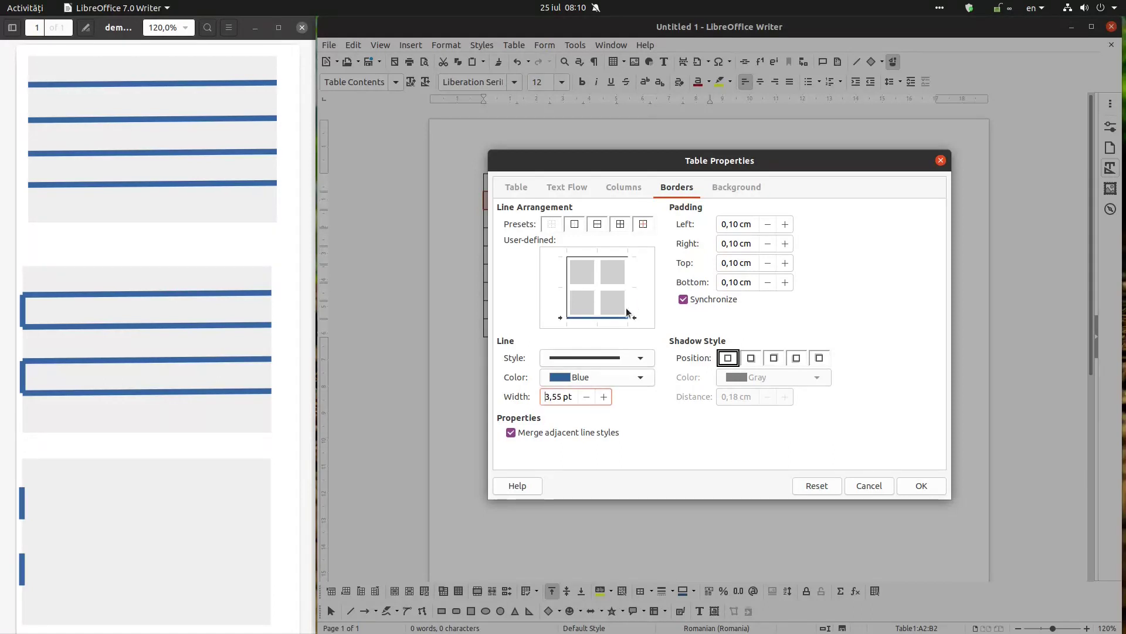
click(568, 304)
click(578, 257)
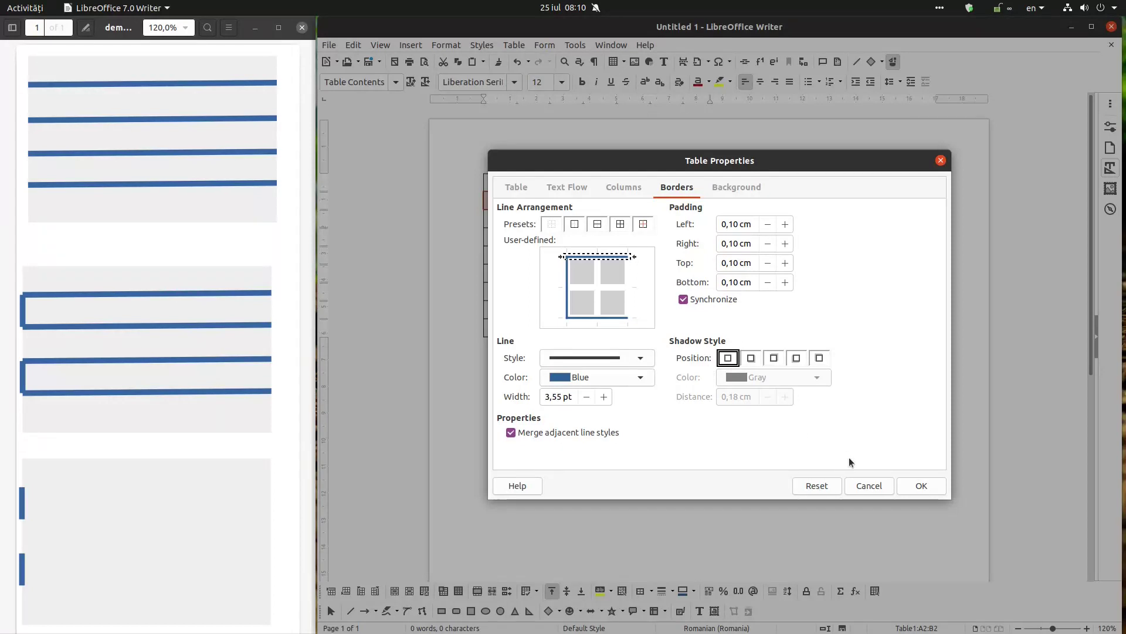
click(901, 484)
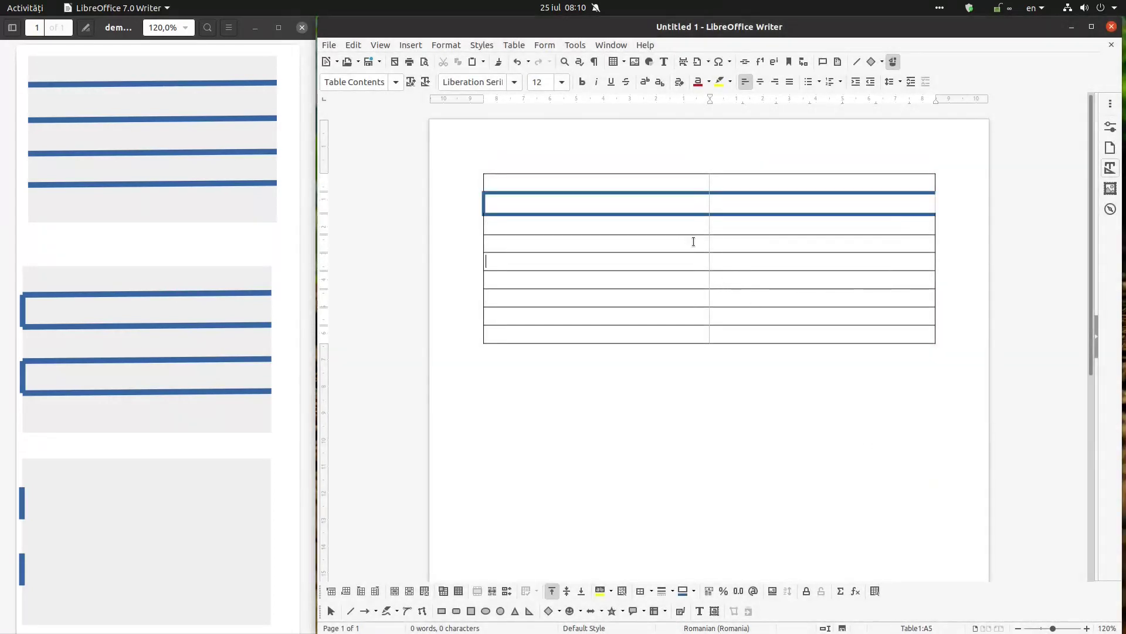
- Clone the second row's blue borders onto the fourth, sixth and eighth rows and check the page in print preview
drag(653, 205, 775, 206)
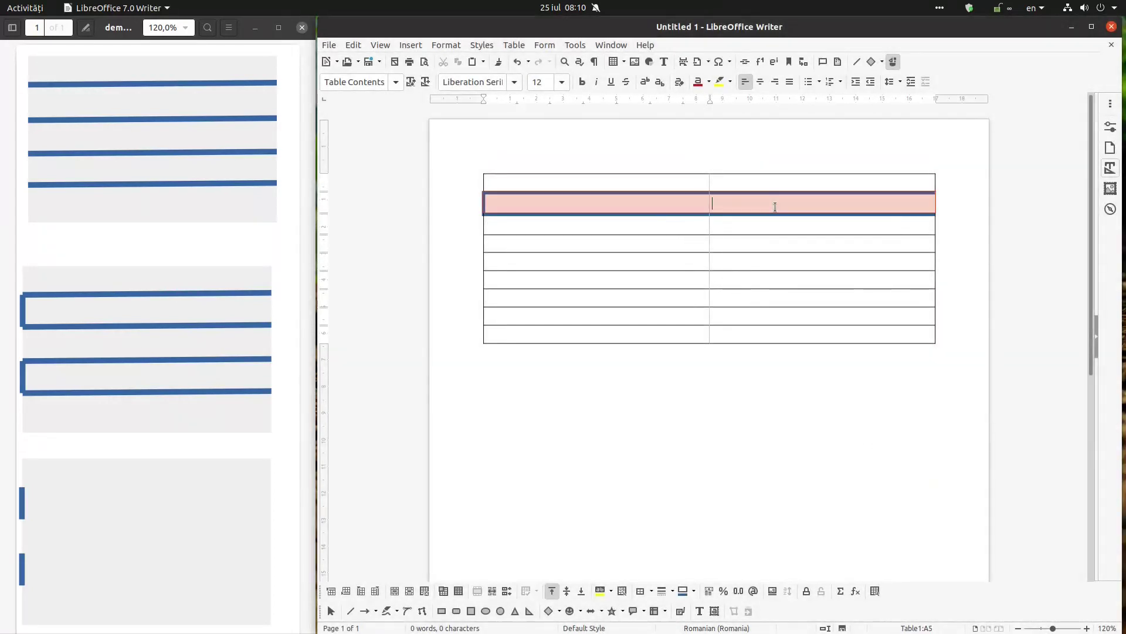
click(499, 62)
drag(566, 244, 724, 244)
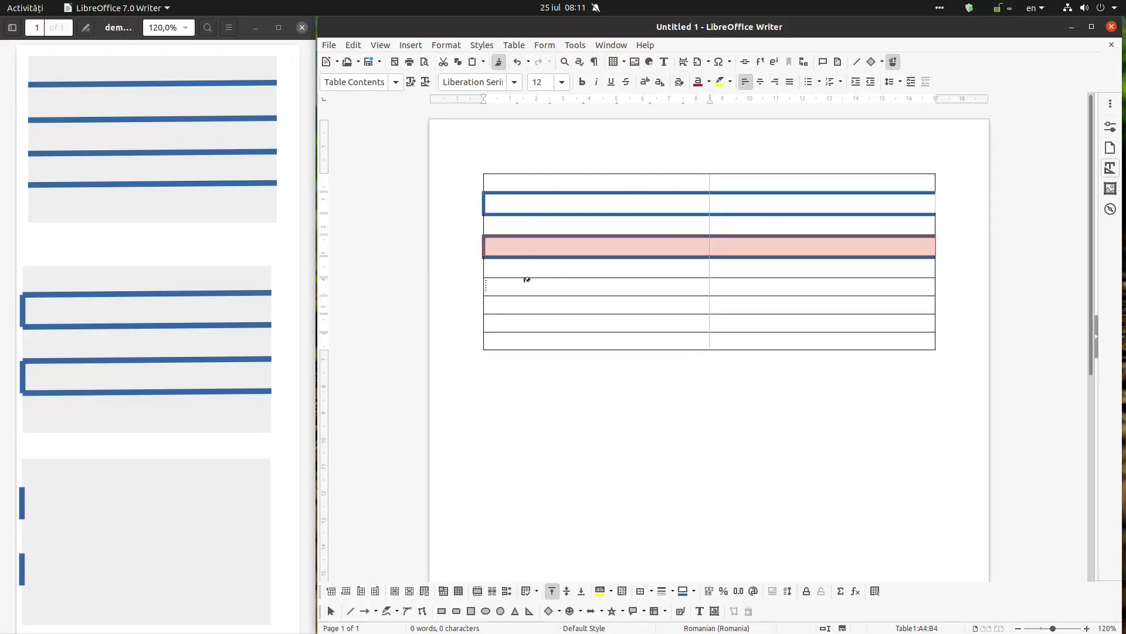
click(622, 284)
drag(623, 284, 734, 285)
click(499, 62)
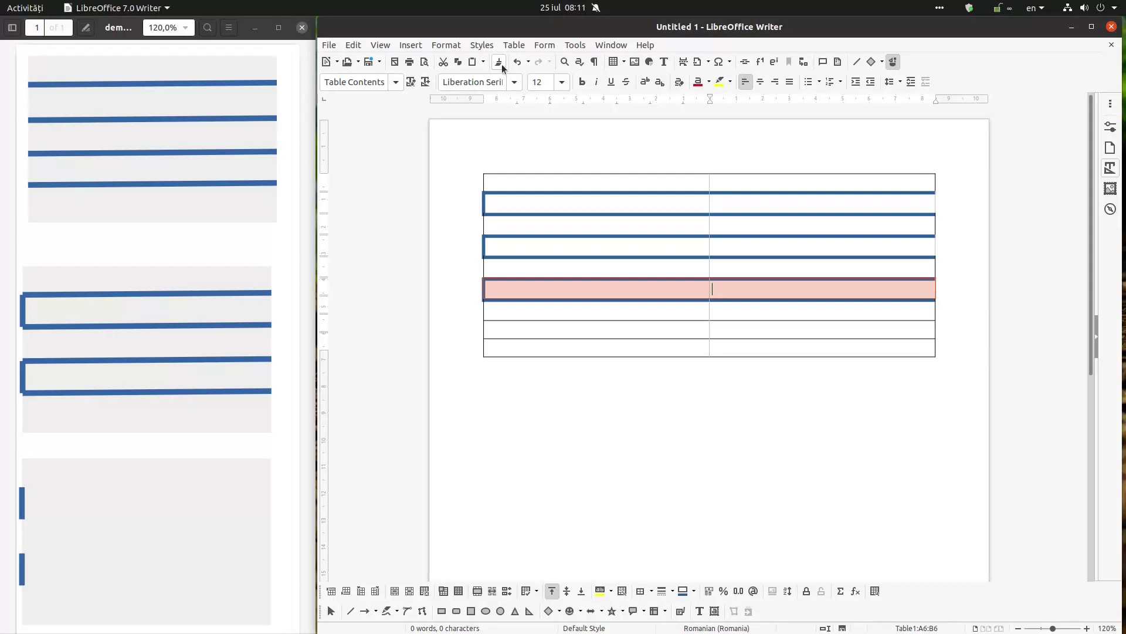
drag(610, 325, 744, 330)
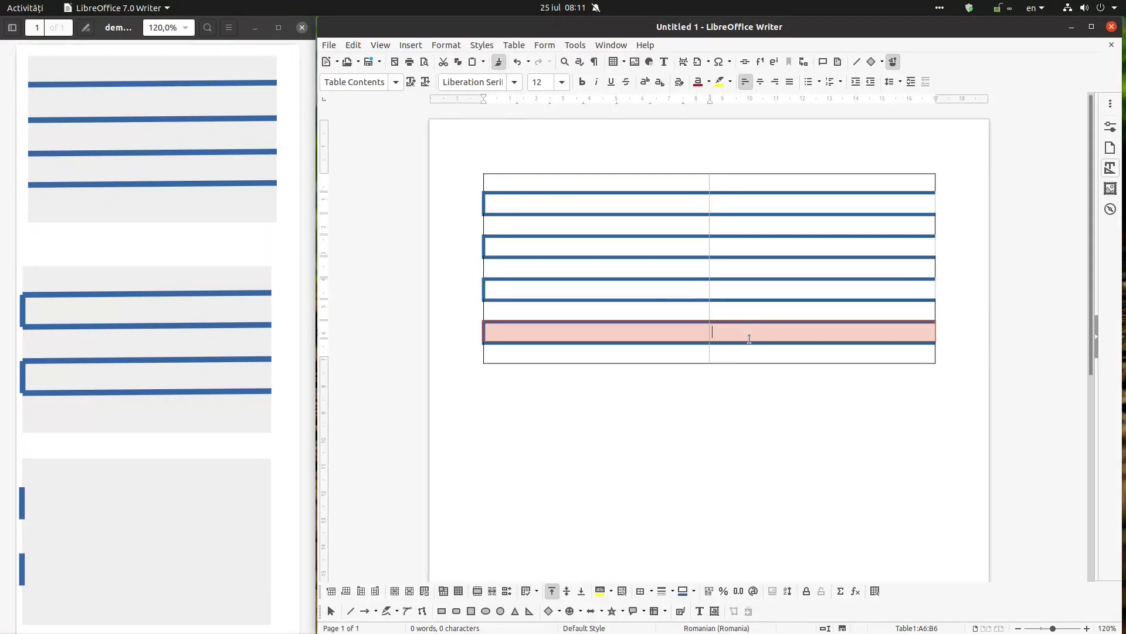
key(ctrl+shift+o)
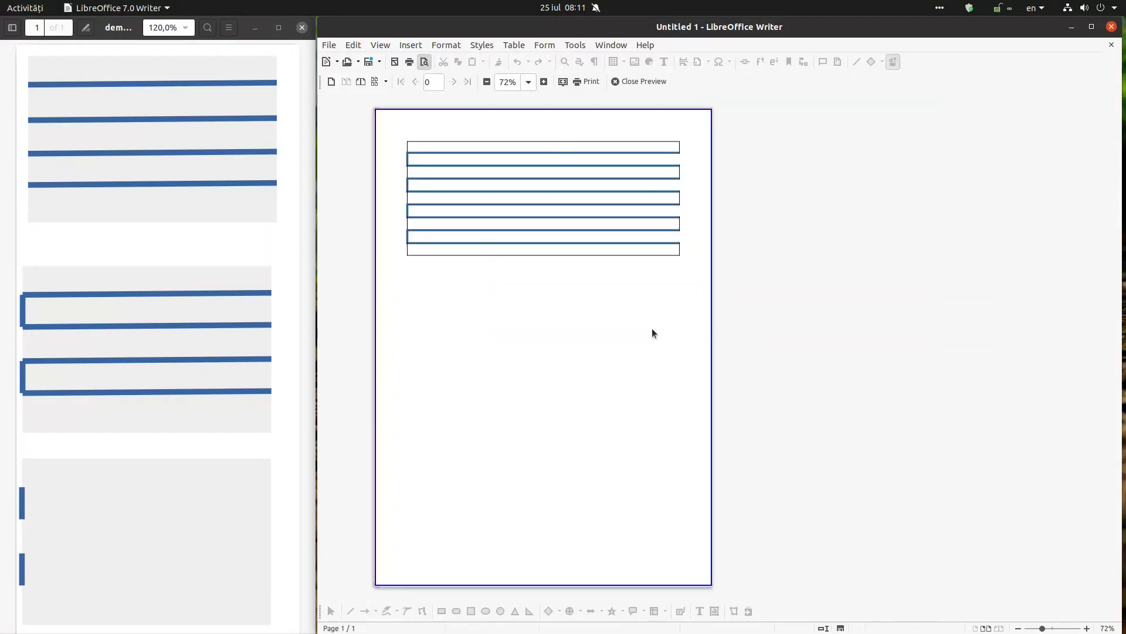
click(632, 87)
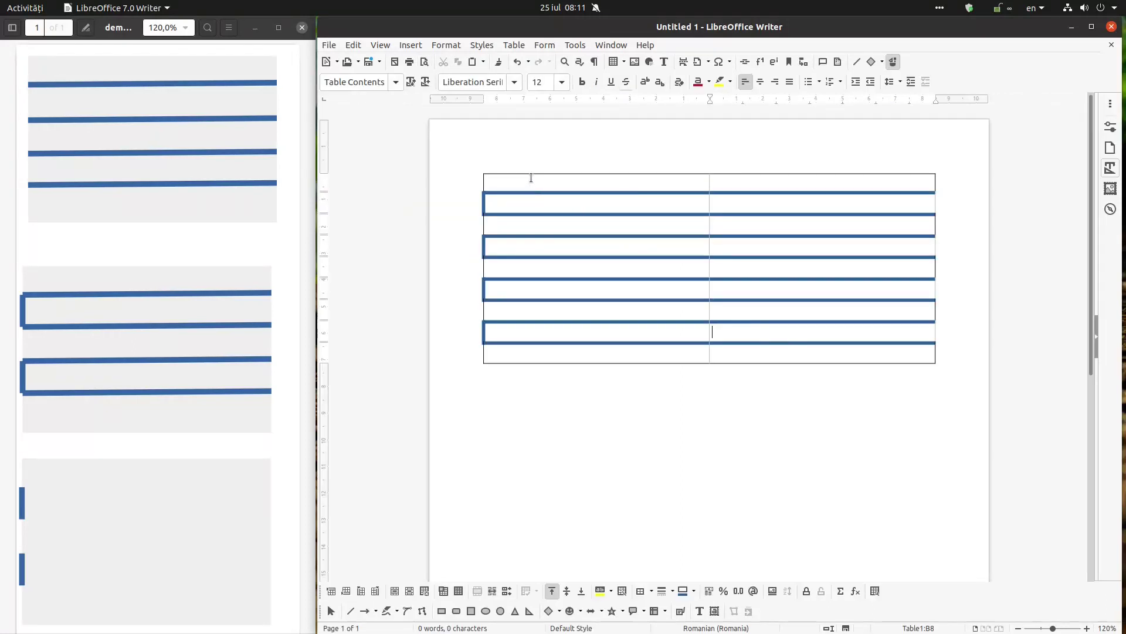
- Remove all borders from the two cells of the table's first row
drag(695, 185, 737, 182)
right_click(737, 181)
click(809, 414)
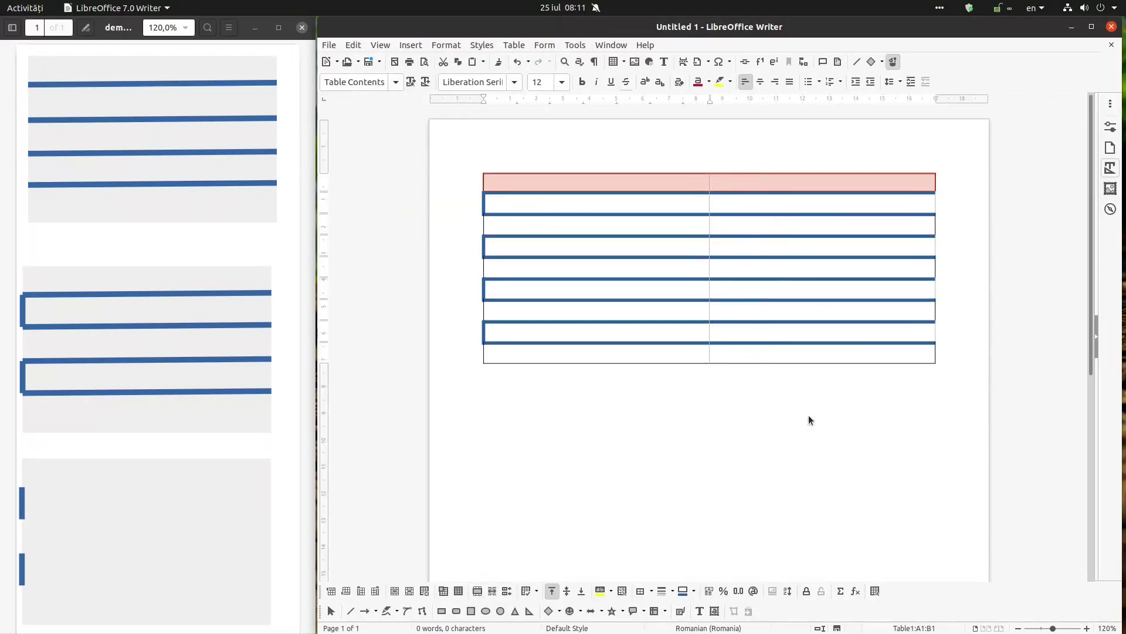
click(552, 225)
click(918, 484)
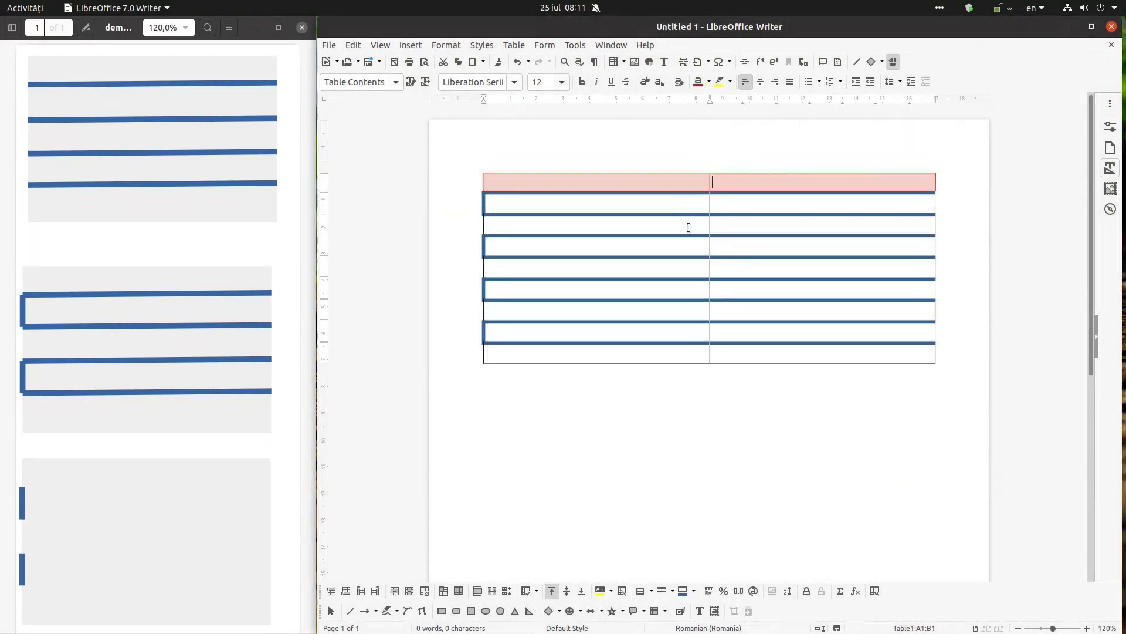
- Clone the first row's borderless formatting onto the third, fifth, seventh and ninth rows and check the page in print preview
drag(667, 185, 735, 185)
click(499, 62)
drag(547, 221, 744, 228)
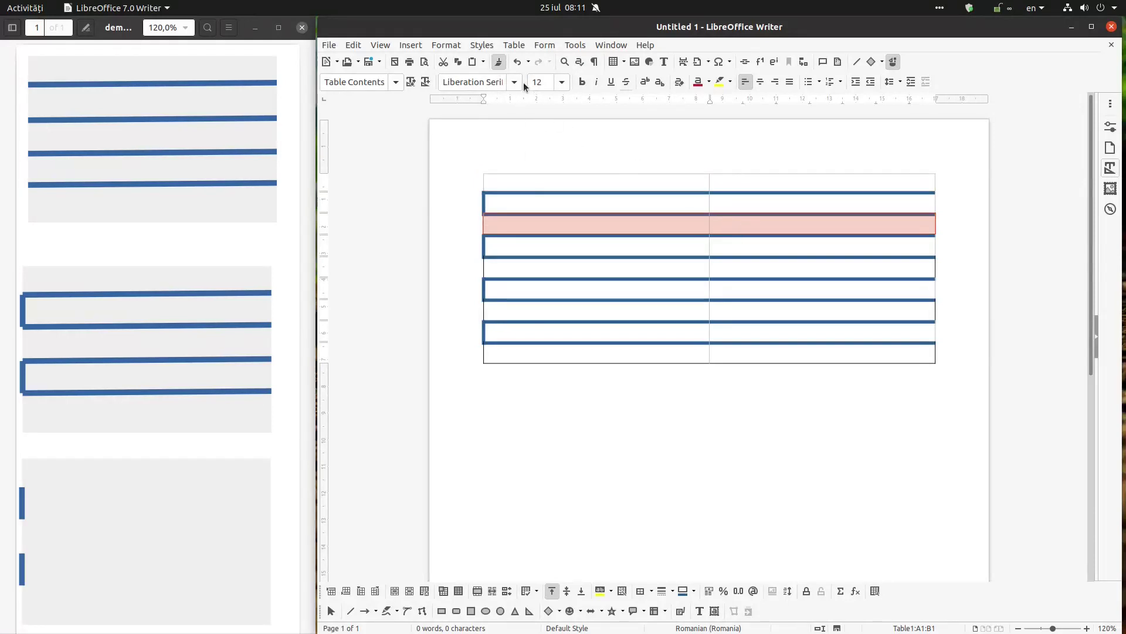
click(562, 262)
drag(561, 263, 758, 268)
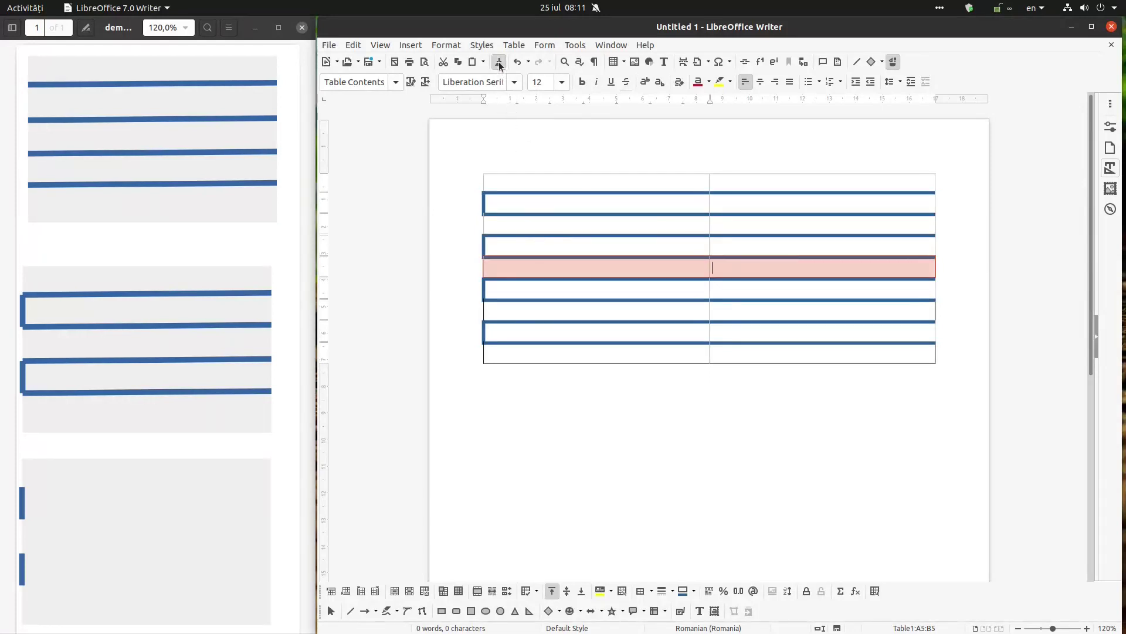
click(565, 305)
drag(565, 311, 746, 312)
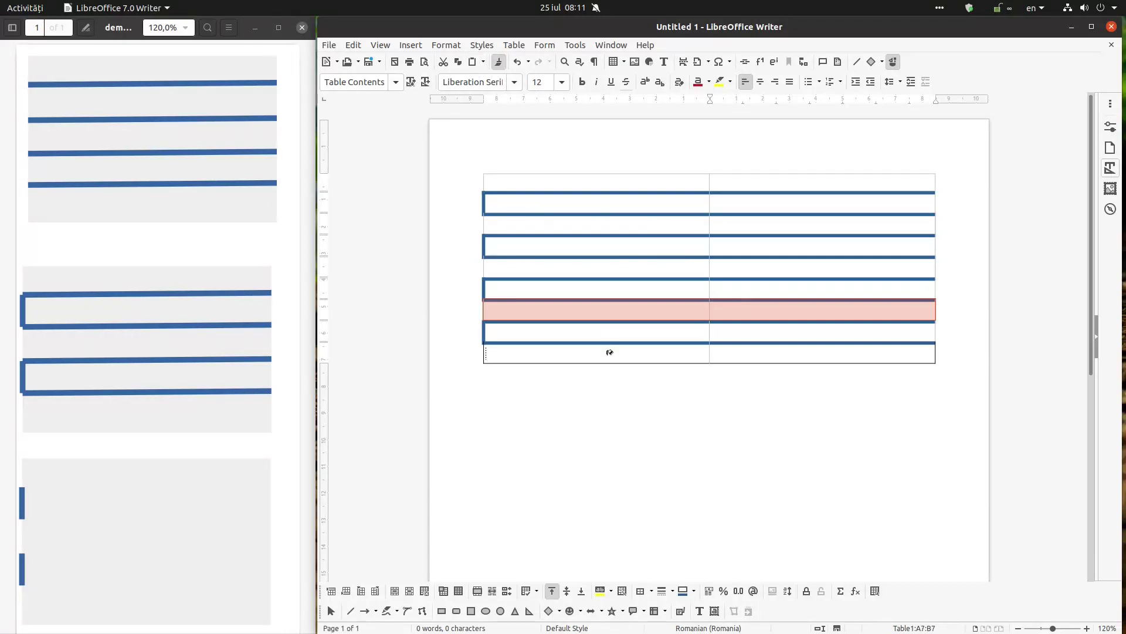
drag(608, 349, 747, 360)
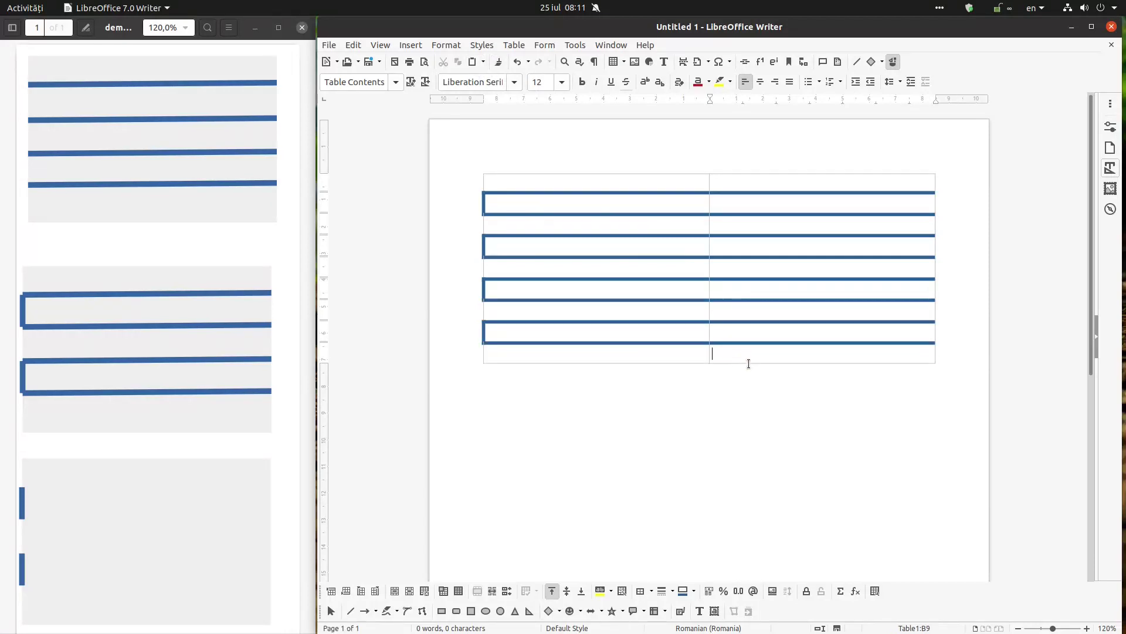
key(ctrl+shift+o)
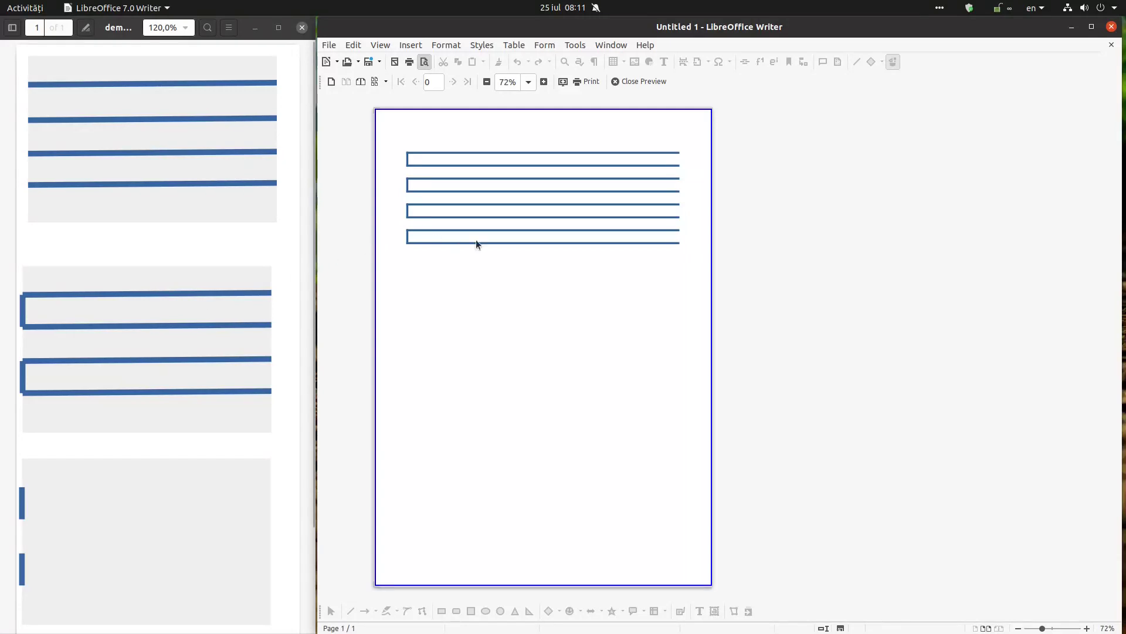
click(641, 81)
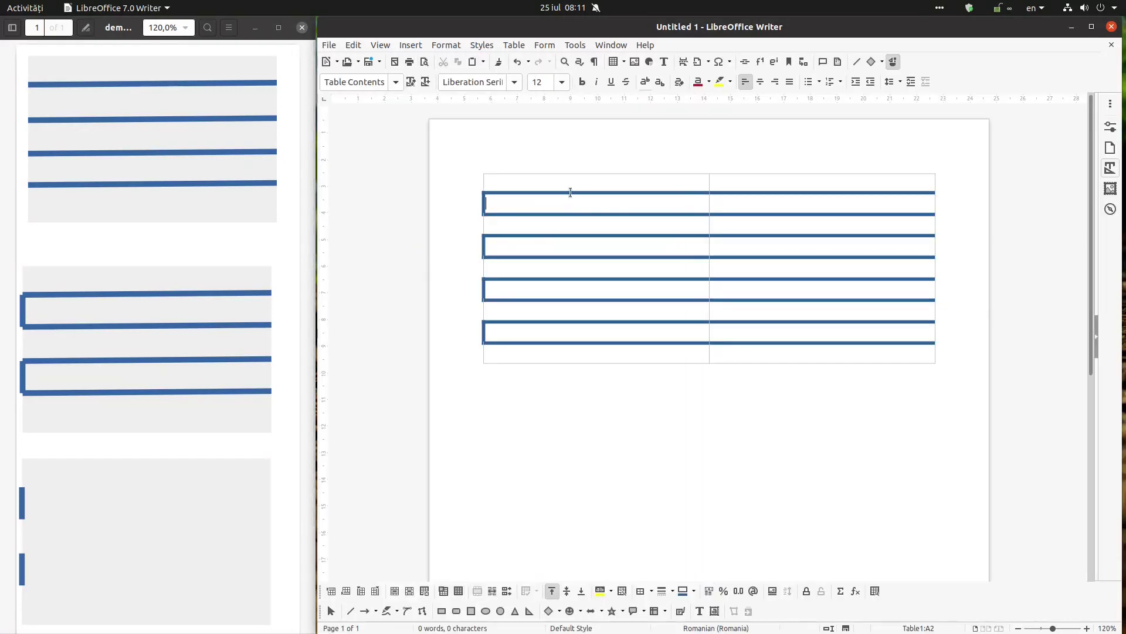
- Set the cell padding of the whole table to 0,30 cm on all sides
key(ctrl+a)
right_click(779, 347)
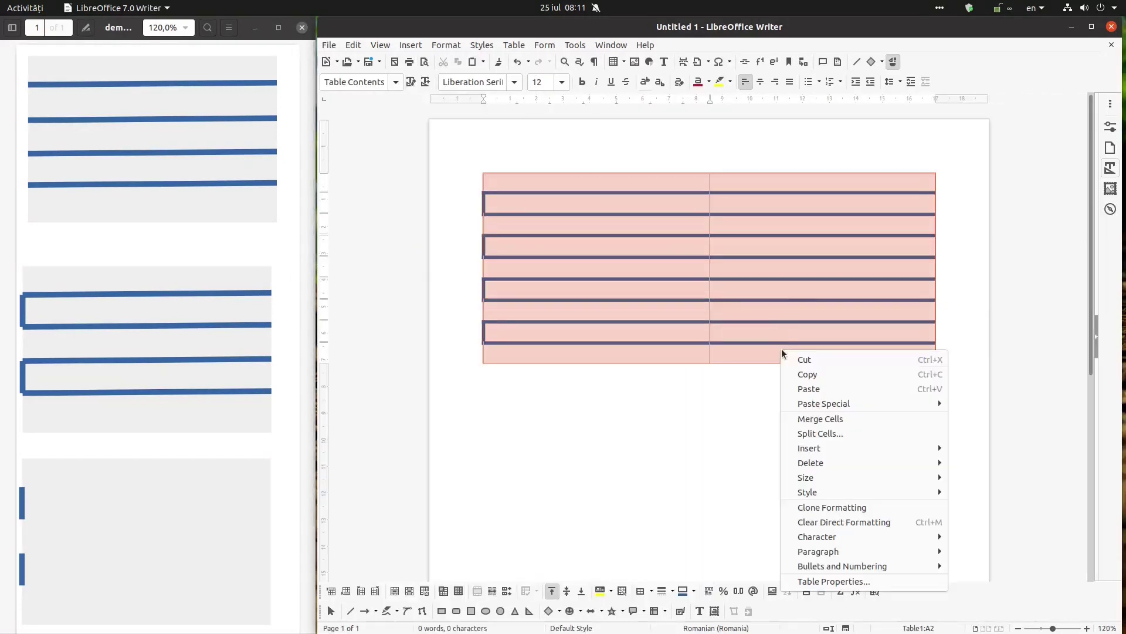
click(845, 581)
click(785, 224)
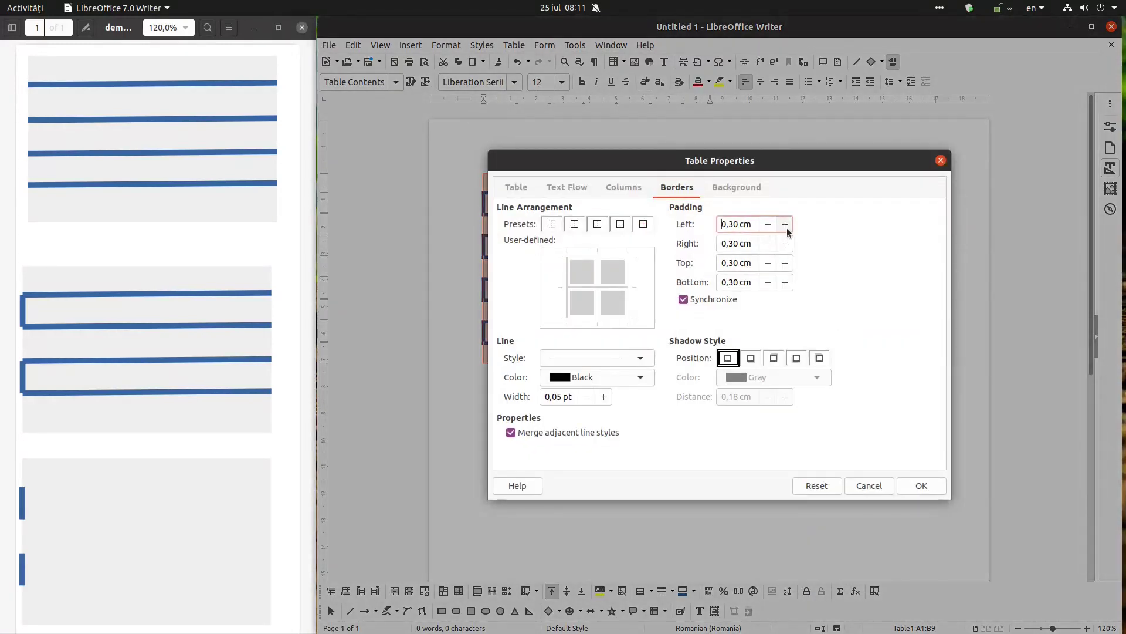
click(920, 486)
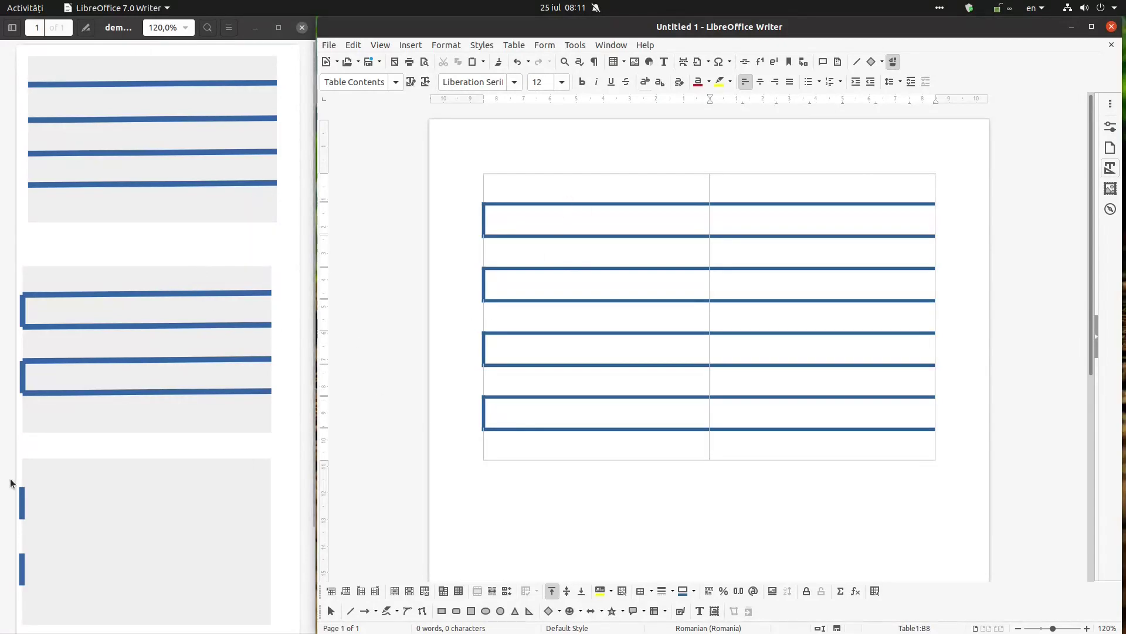
- Remove the top and bottom borders from the two cells of the table's second row, keeping the blue left border
click(608, 214)
drag(702, 222, 775, 219)
right_click(775, 221)
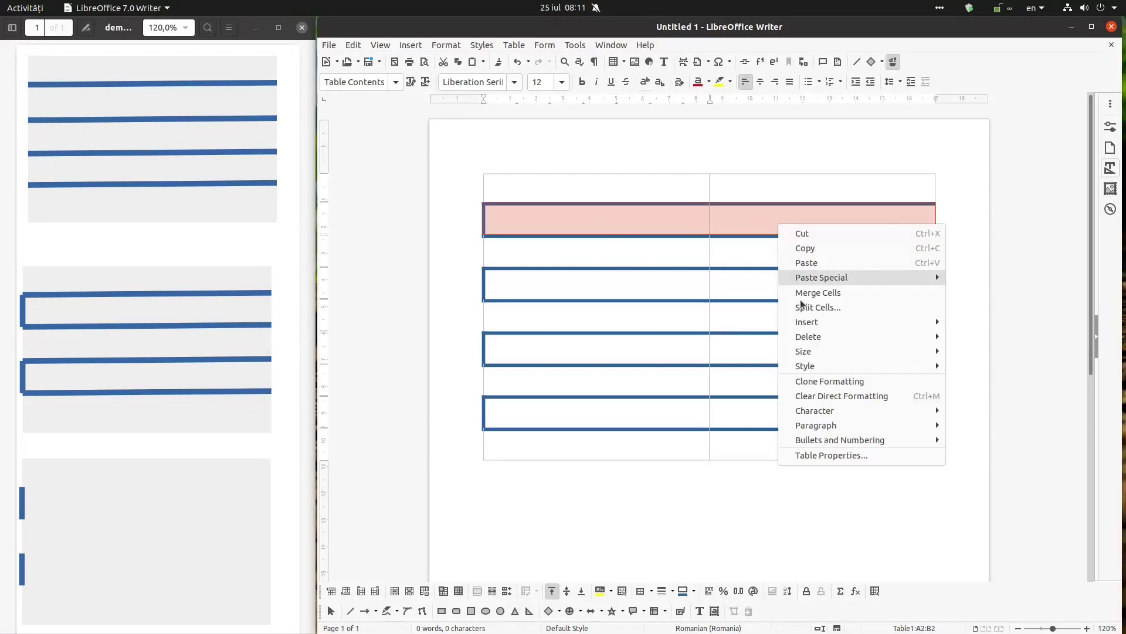
click(840, 452)
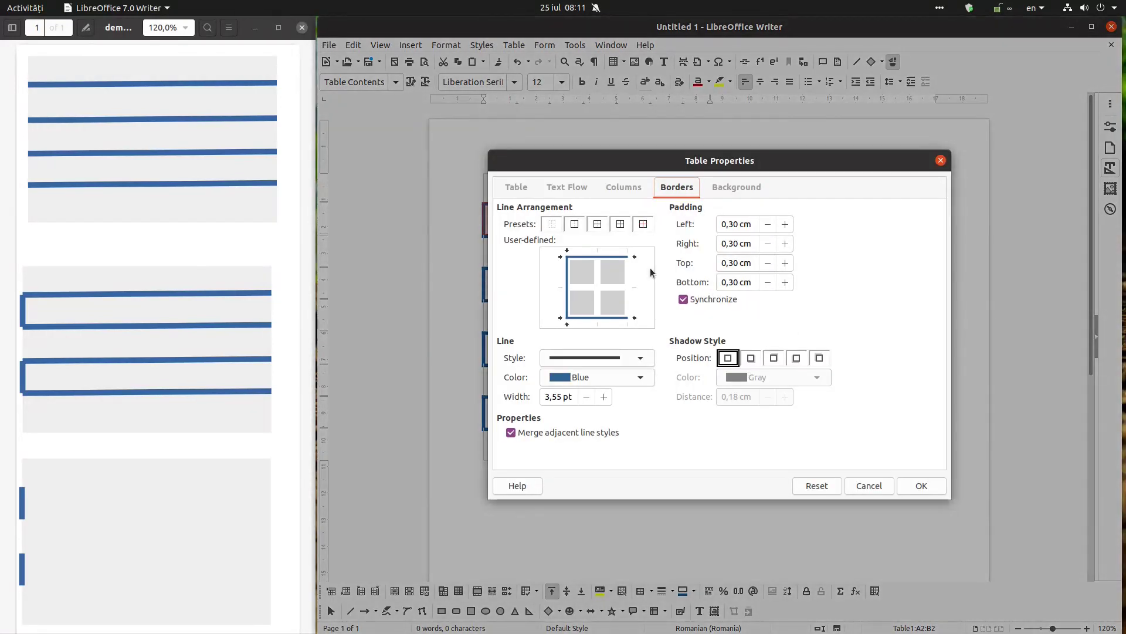
click(611, 256)
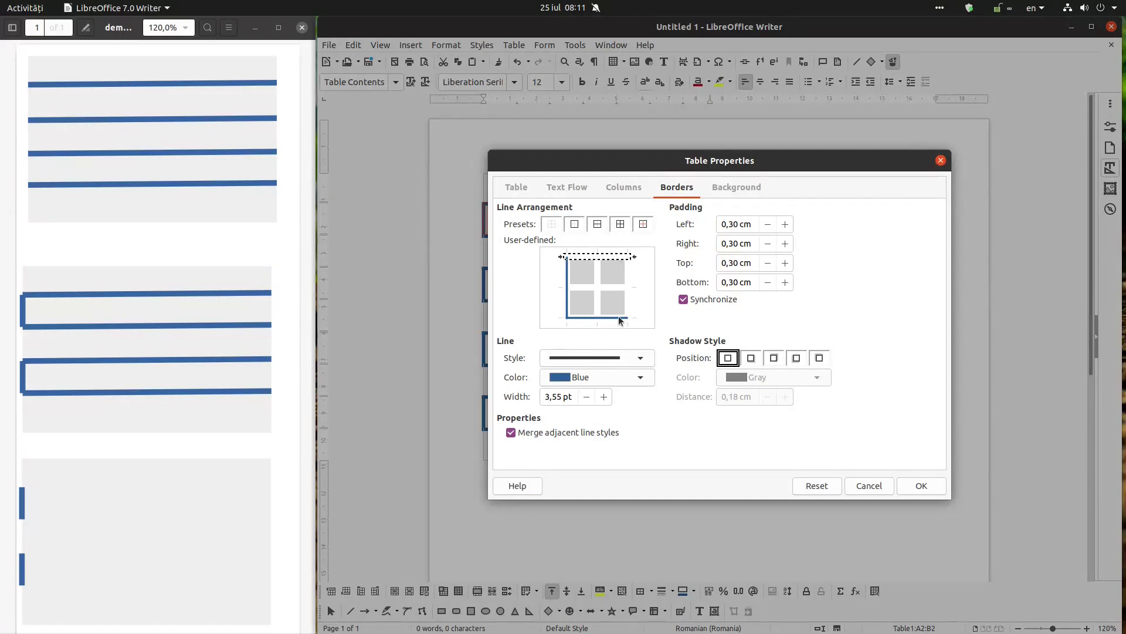
click(618, 318)
click(620, 319)
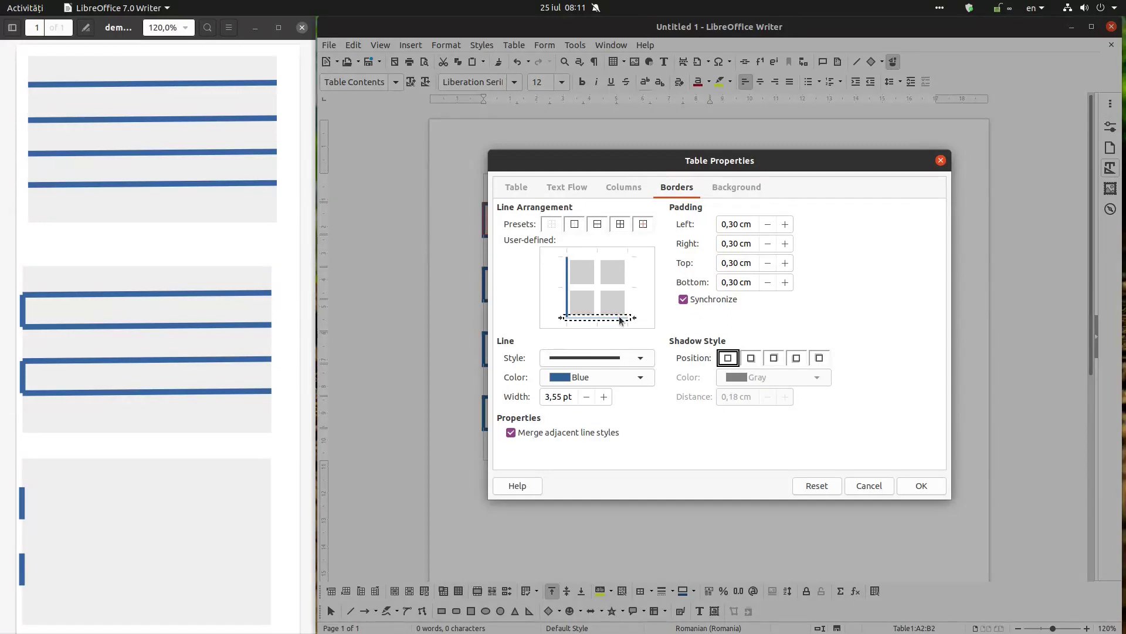
click(921, 486)
- Clone the second row's left-border formatting onto the fourth, sixth and eighth rows and check the page in print preview
click(824, 366)
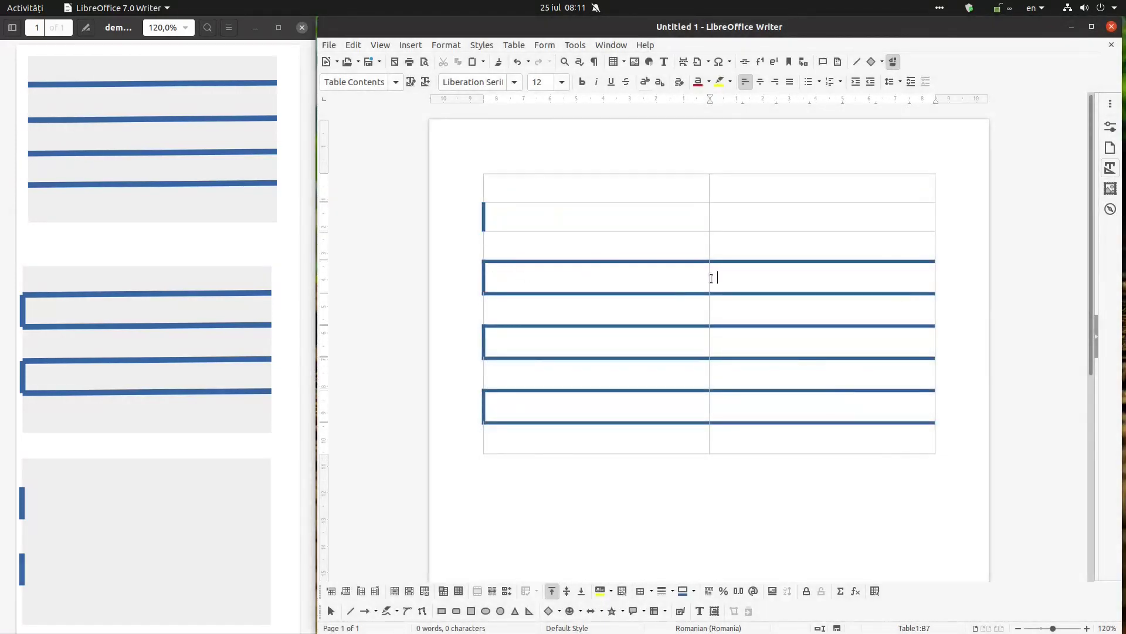
drag(711, 278, 586, 278)
drag(534, 211, 752, 219)
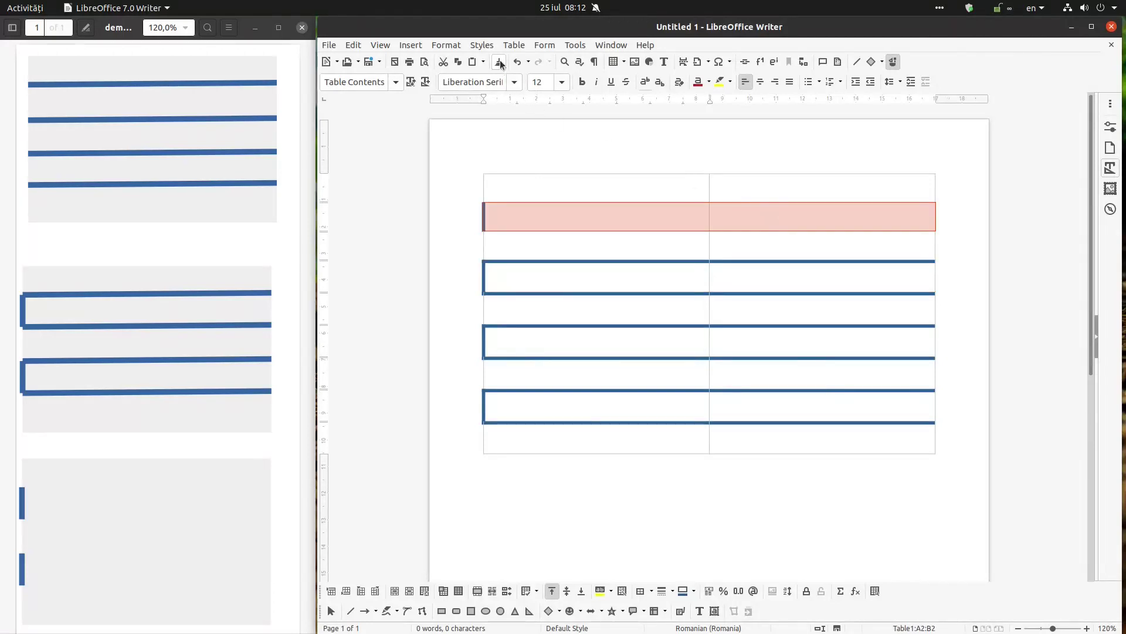
click(565, 281)
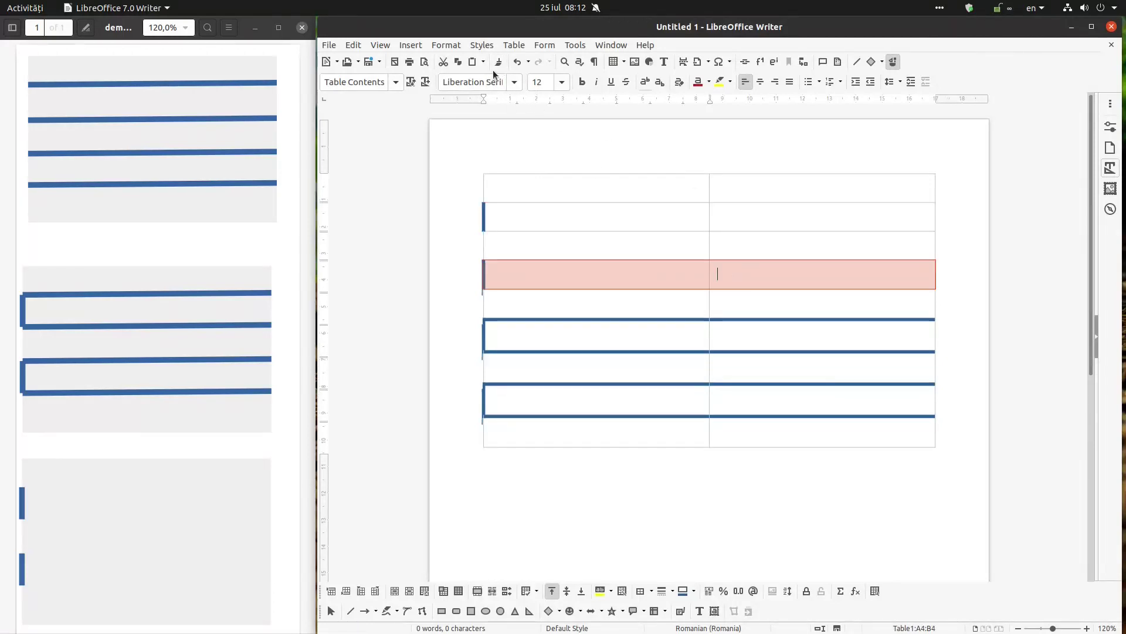
click(546, 332)
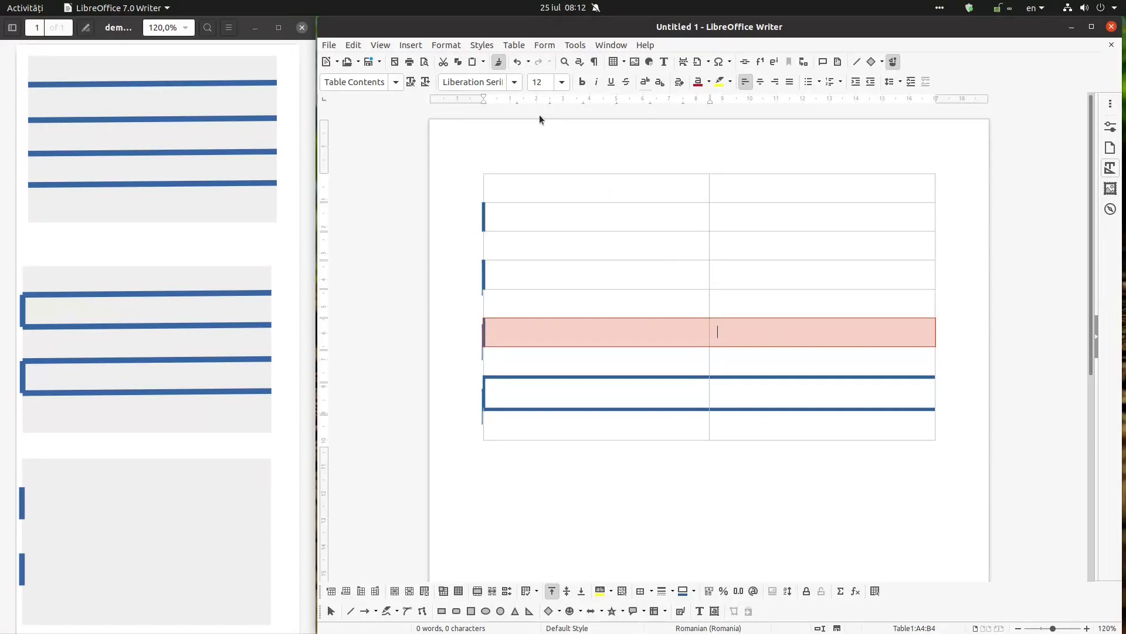
click(496, 66)
click(573, 389)
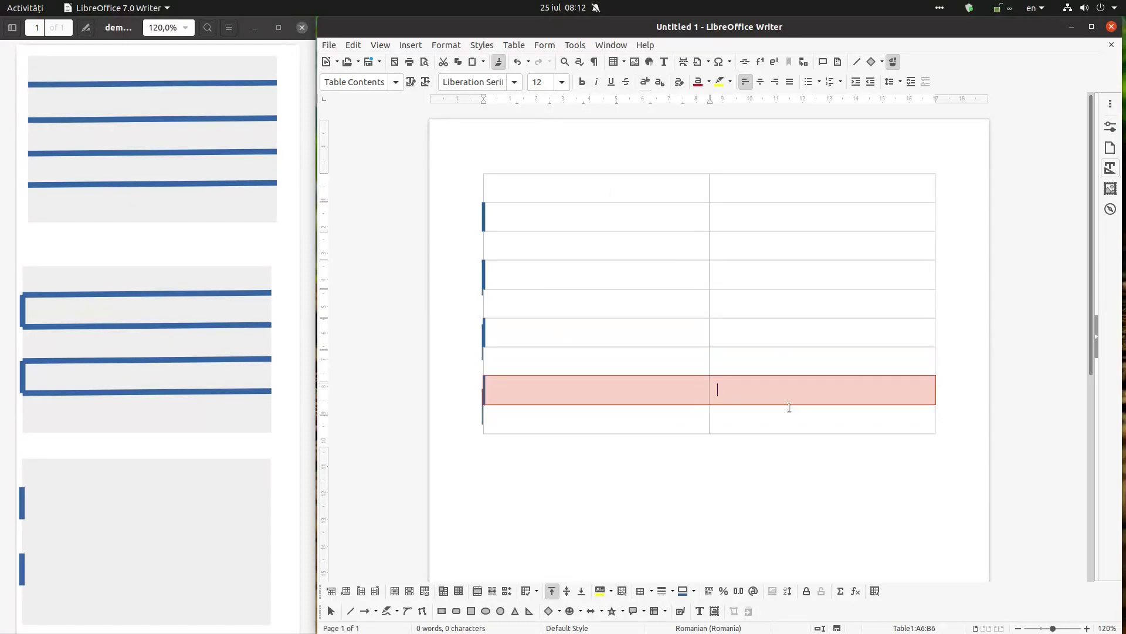
click(751, 390)
key(ctrl+shift+o)
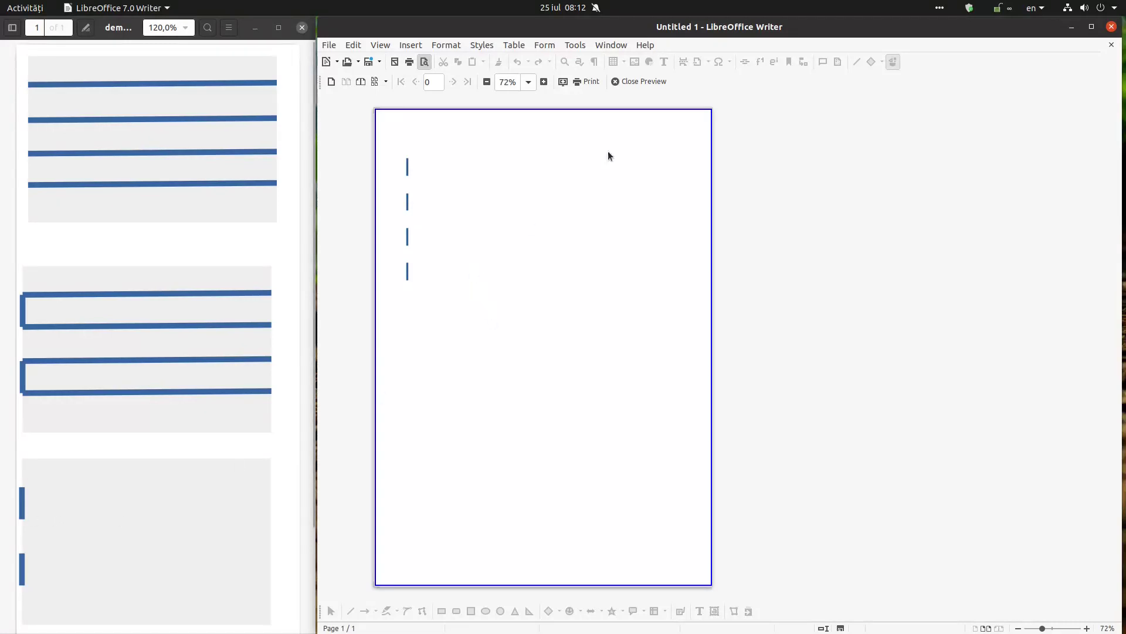
click(644, 82)
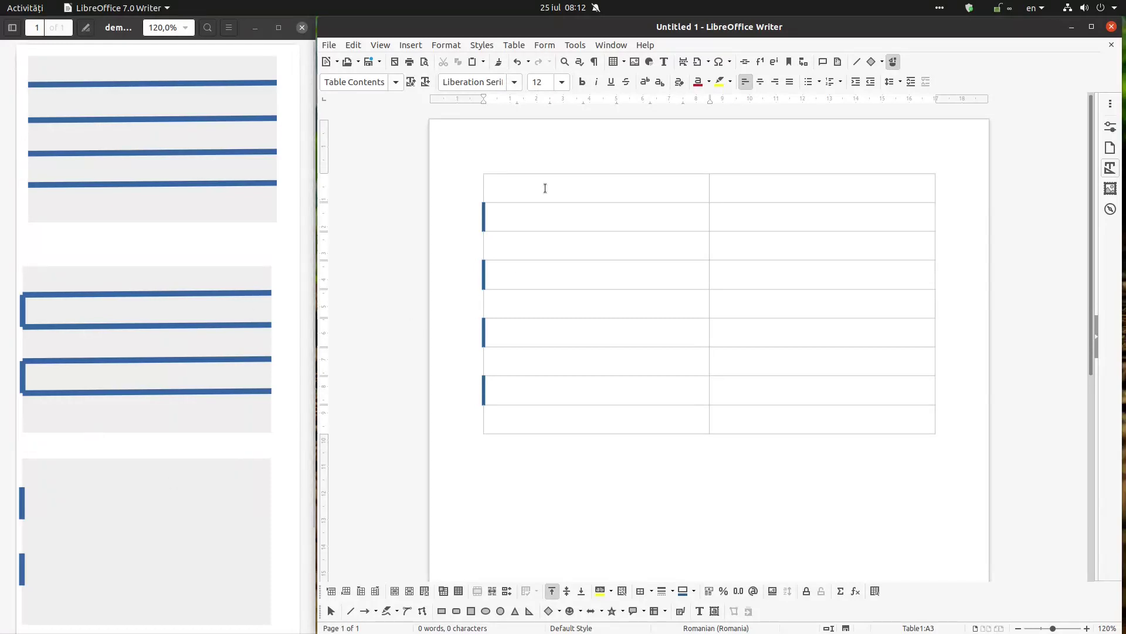
- Set a black left border 3,55 pt wide for all nine cells of the table's first column
drag(544, 189, 543, 400)
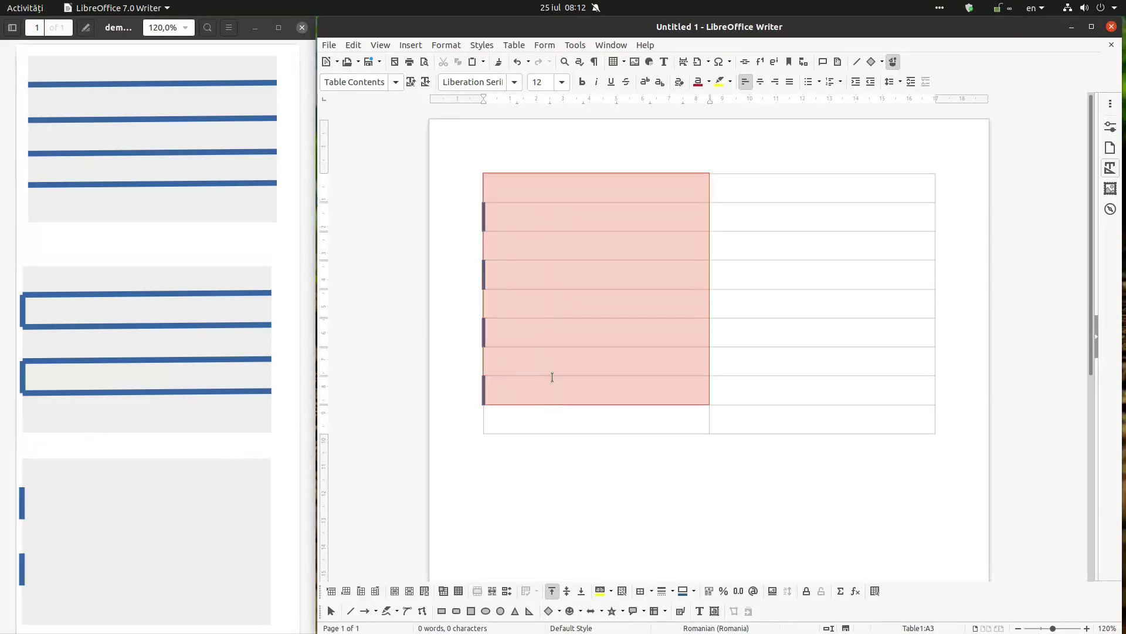
click(604, 280)
drag(567, 188, 570, 409)
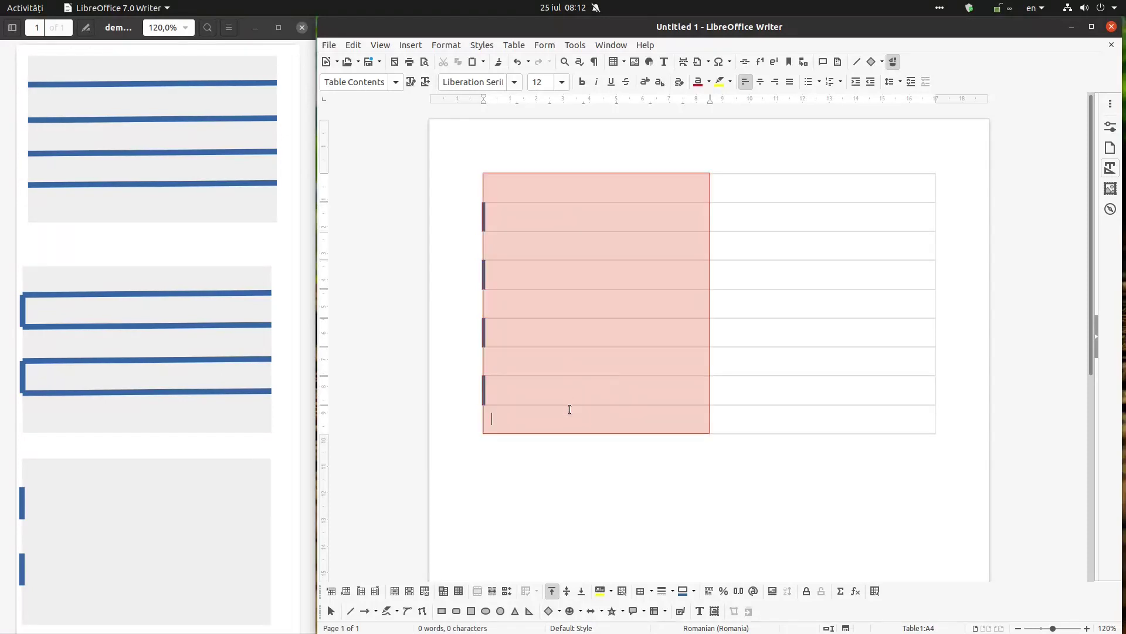
right_click(610, 197)
click(651, 430)
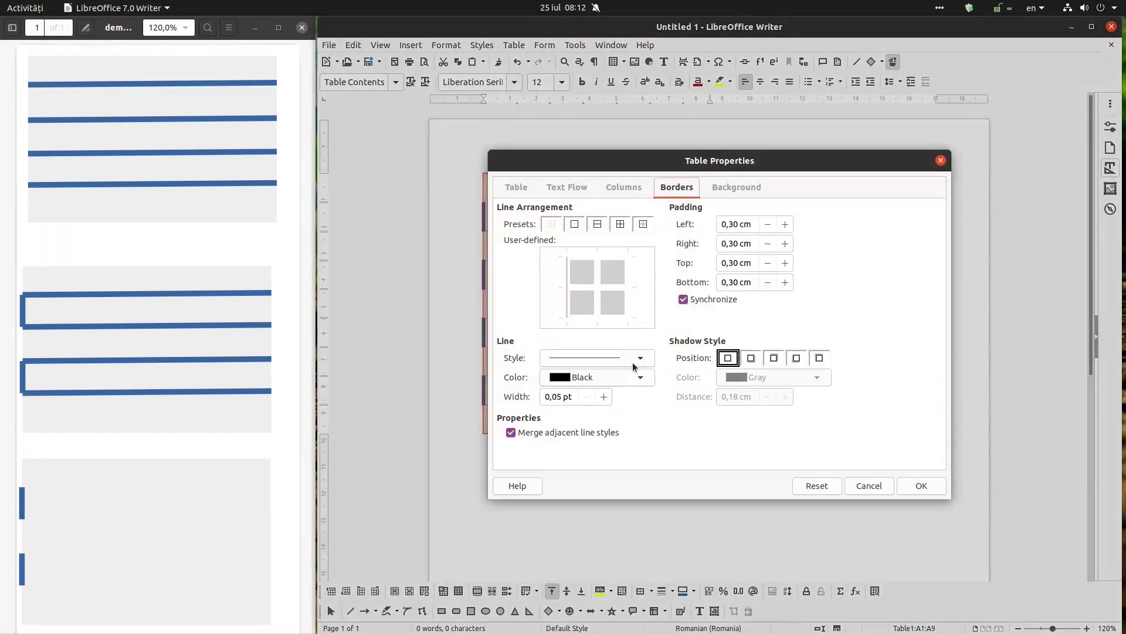
click(567, 290)
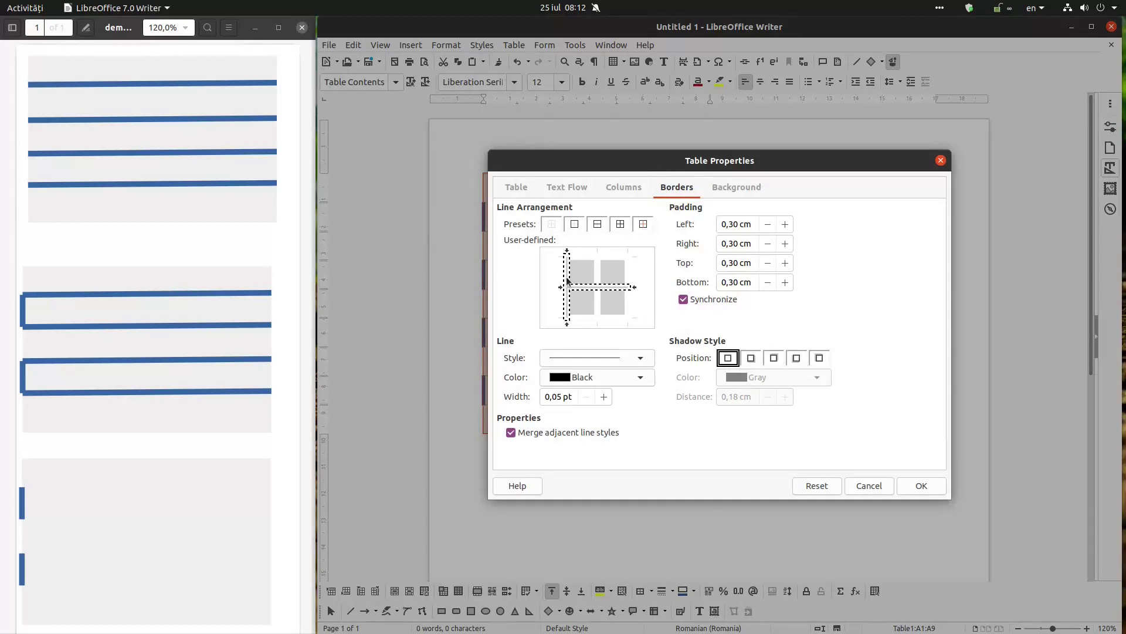
click(568, 280)
click(587, 377)
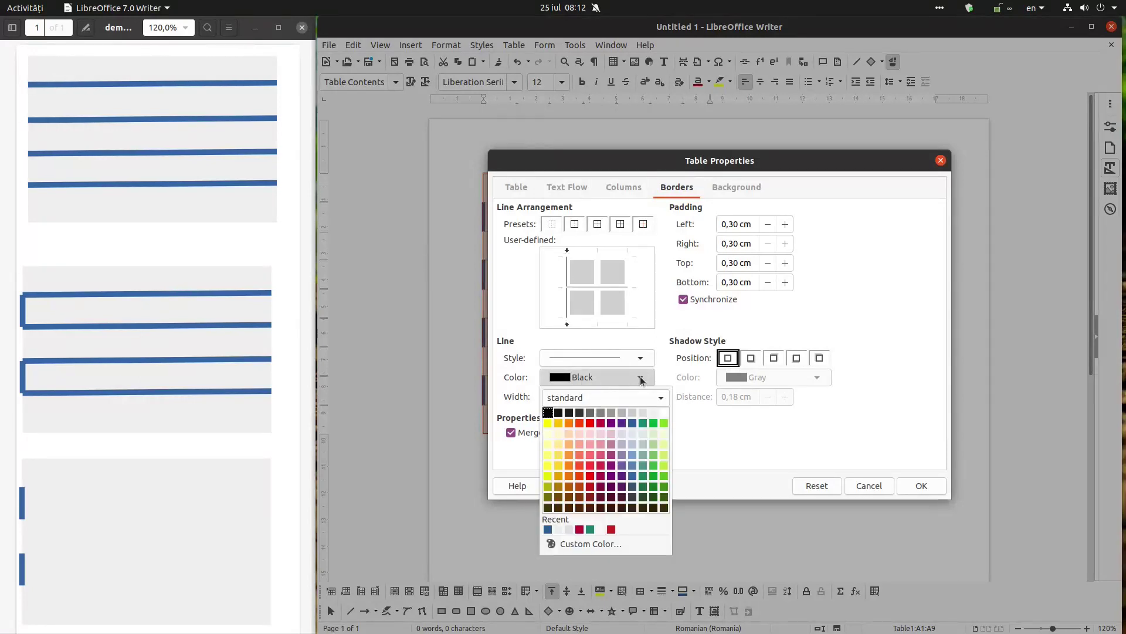
click(642, 380)
click(604, 397)
click(604, 397)
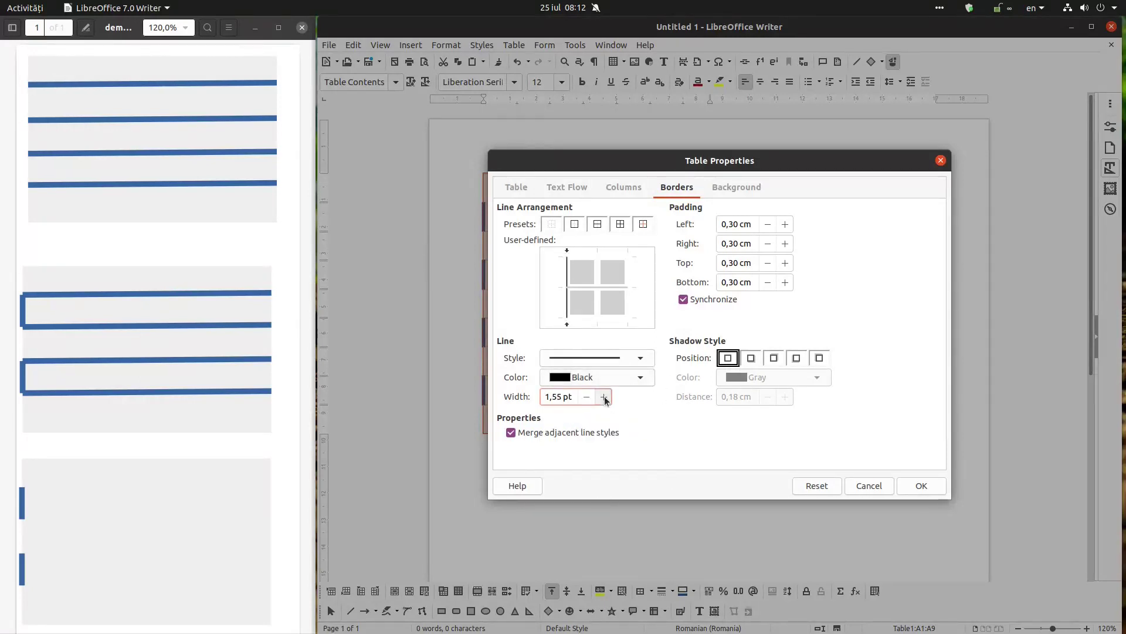
click(604, 397)
click(604, 397)
click(604, 397)
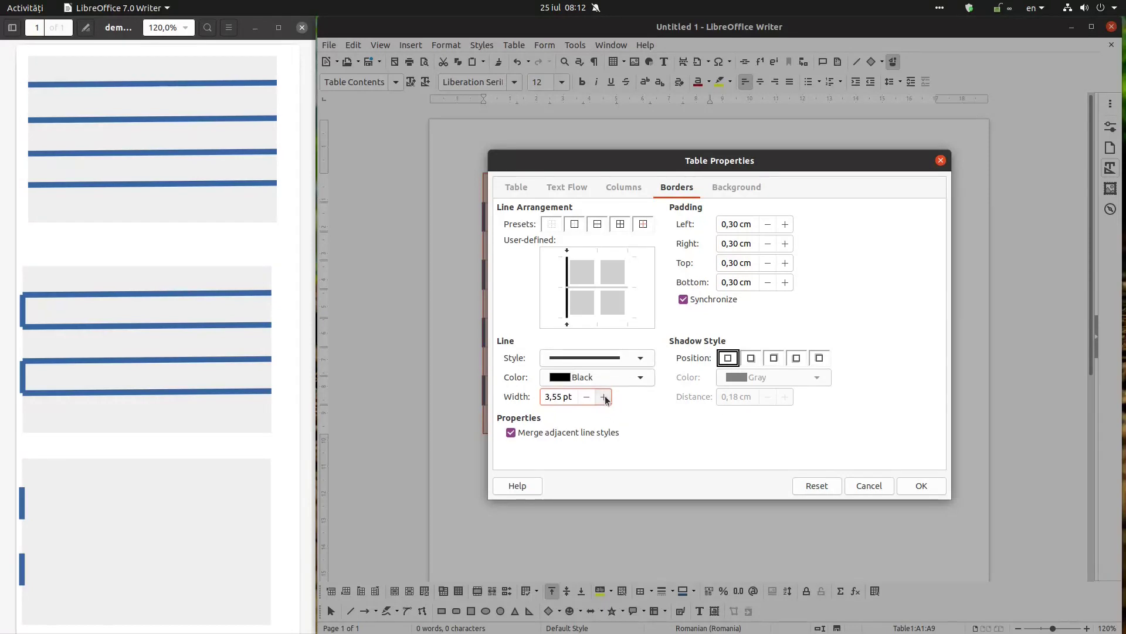
- Add 3,55 pt lines to the first column: black inner horizontals, a magenta inner vertical and a green right border, and apply them
click(599, 292)
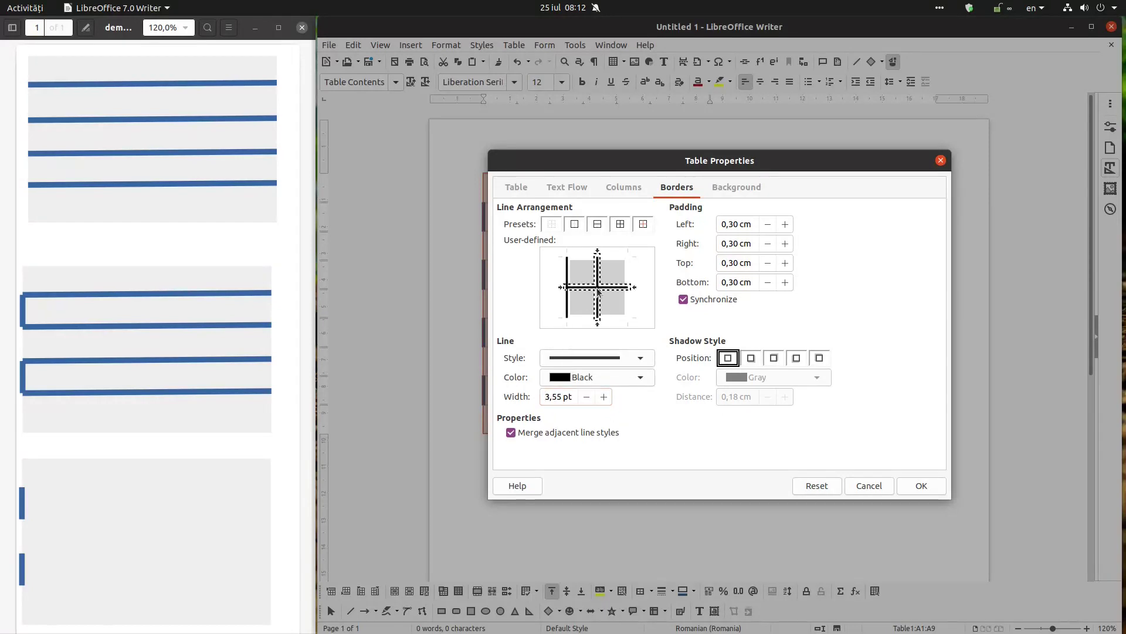
click(598, 281)
click(601, 379)
click(597, 420)
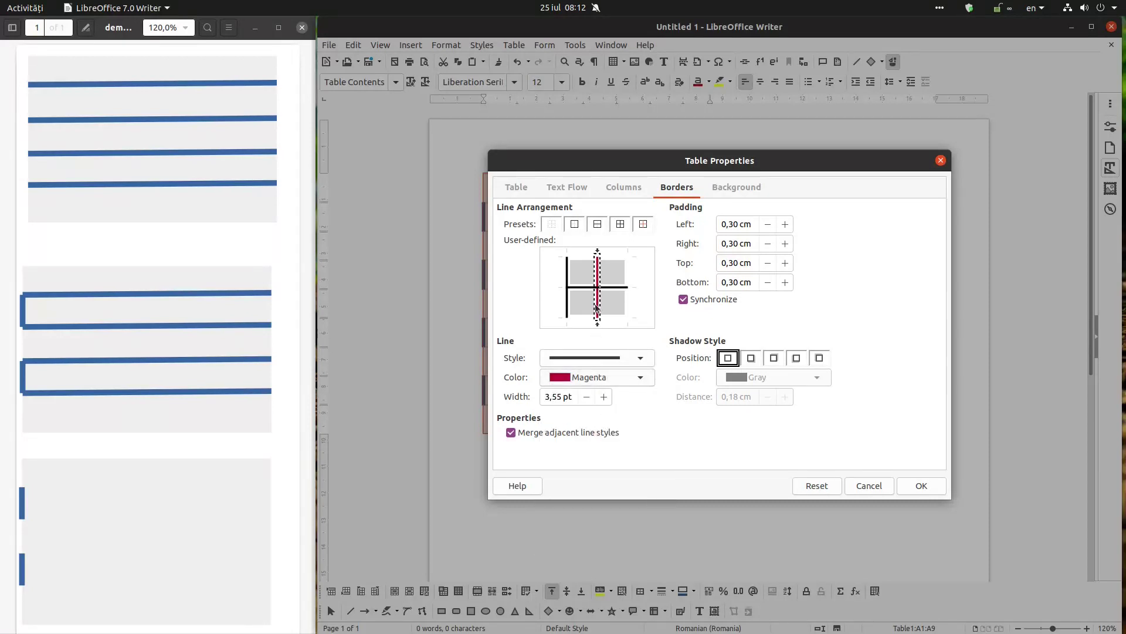
click(626, 299)
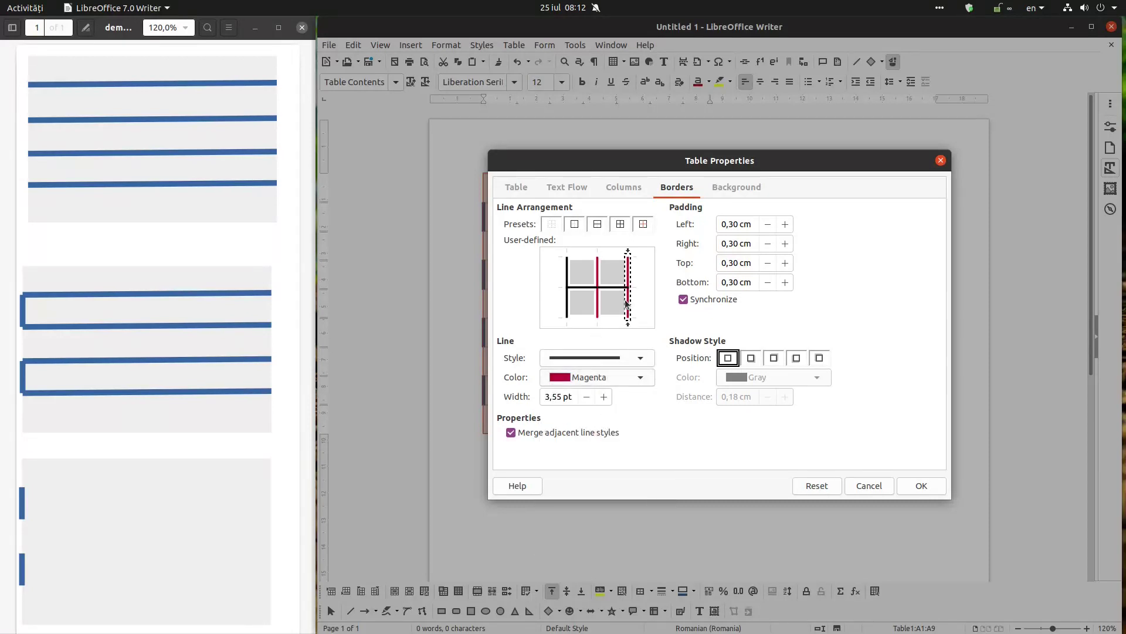
click(601, 375)
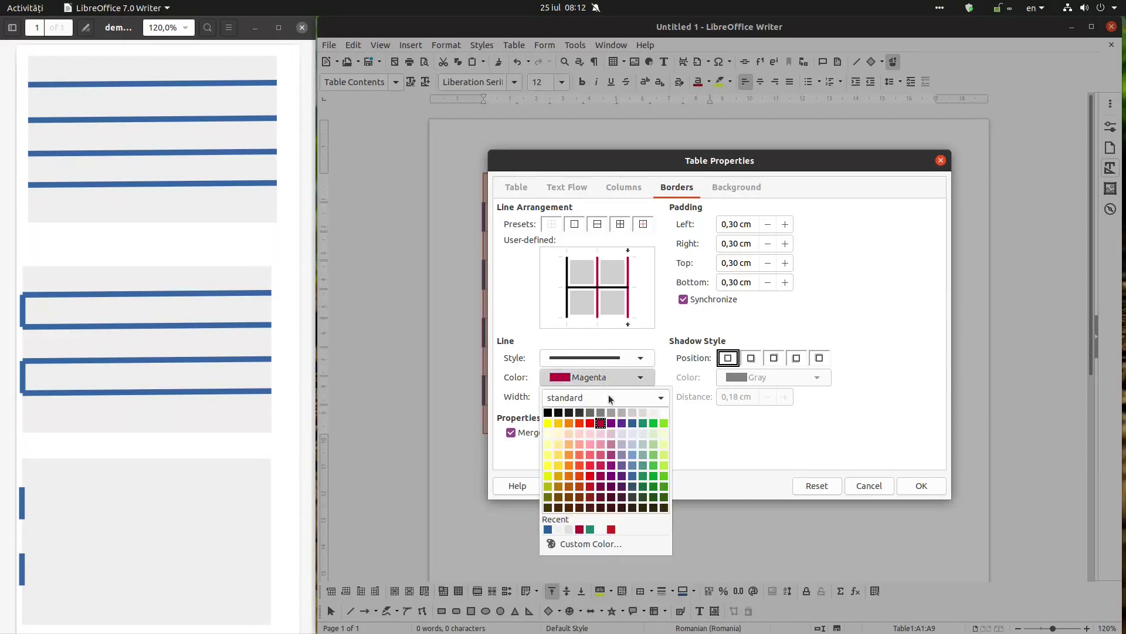
click(642, 423)
click(792, 407)
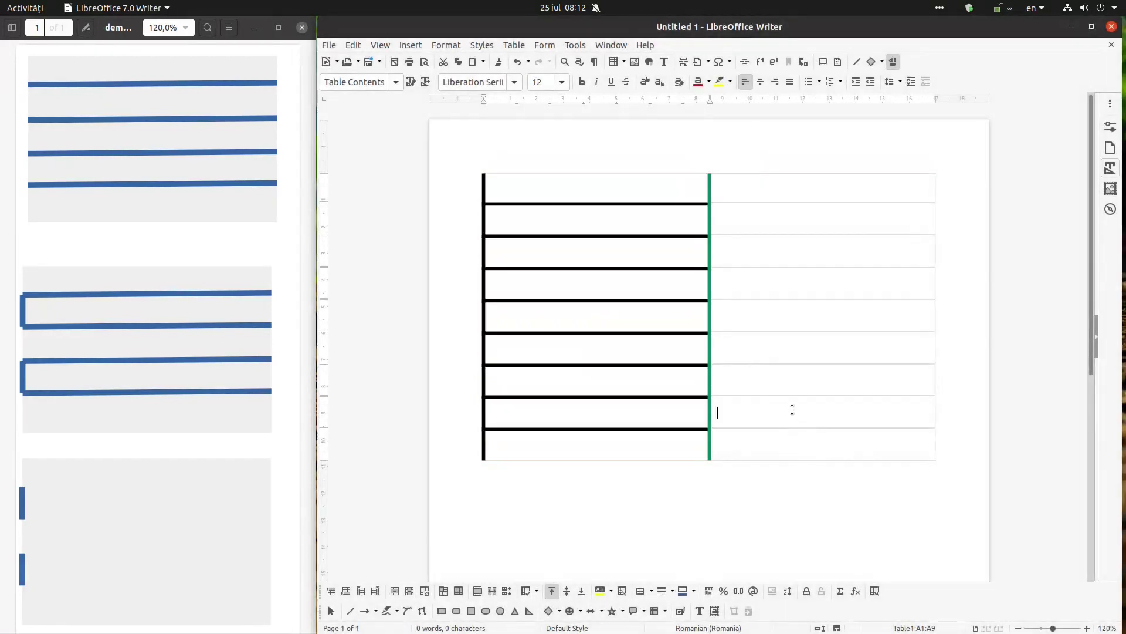
drag(657, 197, 767, 432)
right_click(767, 442)
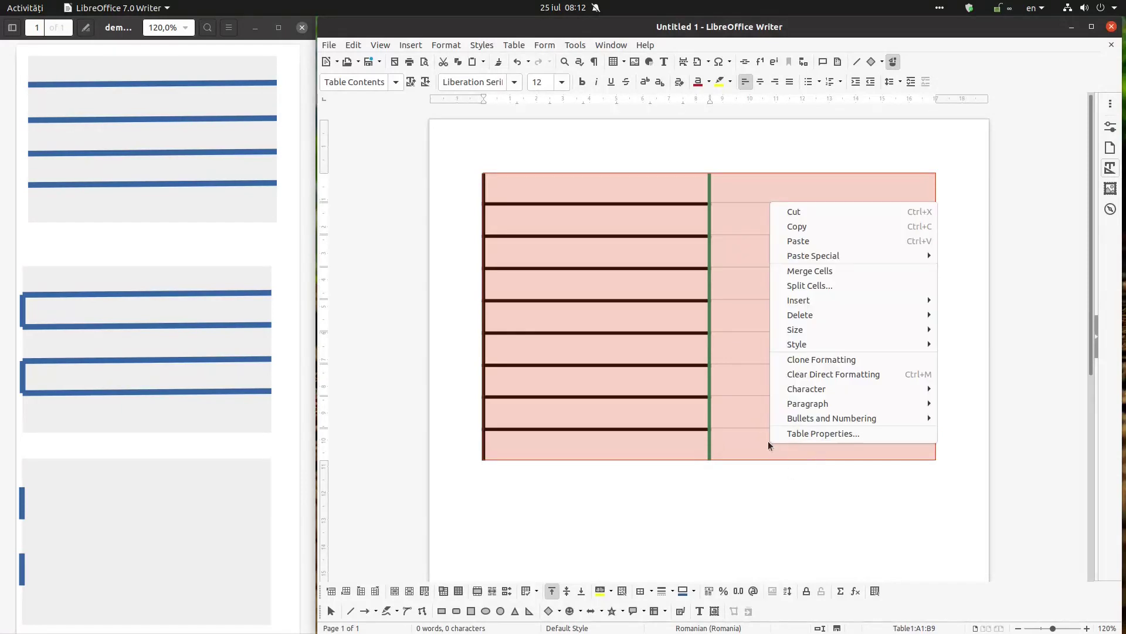
key(Escape)
- Examine how the border settings of the first column's cells correspond to the lines in the table
drag(586, 205, 616, 437)
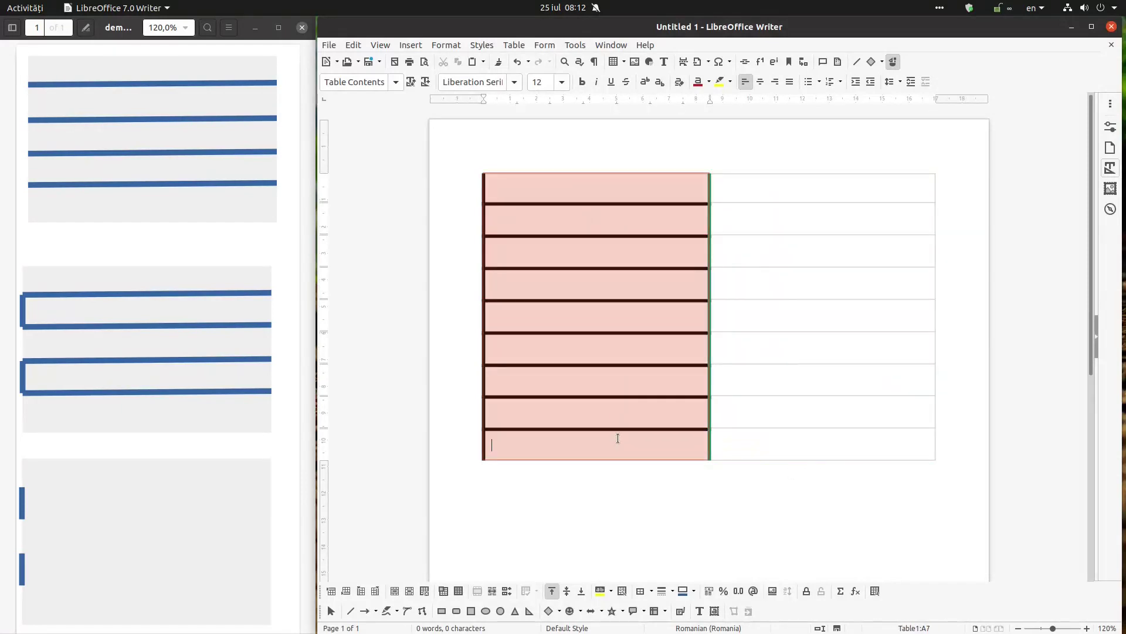
right_click(619, 442)
click(641, 435)
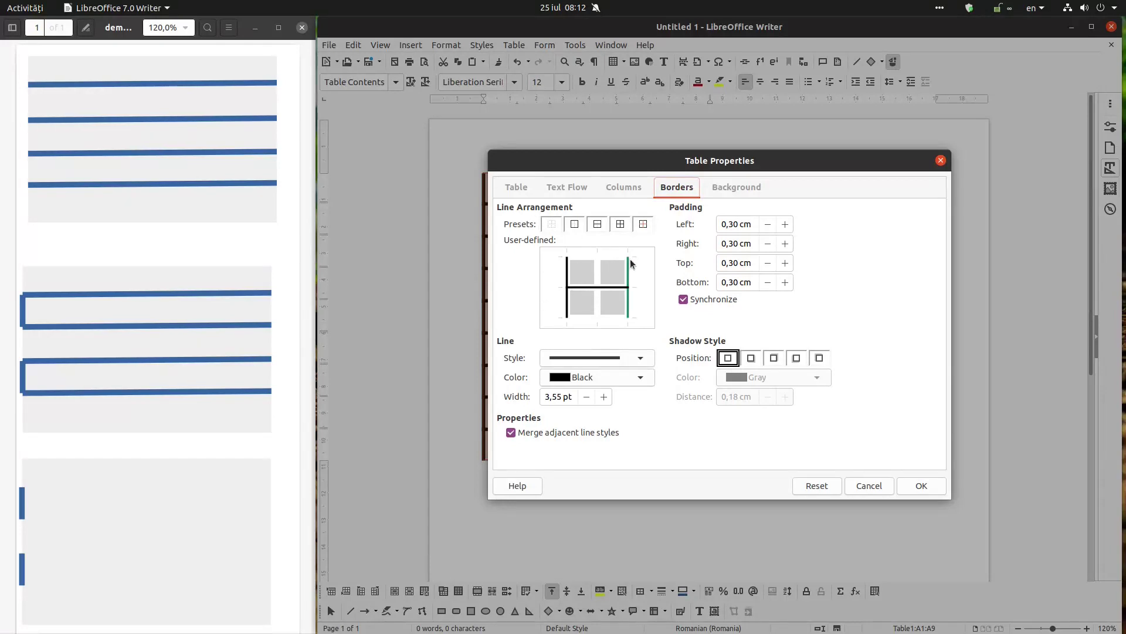
click(919, 486)
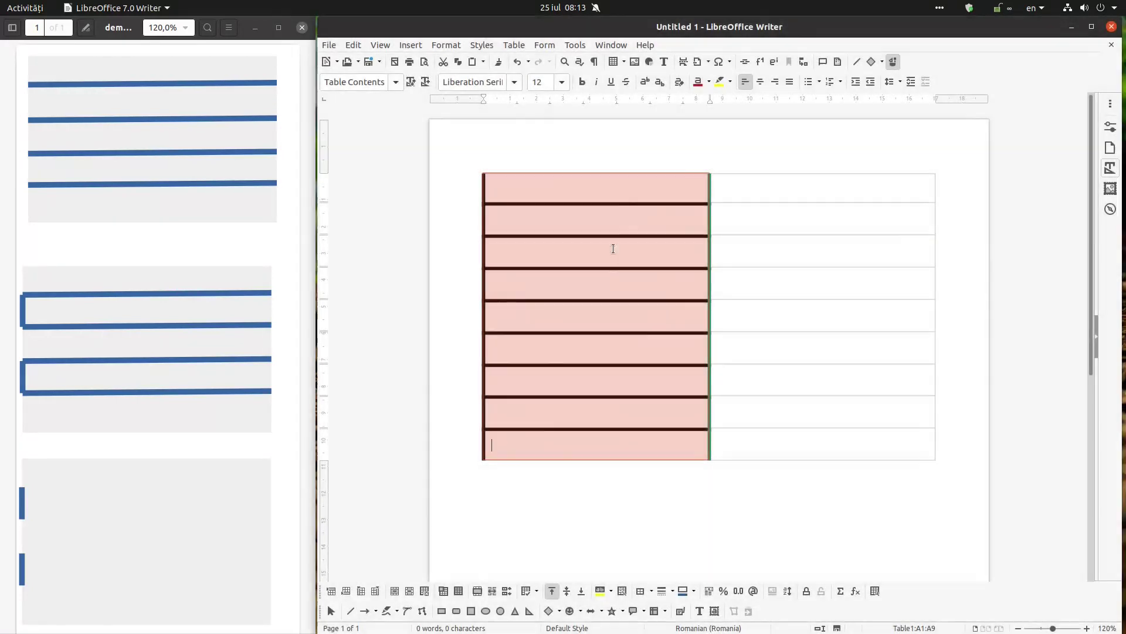
right_click(629, 218)
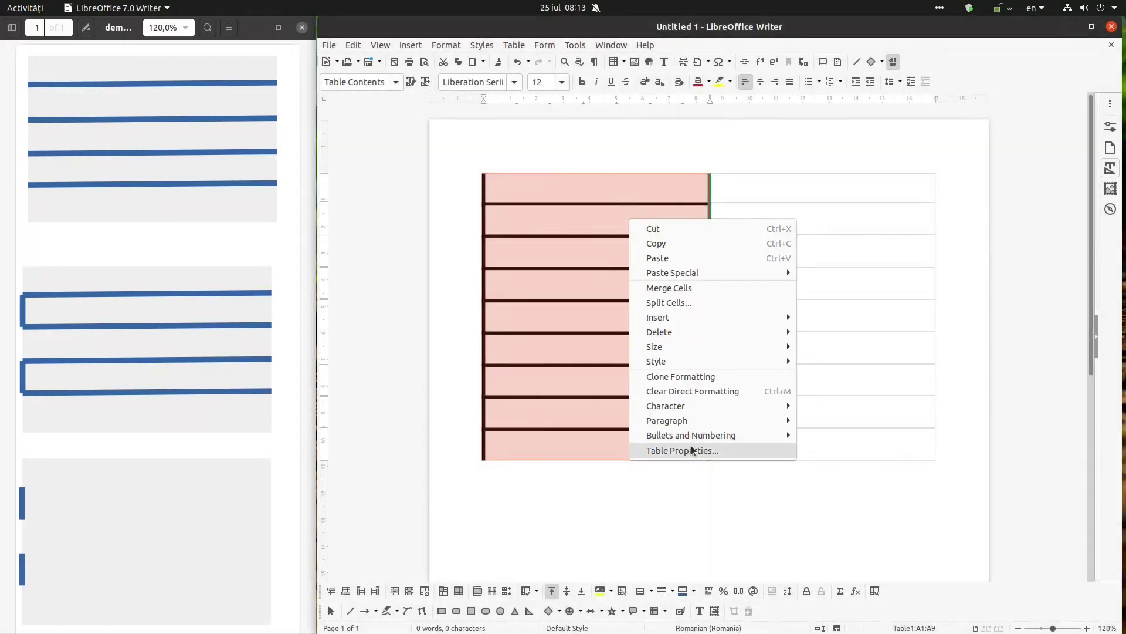
key(Escape)
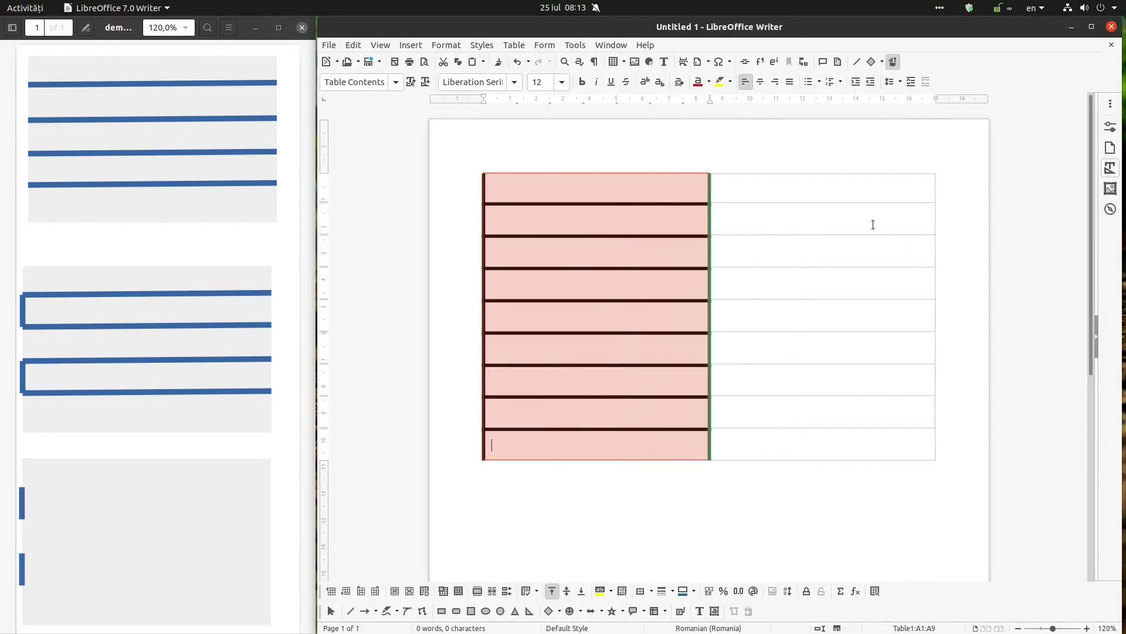
- Set a magenta right border 4 pt wide for all nine cells of the table's second column
drag(799, 174, 822, 432)
right_click(823, 439)
click(858, 432)
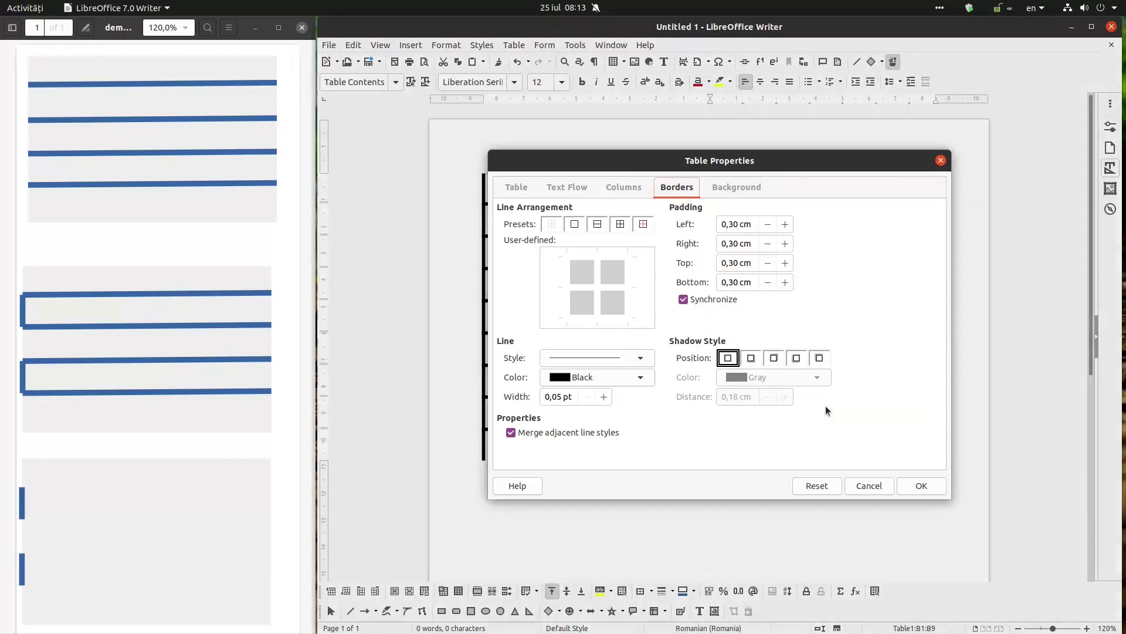
click(630, 287)
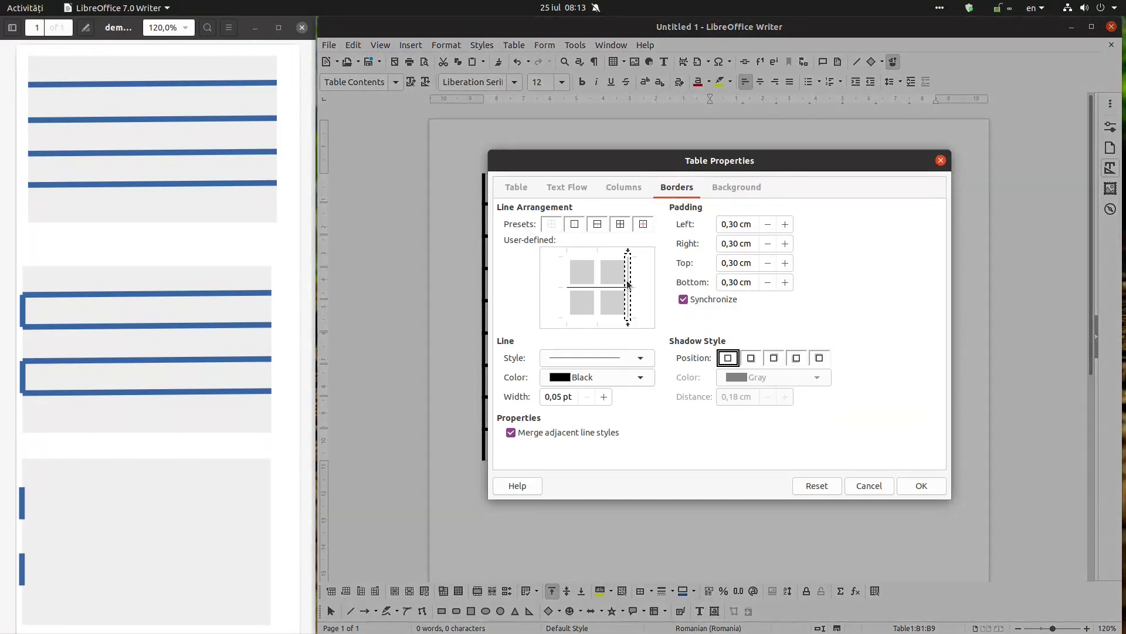
click(629, 282)
click(629, 281)
click(601, 376)
click(603, 425)
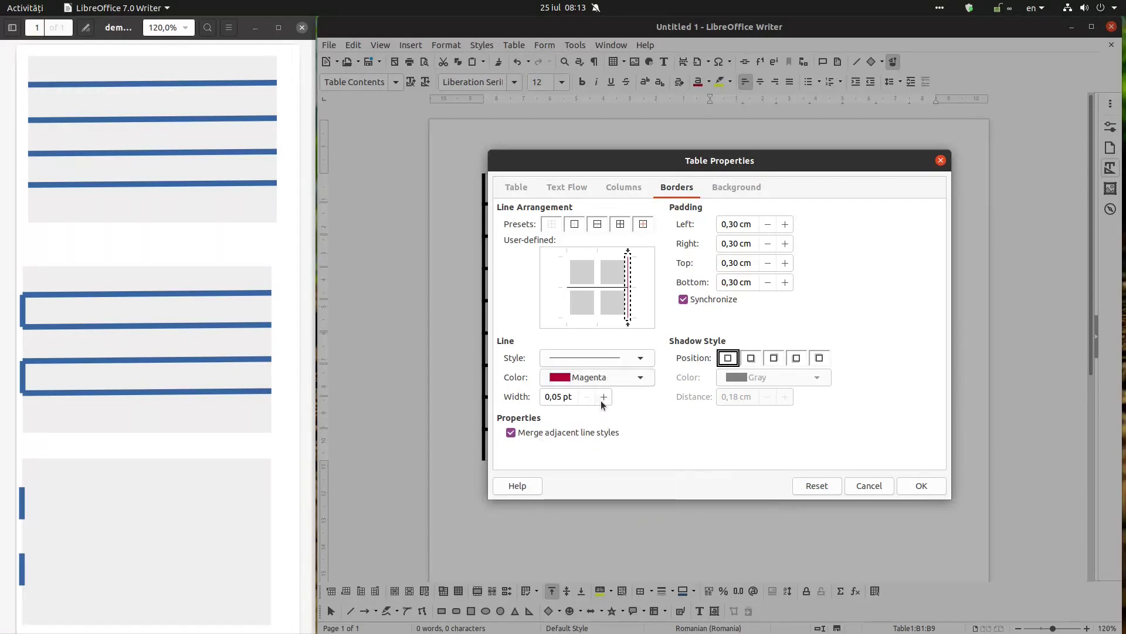
triple_click(556, 398)
text(4)
- Change the second column's right border color to red, leave its inner horizontal lines off, and apply the borders
click(619, 378)
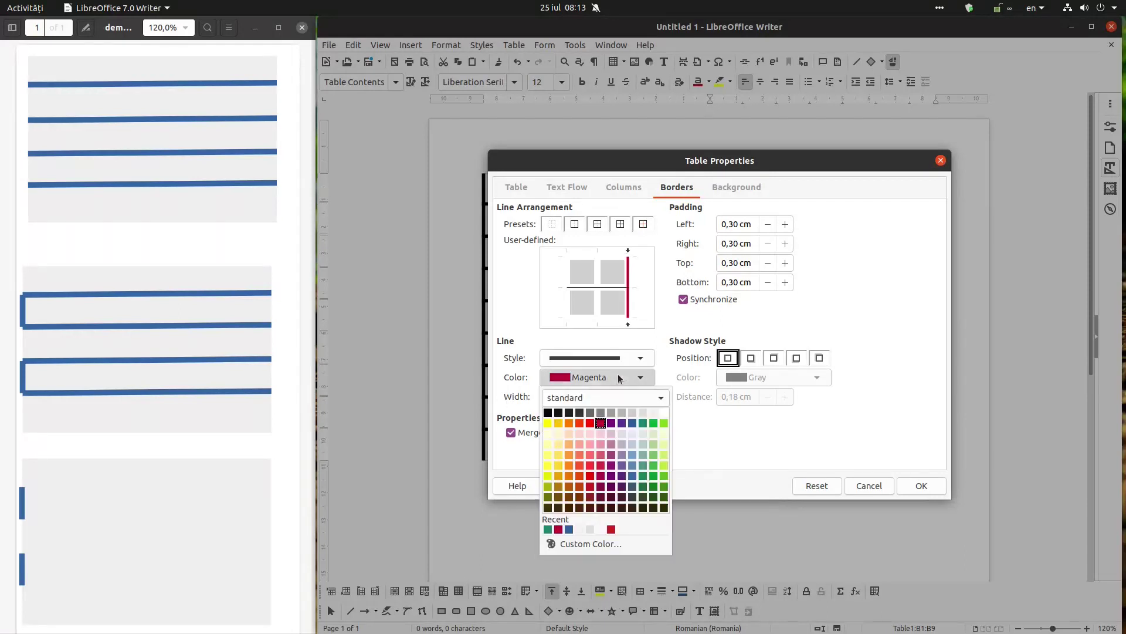
click(592, 422)
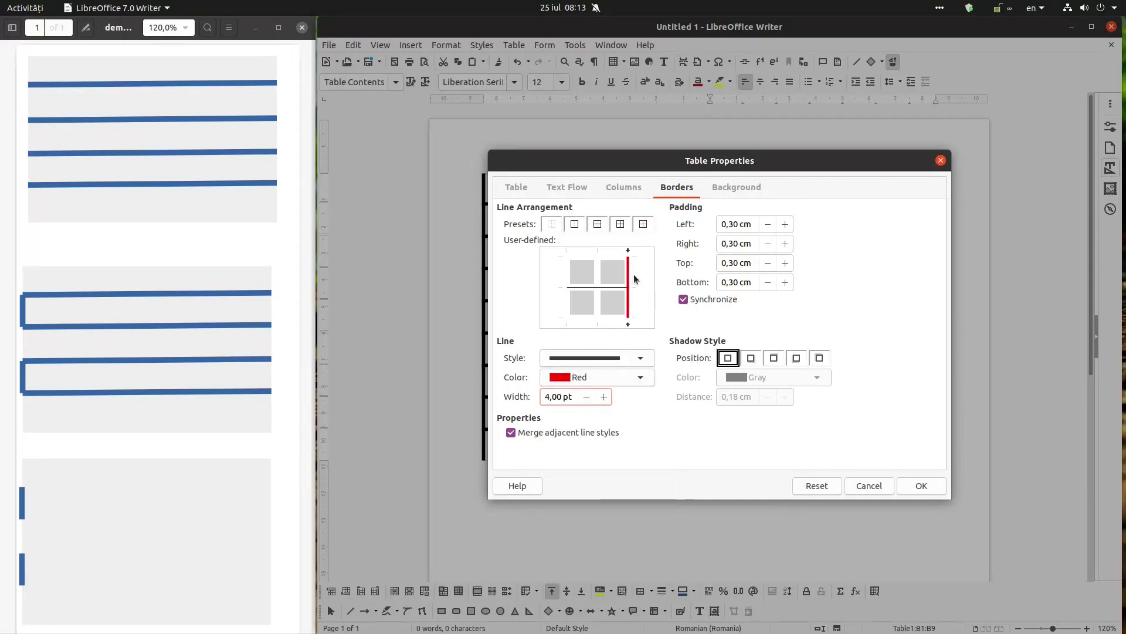
click(620, 289)
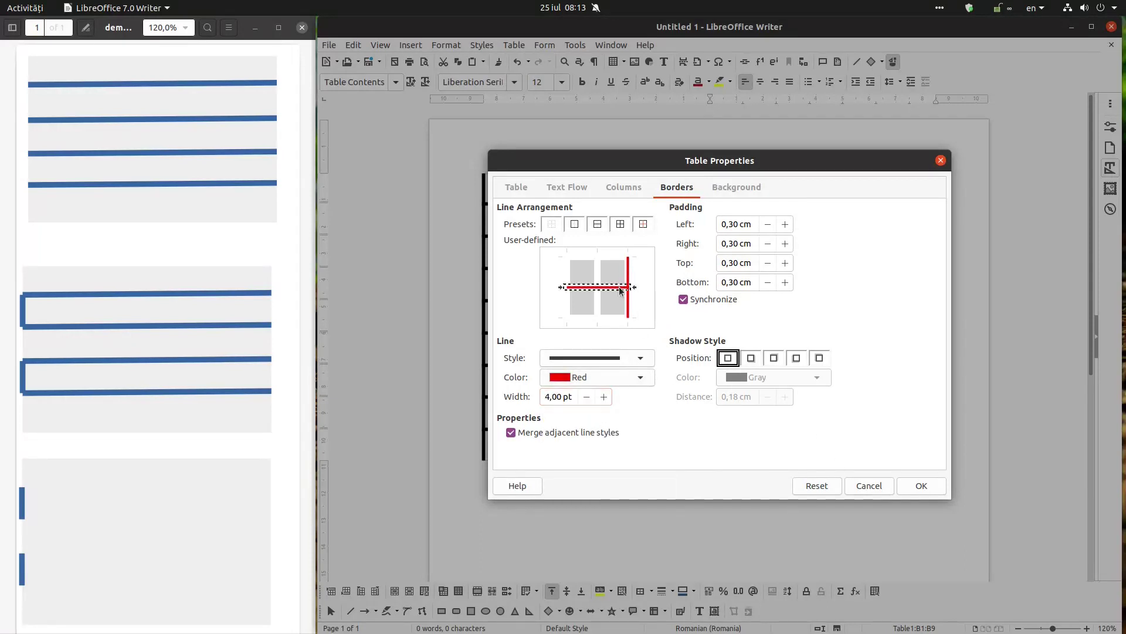
click(921, 485)
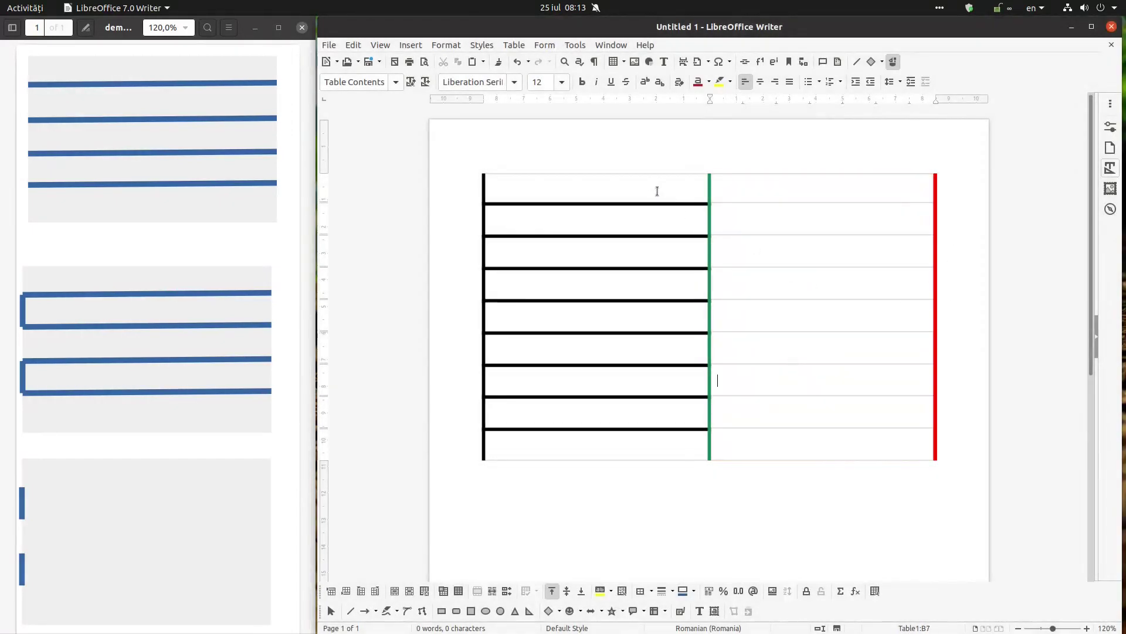
- Remove the inner horizontal lines from all nine cells of the table's first column and apply the change
drag(657, 189, 645, 445)
right_click(646, 445)
click(678, 438)
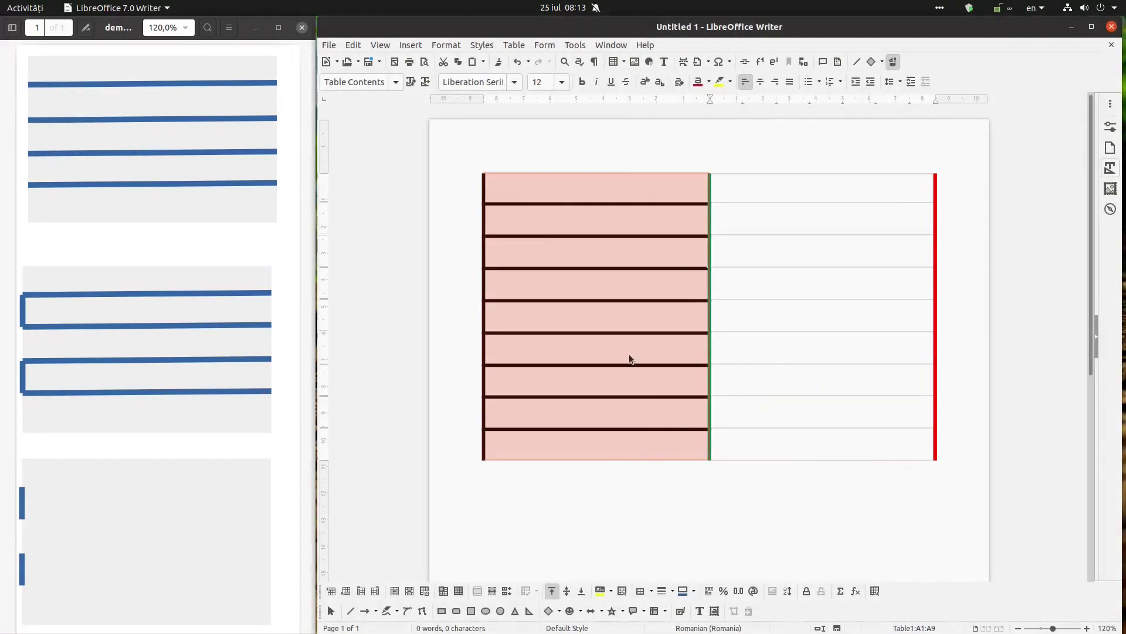
click(603, 288)
click(603, 287)
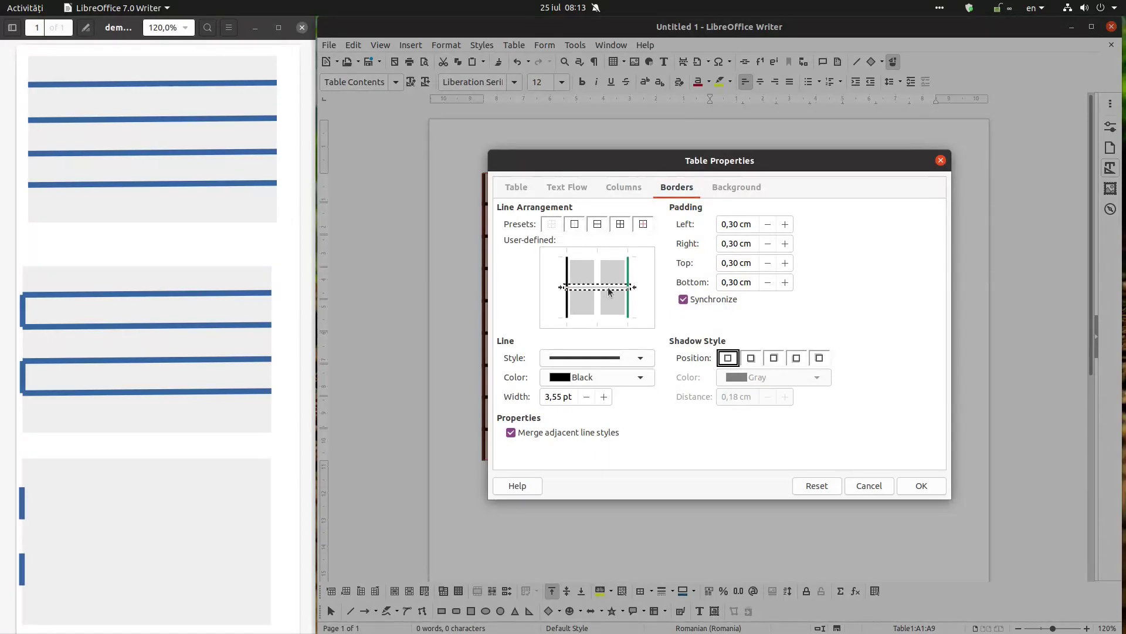
click(631, 308)
click(920, 484)
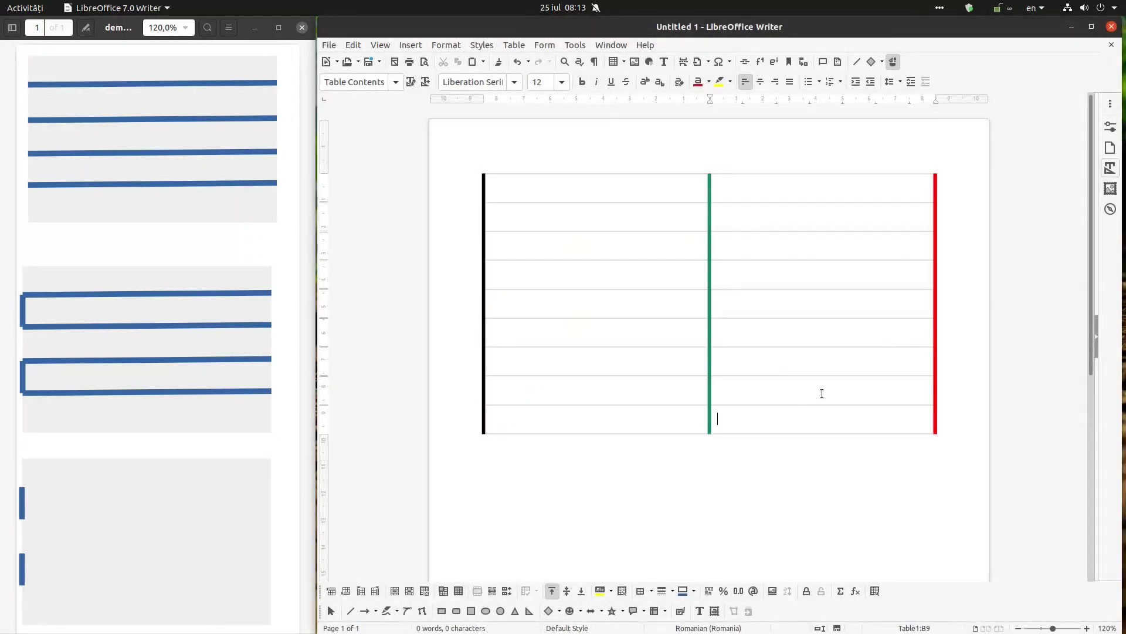
- Set a blue top border 2 pt wide for both cells of the table's first row
drag(610, 188, 766, 198)
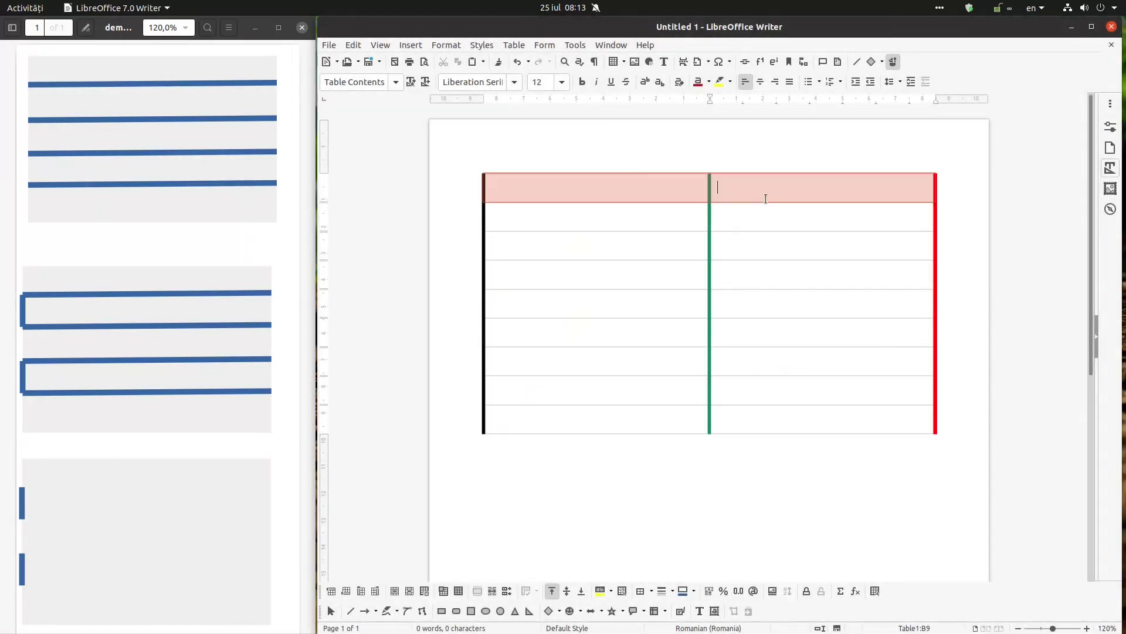
right_click(765, 192)
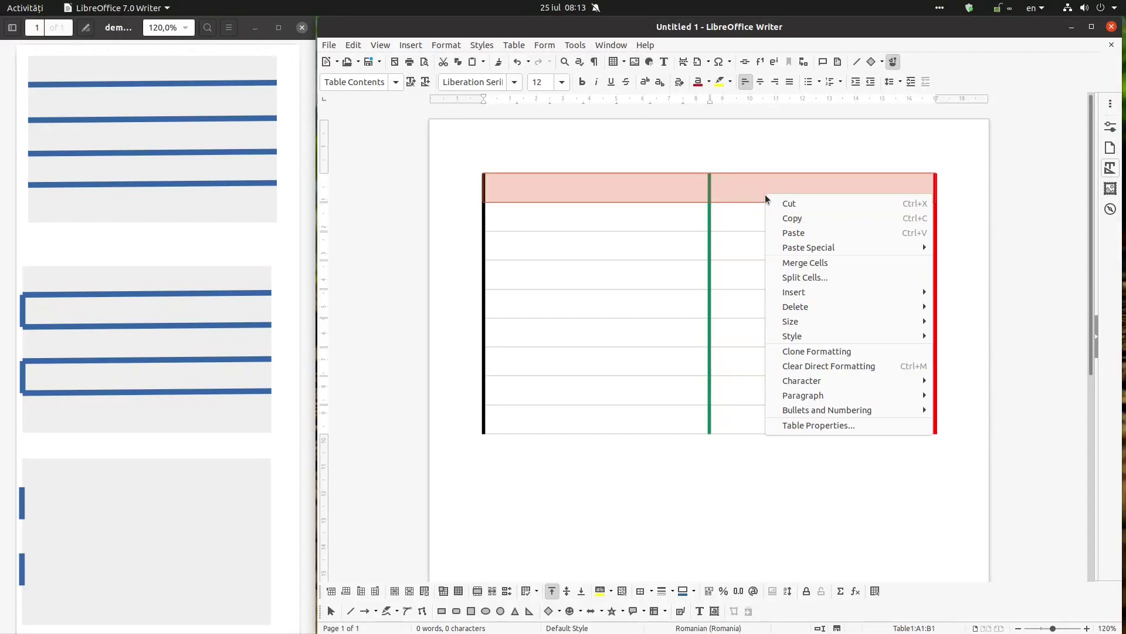
click(832, 424)
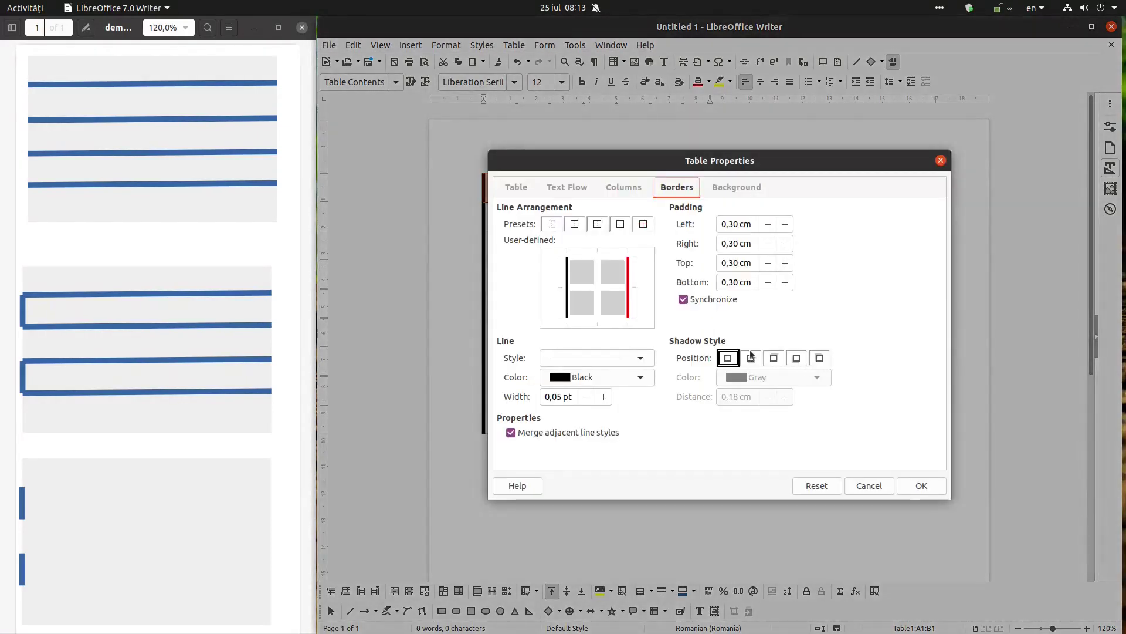
click(608, 256)
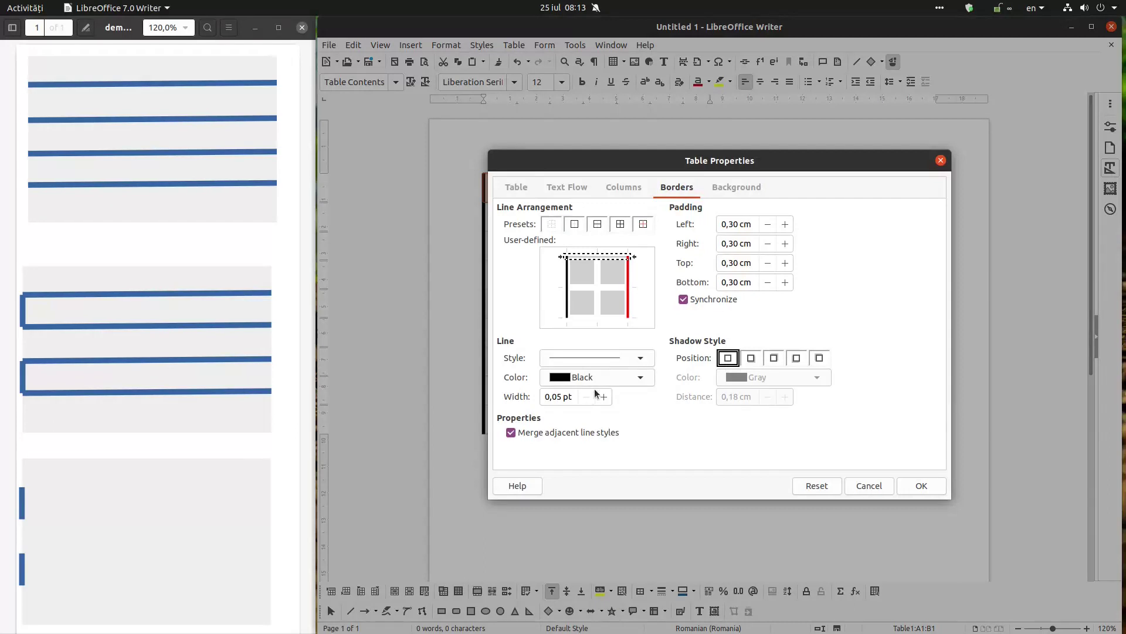
drag(570, 397, 543, 397)
text(2)
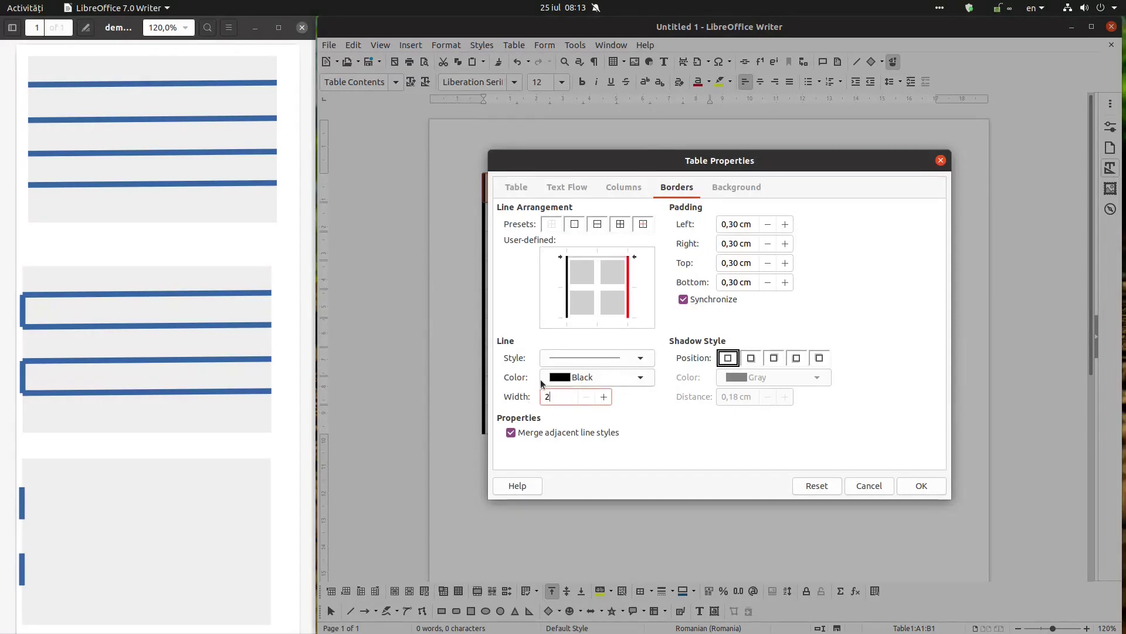
click(631, 378)
click(633, 423)
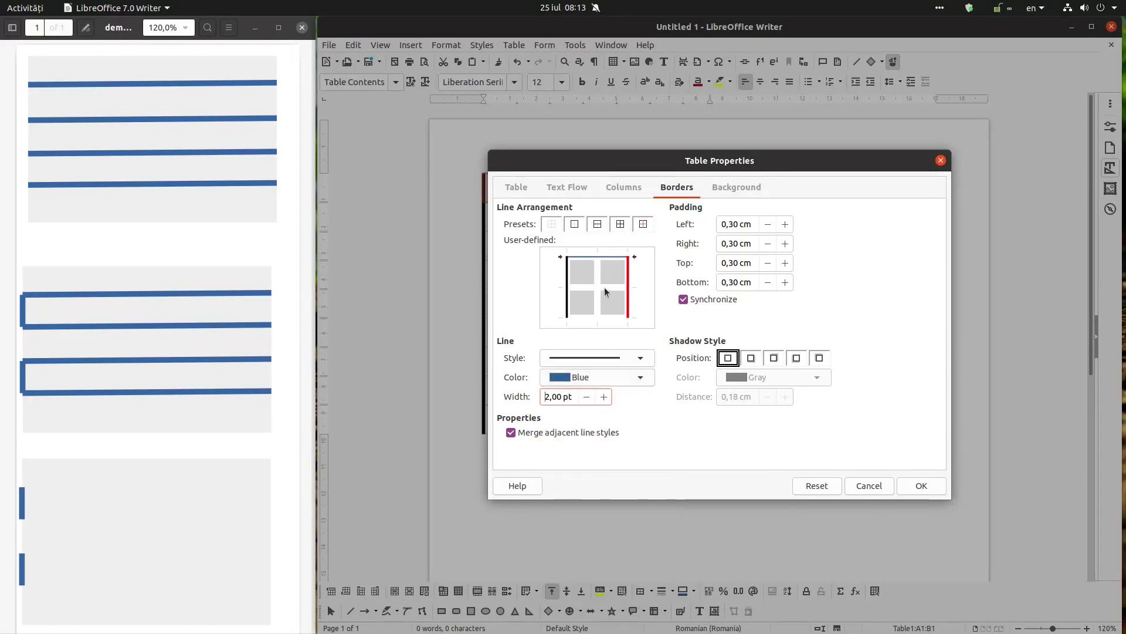
- Add a brick-colored bottom border 2 pt wide to the first row, without an inner horizontal line, and apply the borders
click(606, 288)
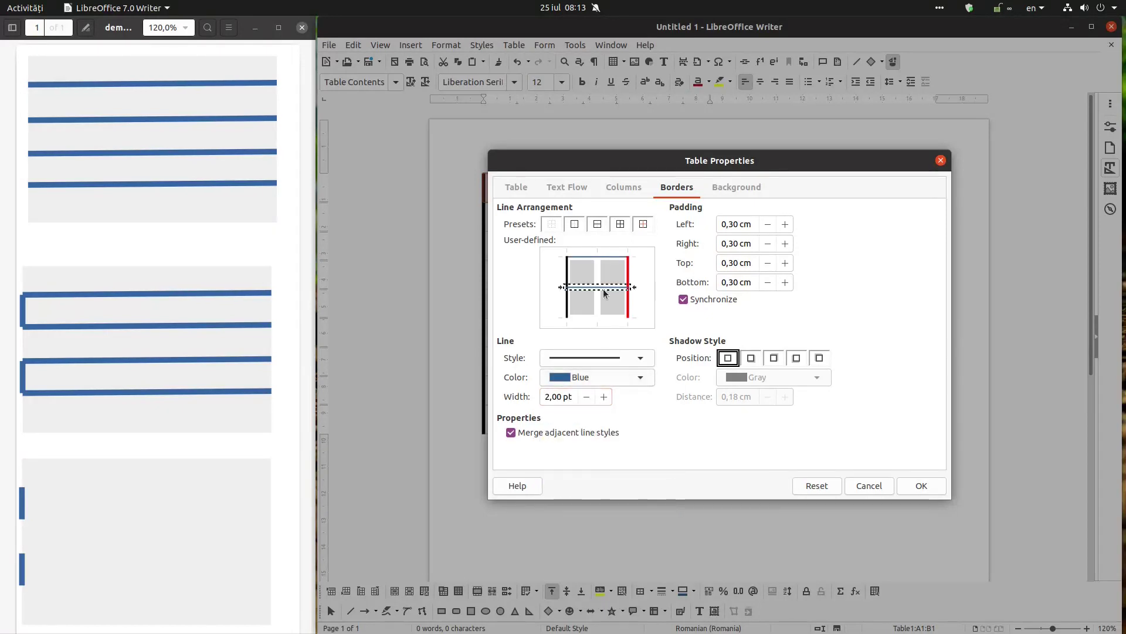
click(611, 289)
click(610, 317)
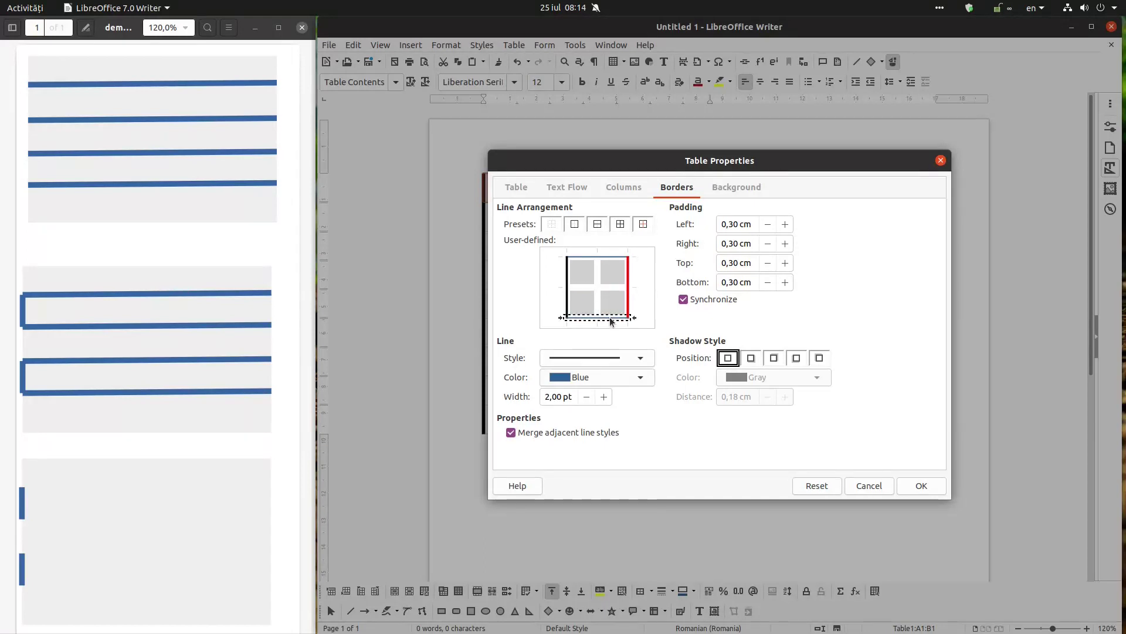
click(594, 378)
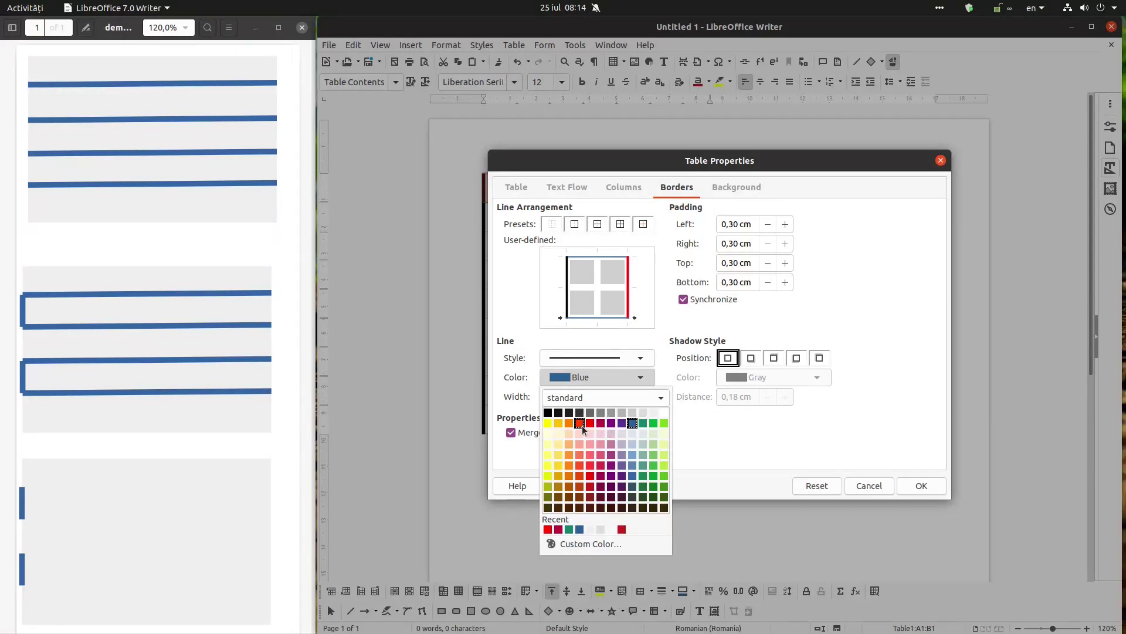
click(579, 423)
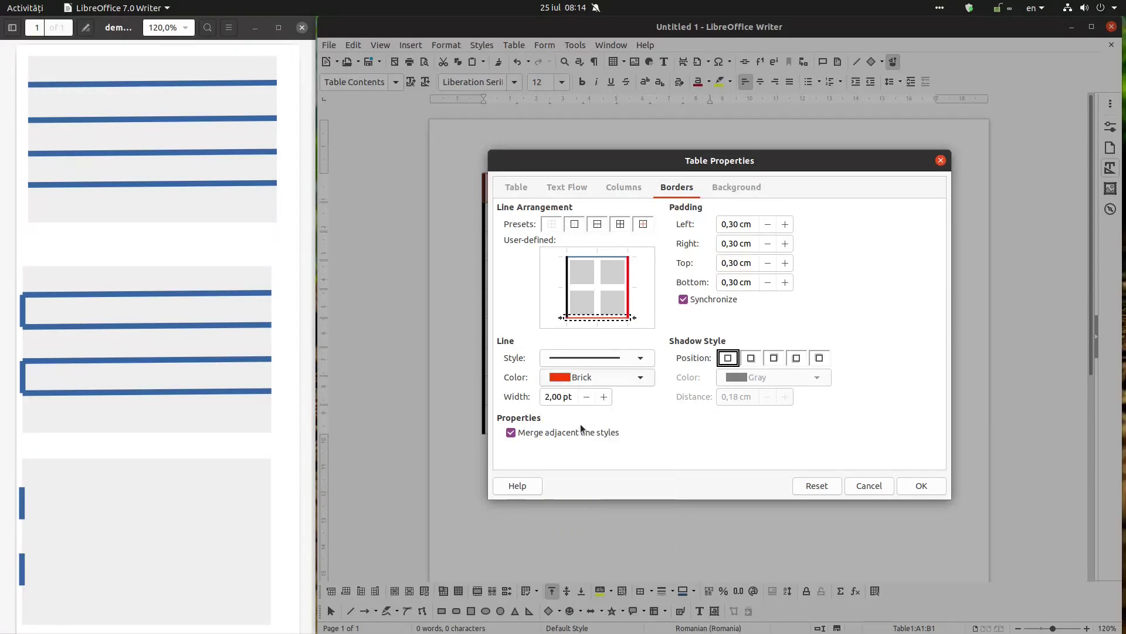
click(918, 485)
click(746, 328)
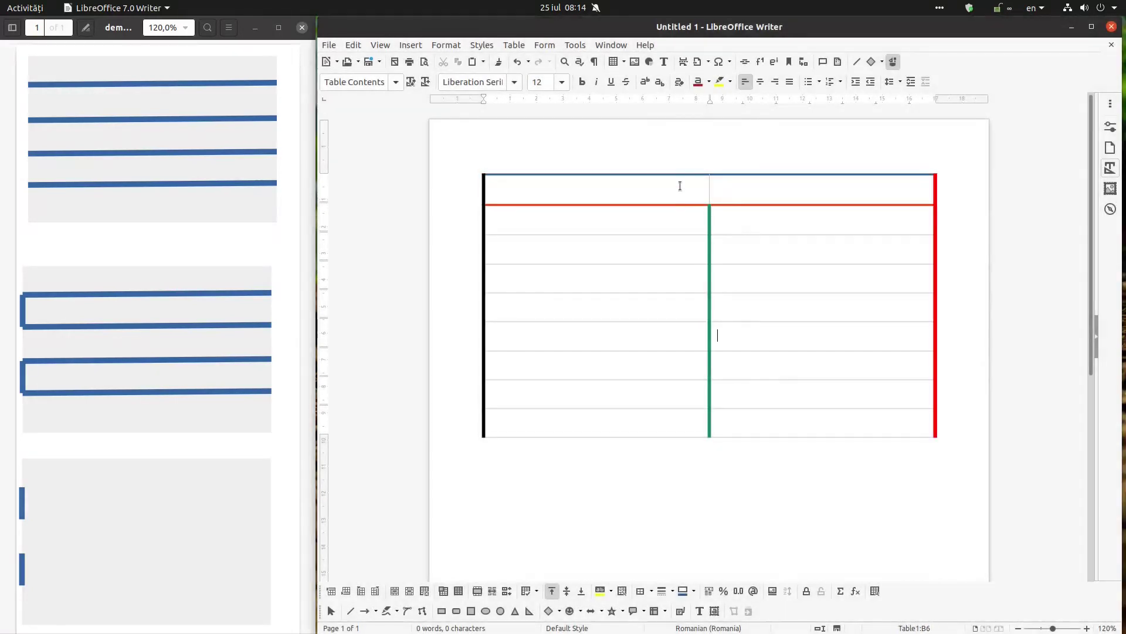
- Add a teal inner vertical line 5 pt wide between the two cells of the first row and apply it
click(722, 189)
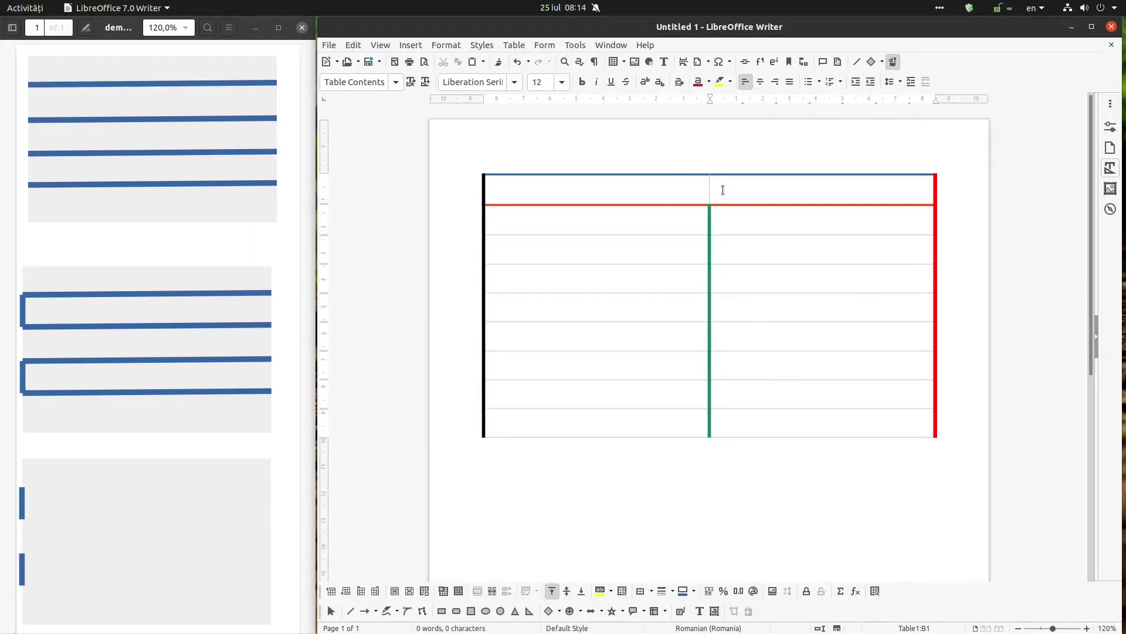
drag(686, 189, 717, 189)
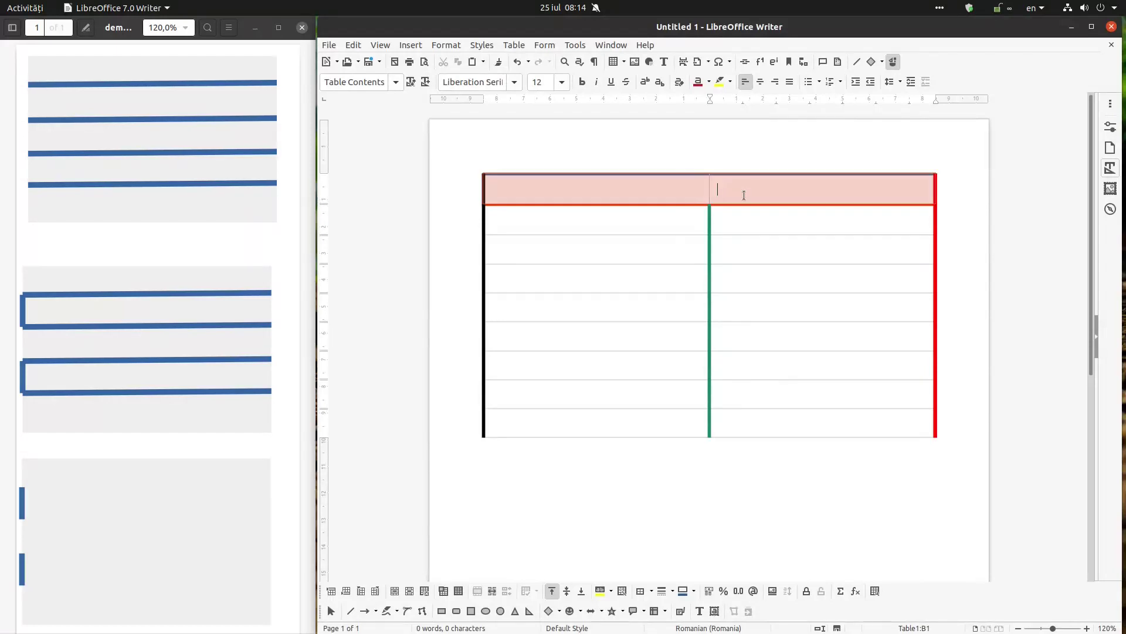
right_click(727, 201)
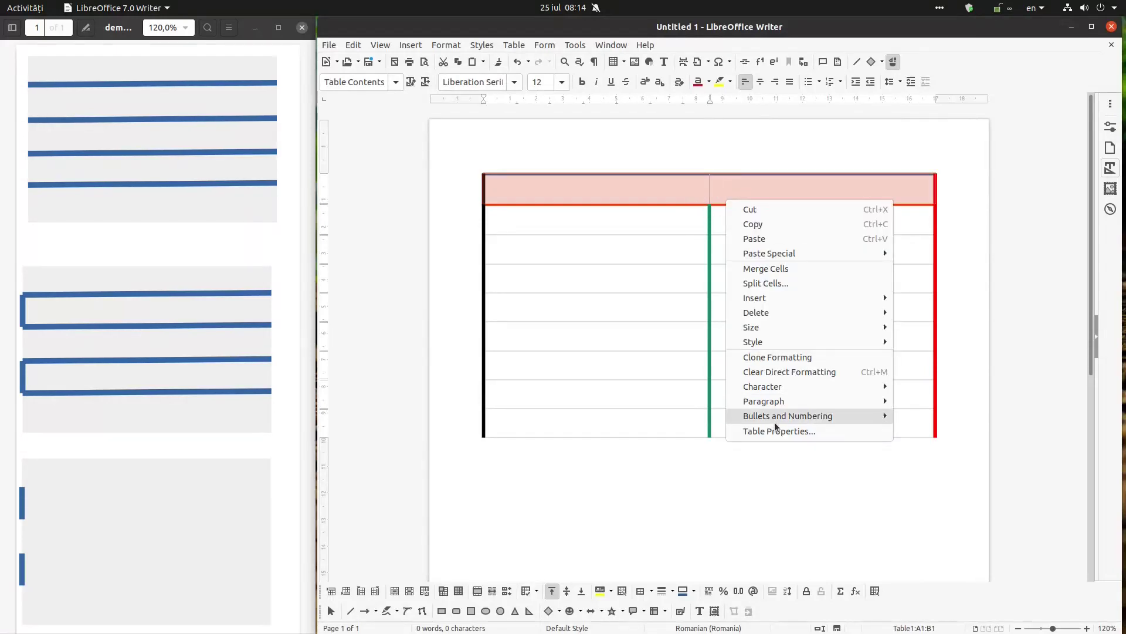
click(753, 429)
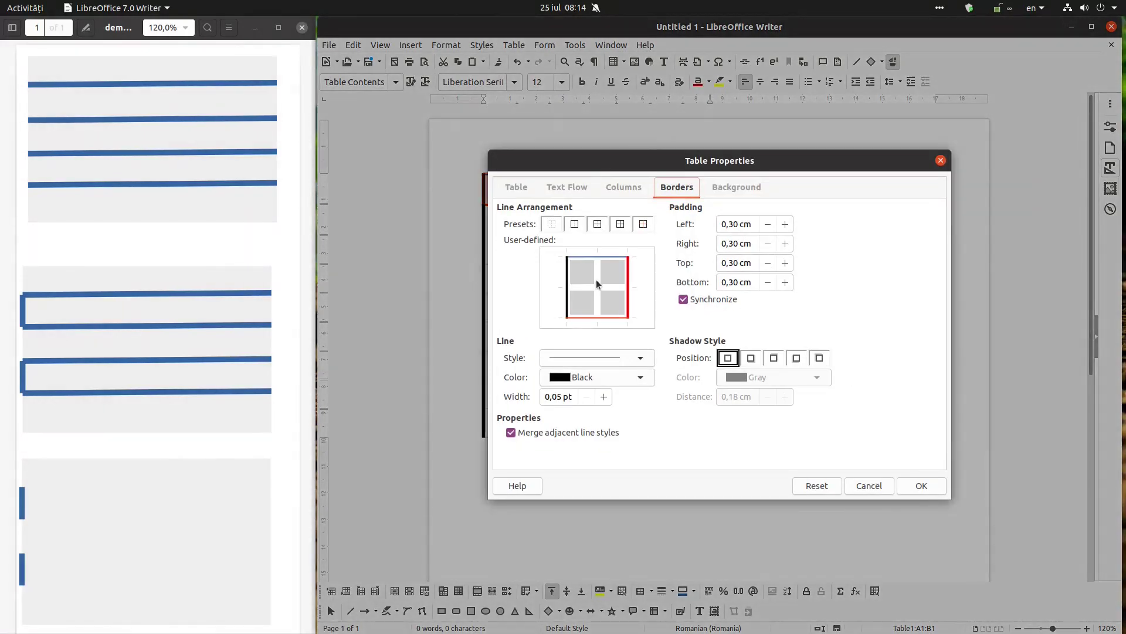
click(596, 283)
click(596, 378)
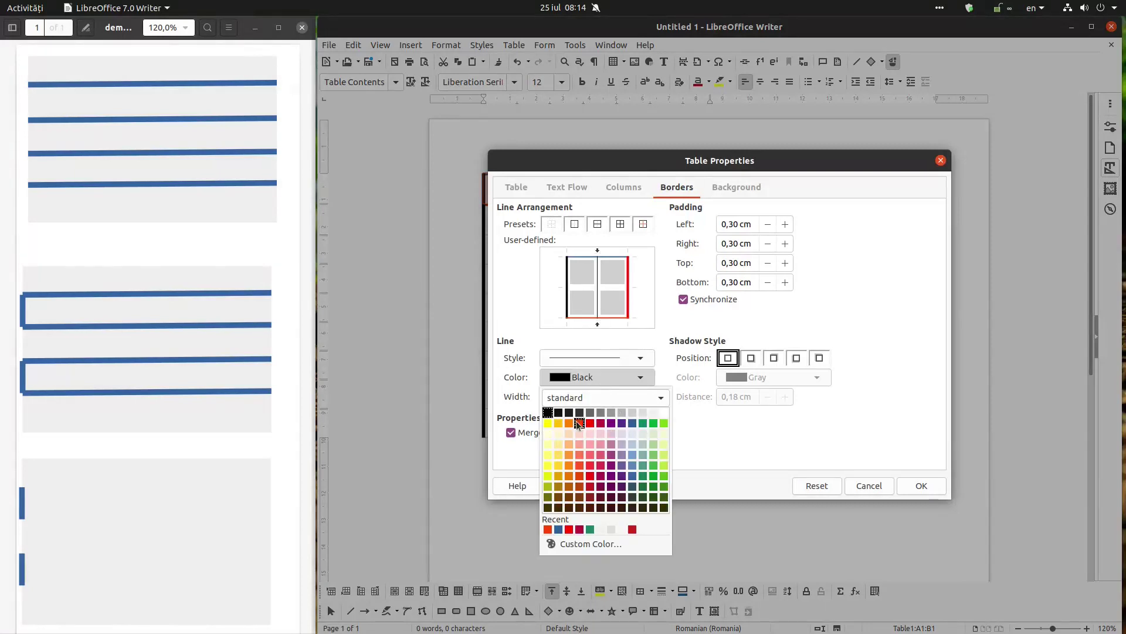
click(643, 423)
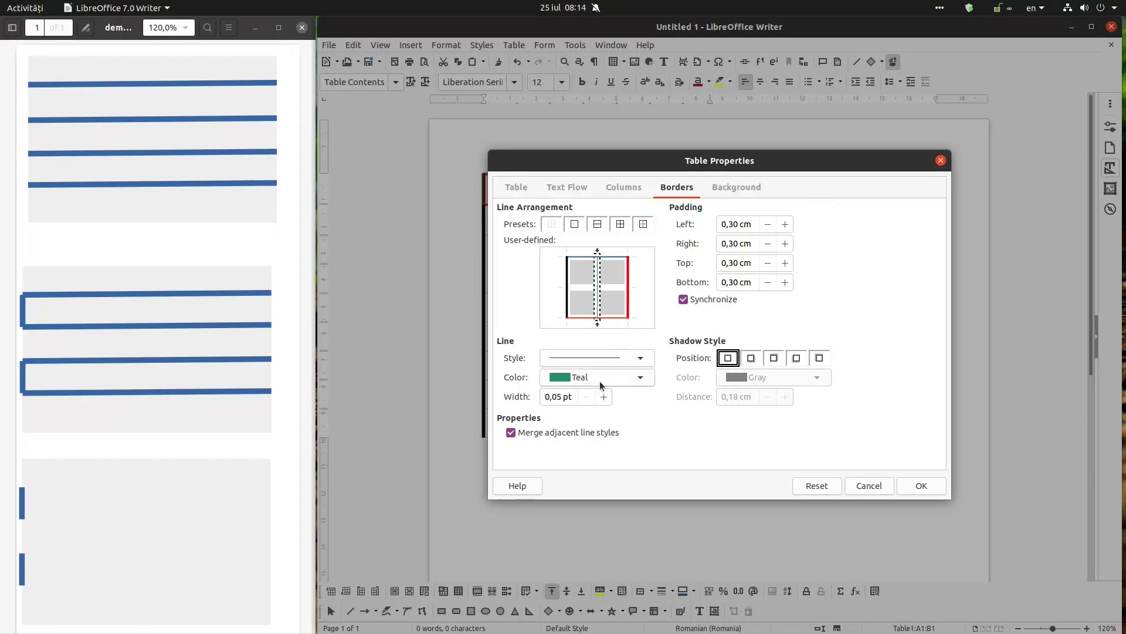
double_click(559, 397)
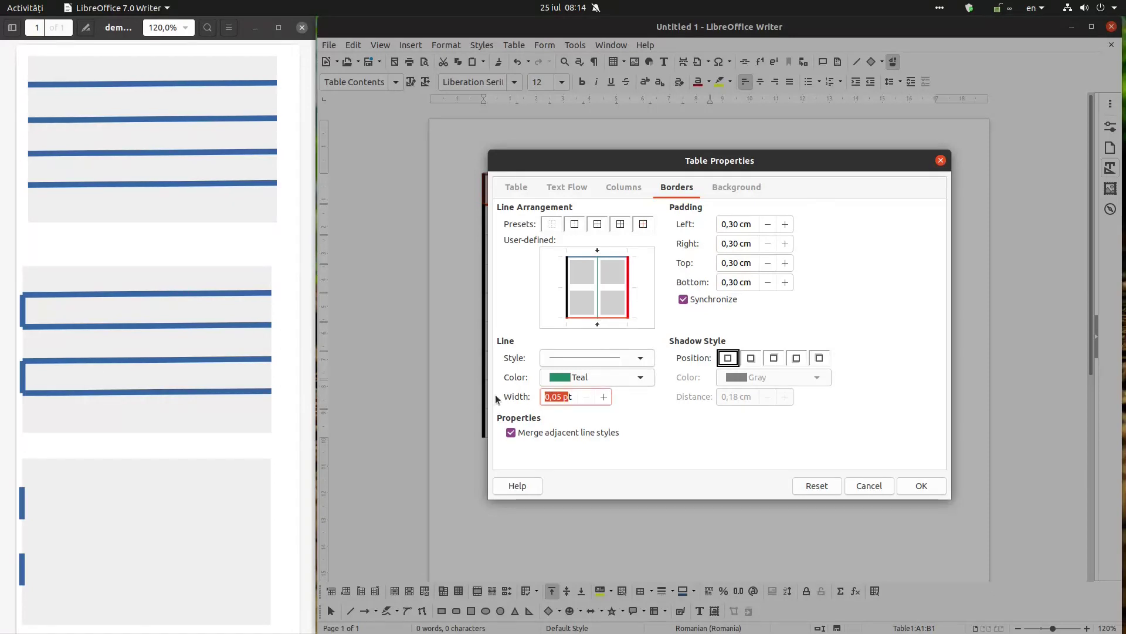
triple_click(559, 398)
text(5)
click(915, 484)
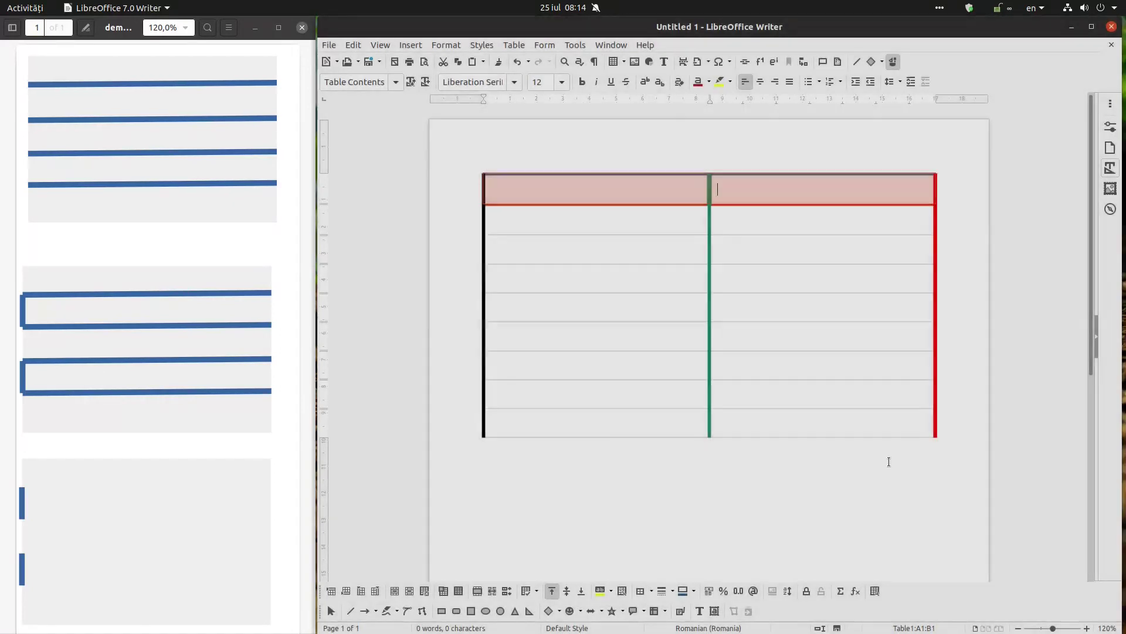
- Examine the table's borders in print preview and return to editing the document
click(730, 249)
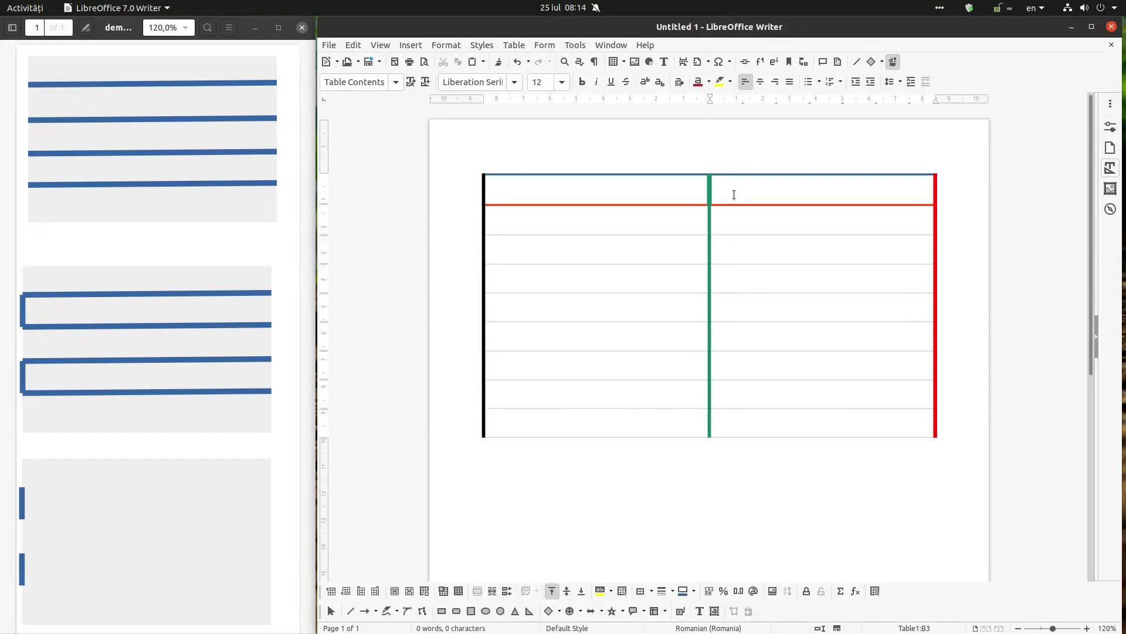
key(ctrl+shift+o)
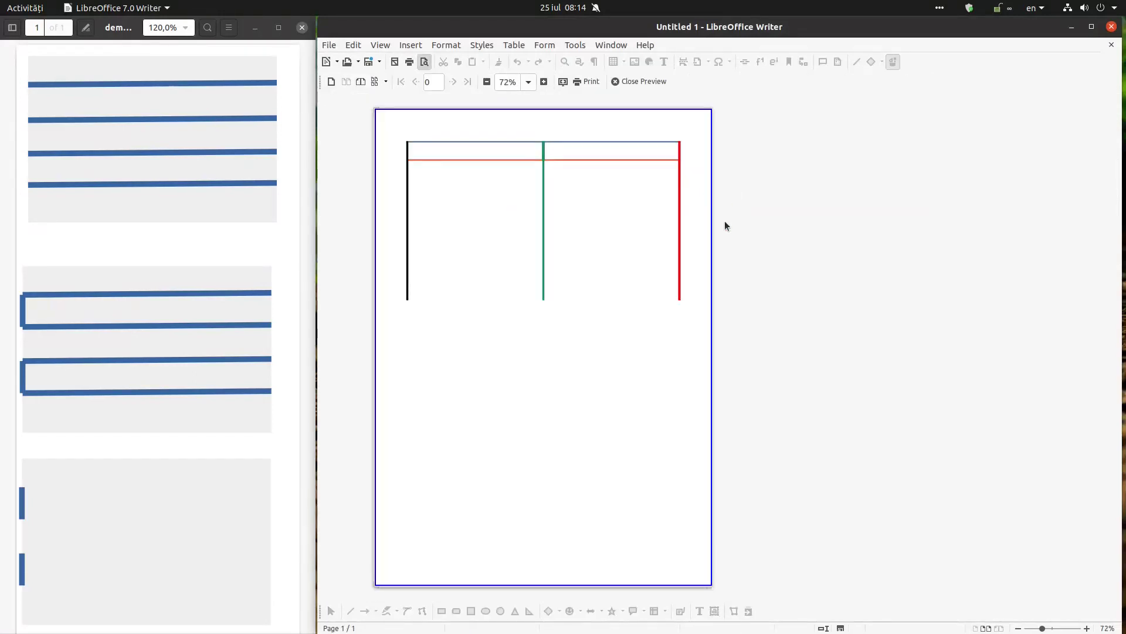
click(651, 86)
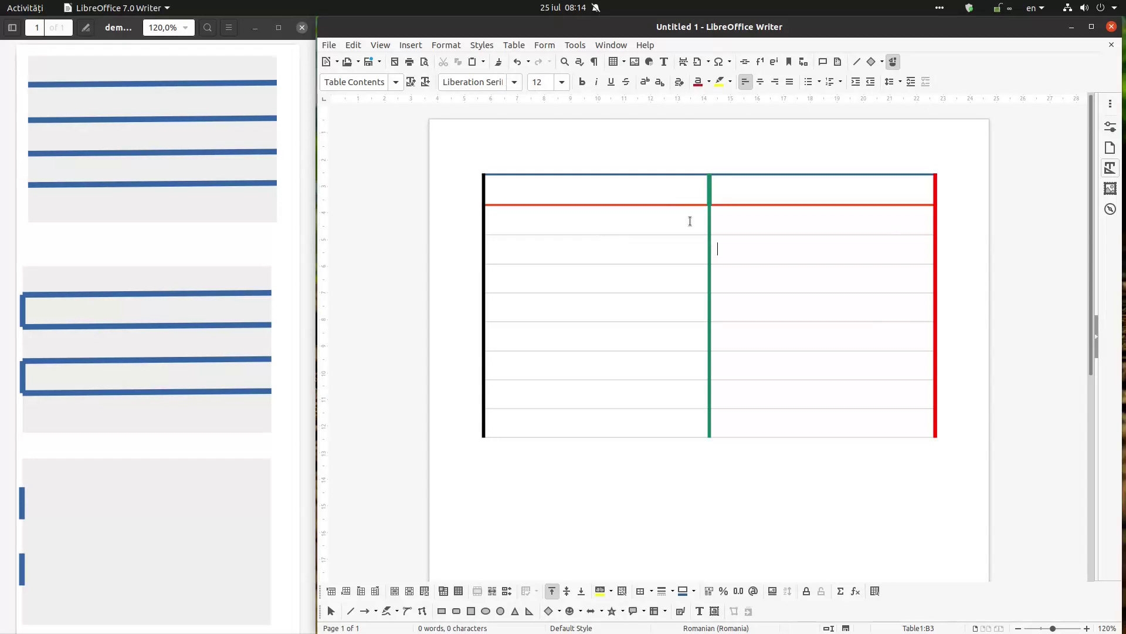
- Open the program's help and information commands
click(646, 46)
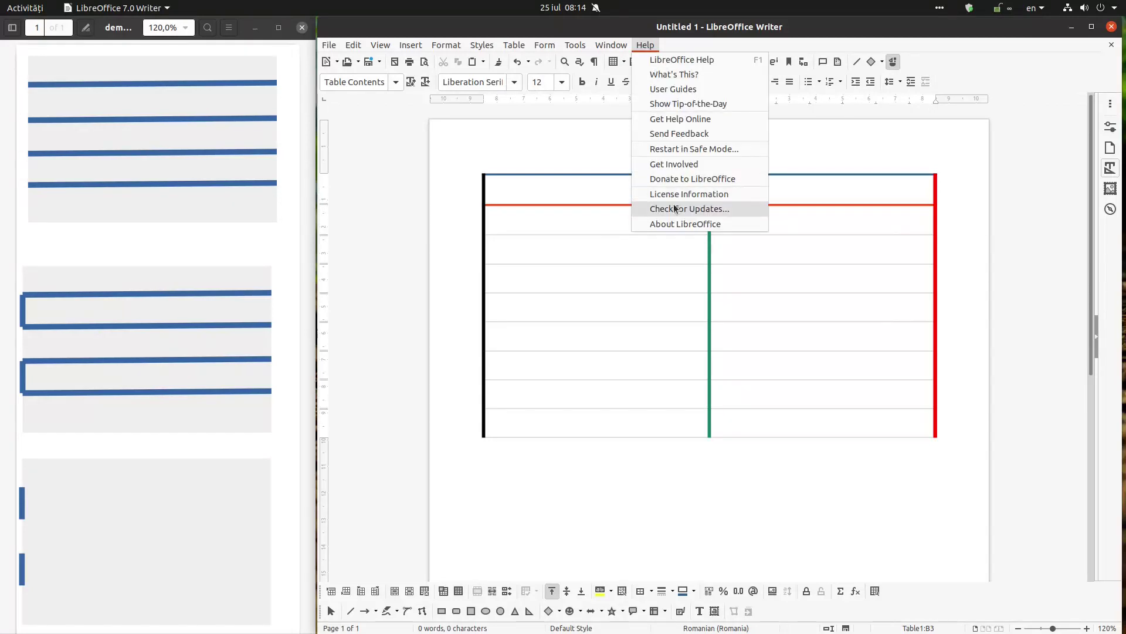